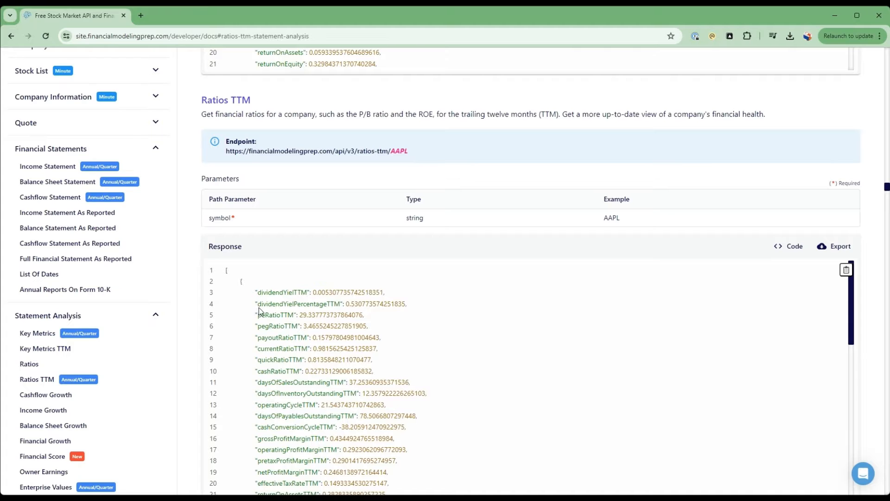
Examine the sample response of the Ratios TTM endpoint through to its last price ratio fields.
scroll(261, 307, "down", 3)
scroll(287, 335, "up", 4)
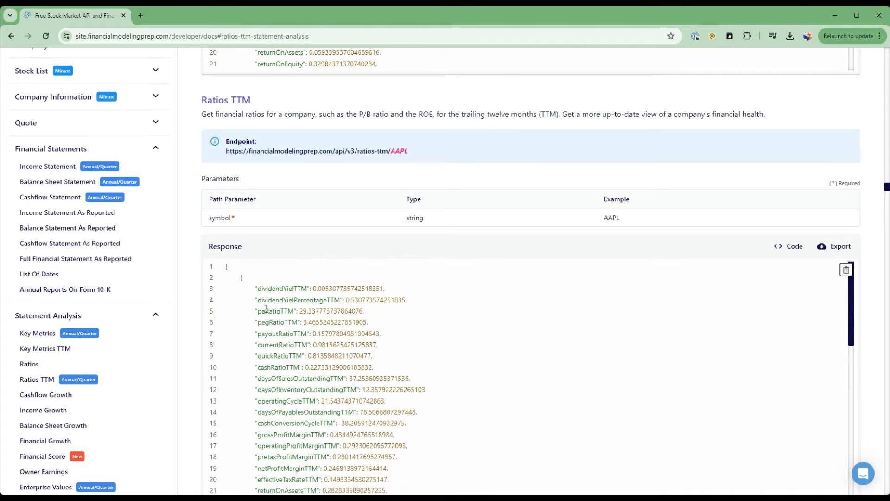
scroll(278, 335, "down", 10)
scroll(276, 339, "down", 5)
scroll(280, 260, "up", 3)
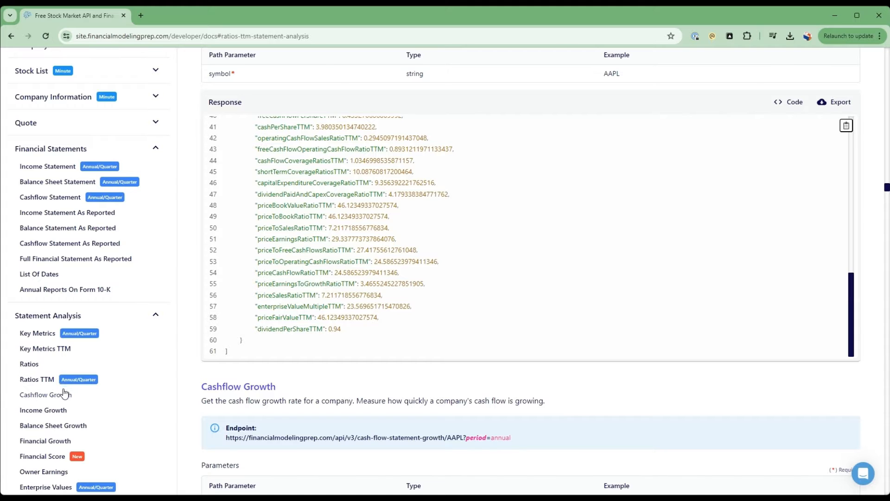
Open the Key Metrics TTM documentation and read through the metrics in its sample response.
left_click(57, 350)
scroll(279, 325, "down", 10)
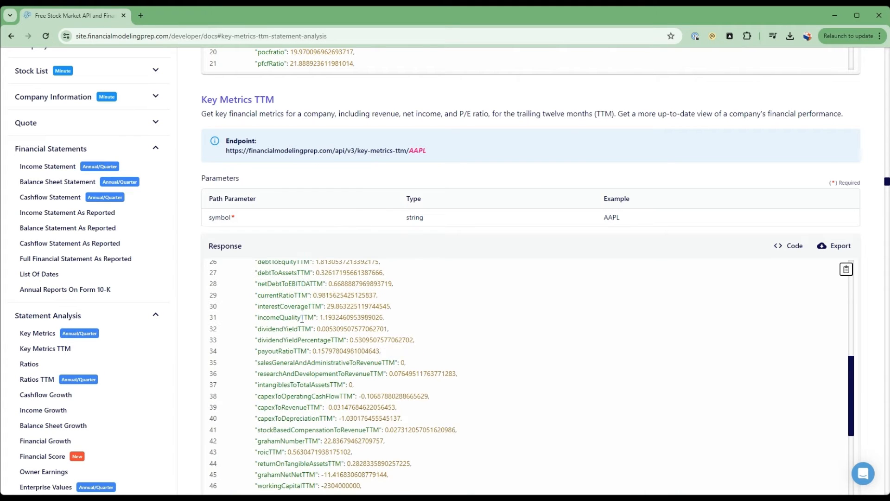
scroll(303, 319, "down", 1)
scroll(99, 371, "down", 3)
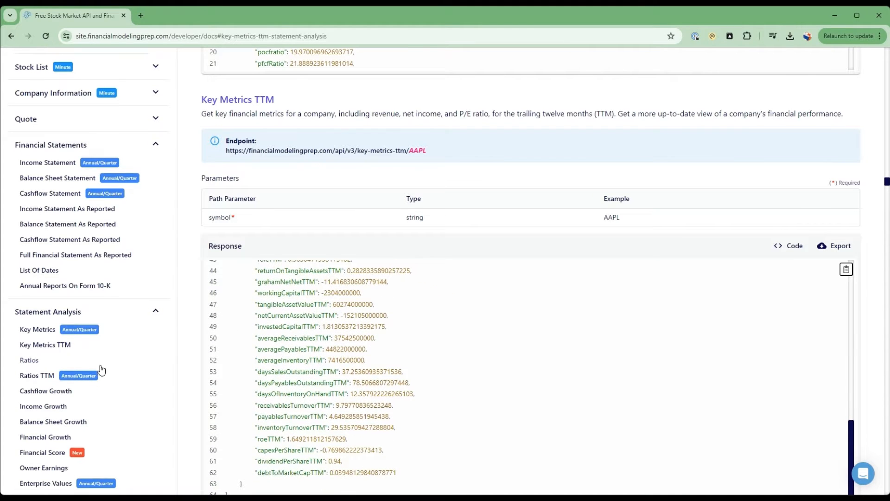
Look through the Valuation endpoints: Discounted Cashflow, Company Rating and Historical Rating.
scroll(119, 360, "down", 3)
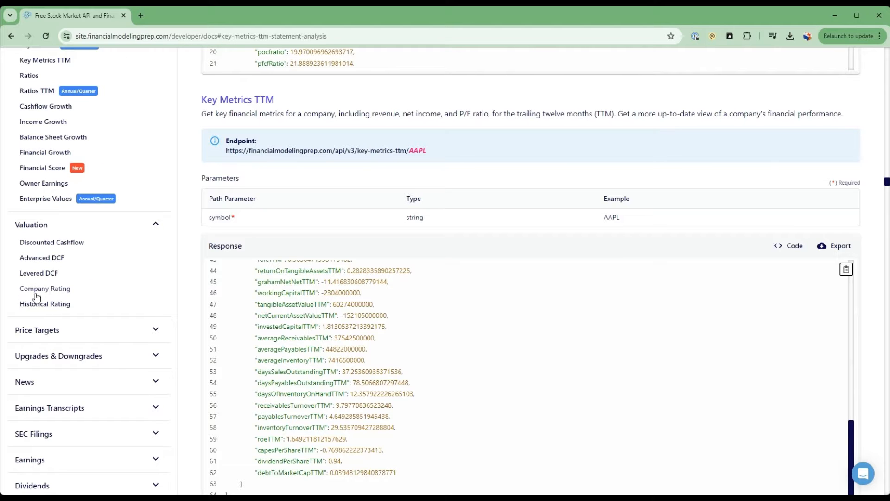
left_click(65, 243)
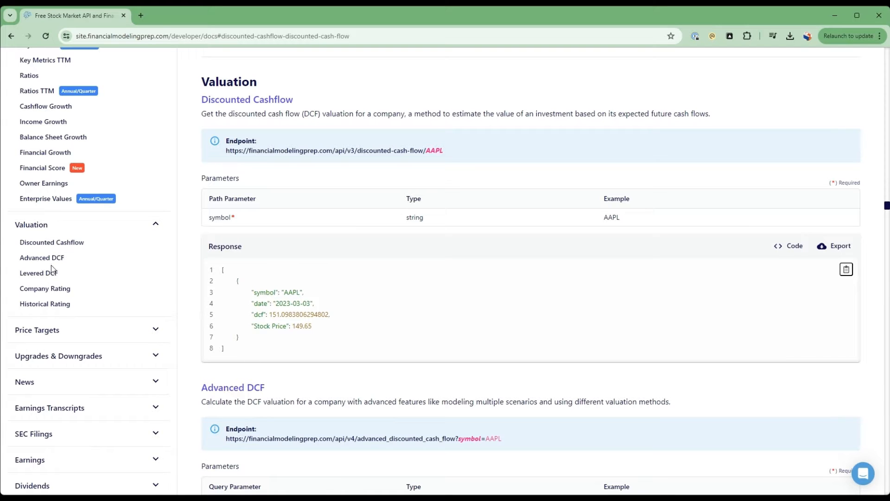
left_click(60, 290)
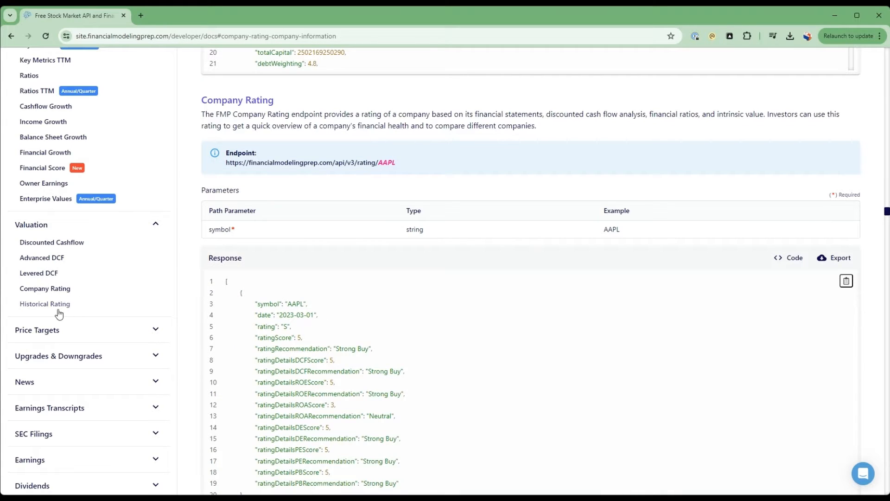
left_click(65, 305)
Expand the Price Targets and News categories and look over the endpoints they offer.
left_click(134, 332)
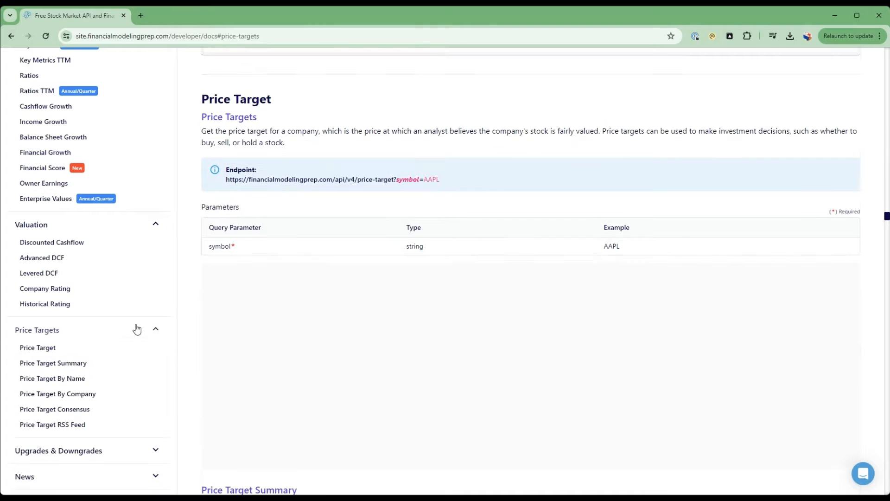
scroll(134, 330, "down", 3)
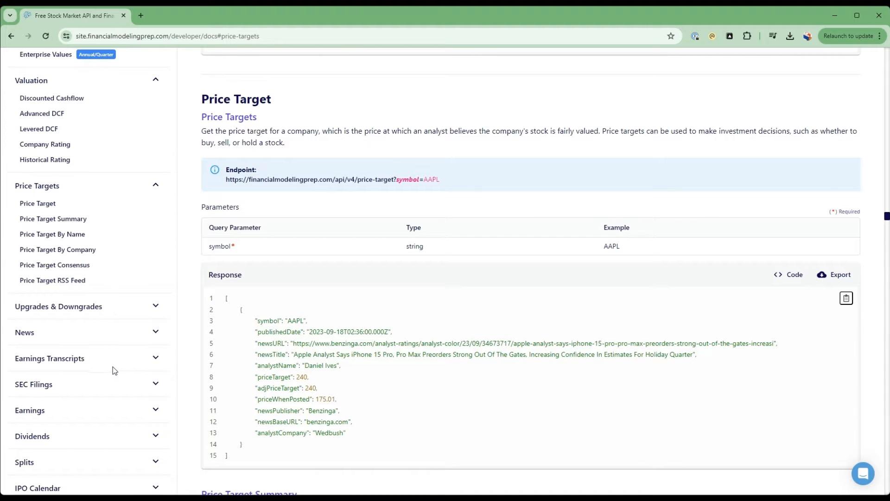
left_click(142, 334)
scroll(104, 362, "down", 3)
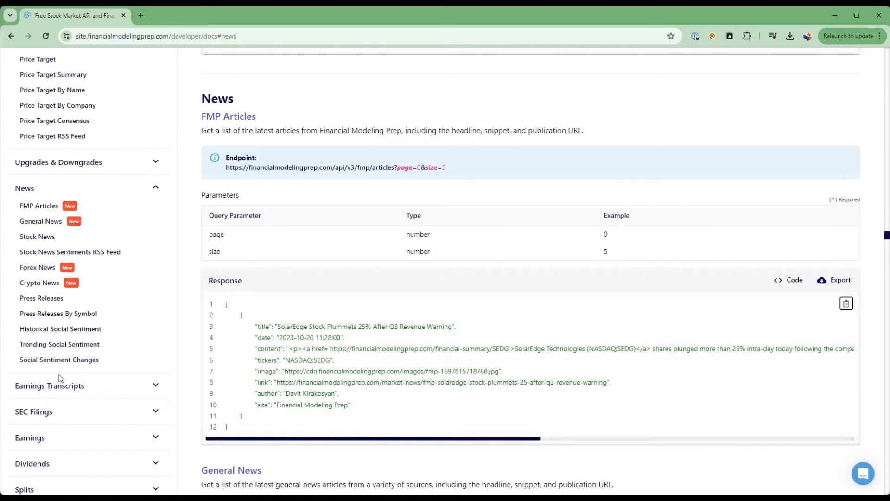
Expand the Earnings Transcripts category and examine the Earnings Transcript endpoint's parameters and sample response.
left_click(70, 385)
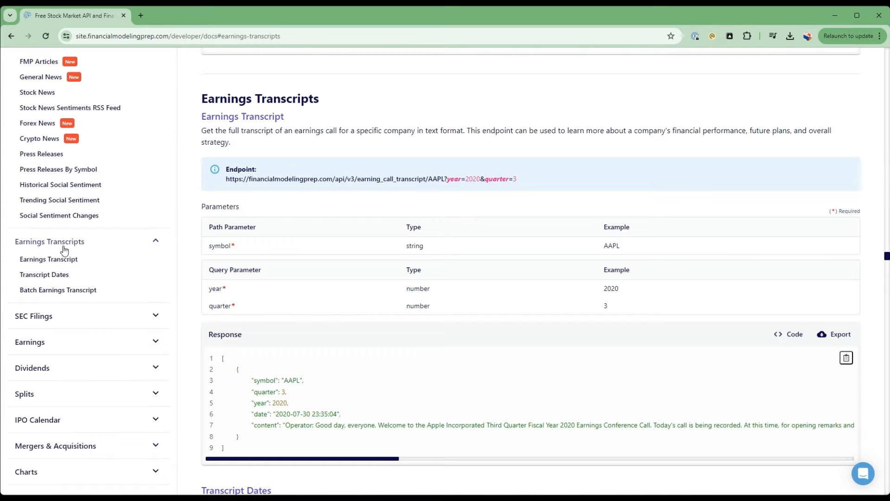
left_click(67, 261)
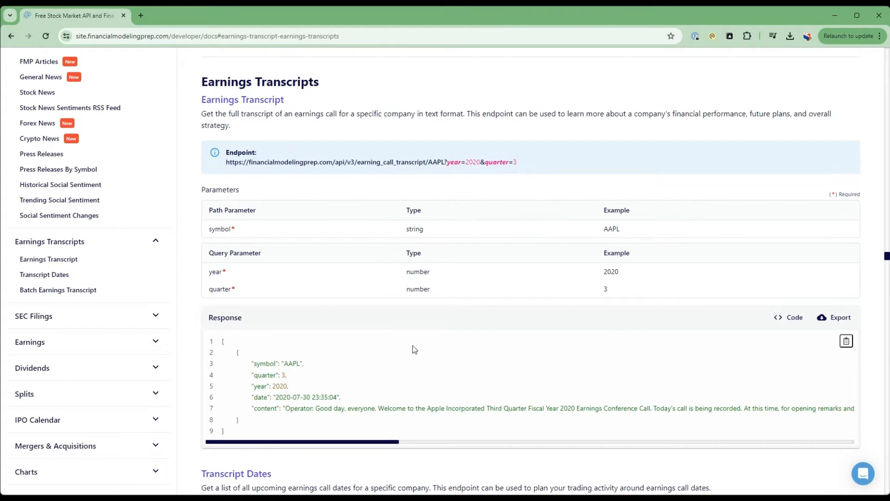
scroll(412, 346, "down", 3)
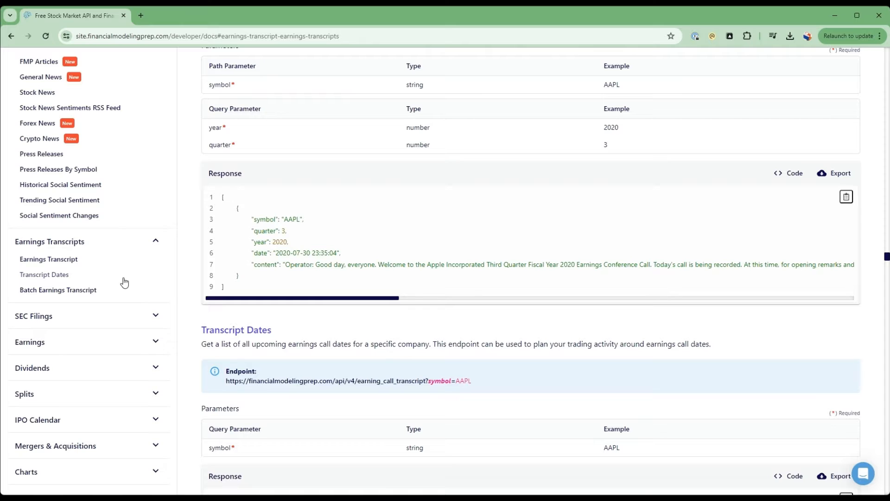
Look over the remaining API categories in the documentation's endpoint list, including the financial statement and statement analysis entries.
scroll(128, 284, "down", 3)
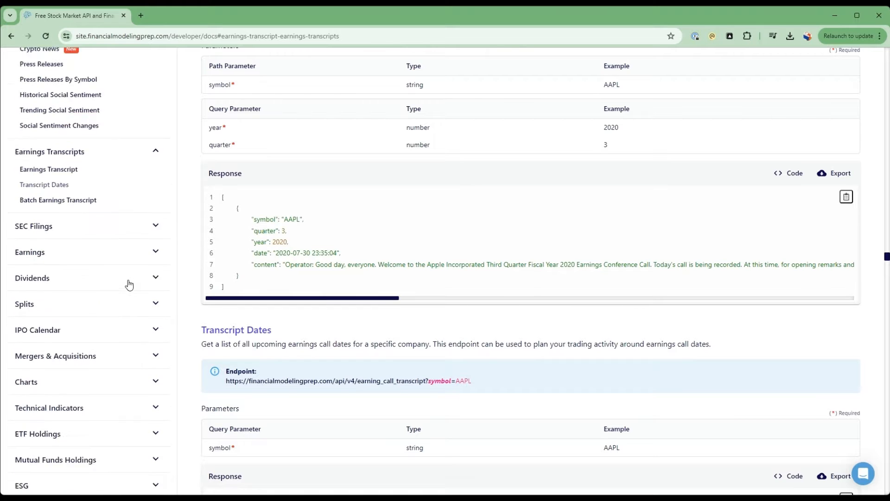
scroll(120, 448, "up", 8)
scroll(119, 445, "up", 7)
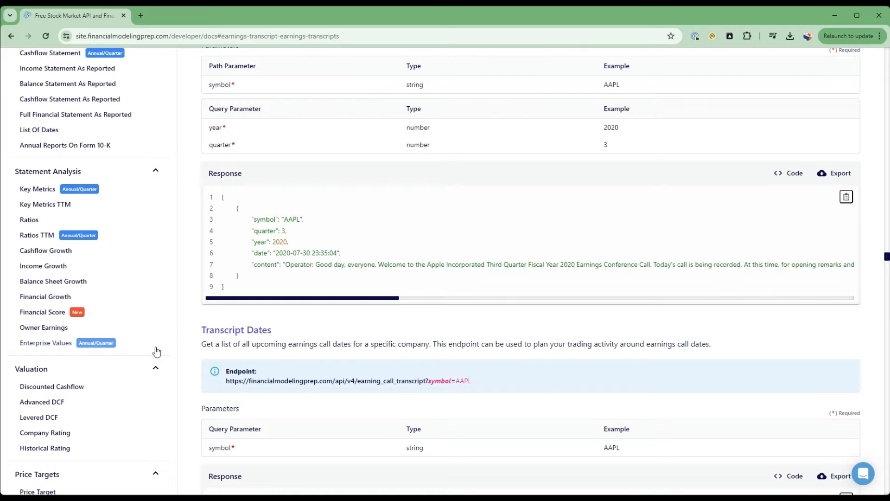
scroll(155, 350, "up", 3)
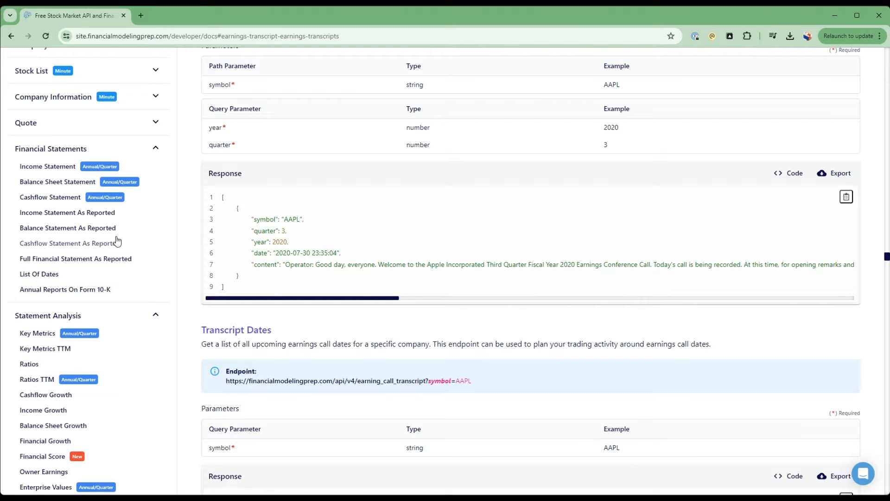
scroll(34, 127, "up", 3)
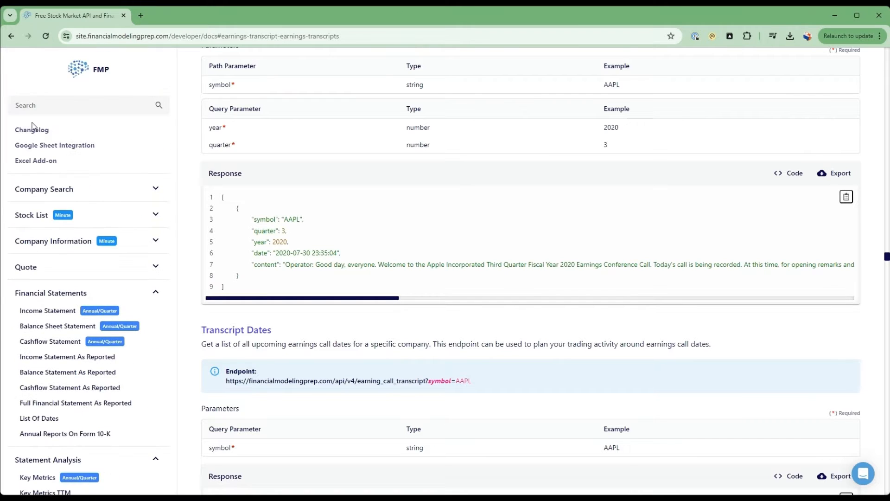
scroll(54, 284, "down", 6)
scroll(68, 348, "down", 3)
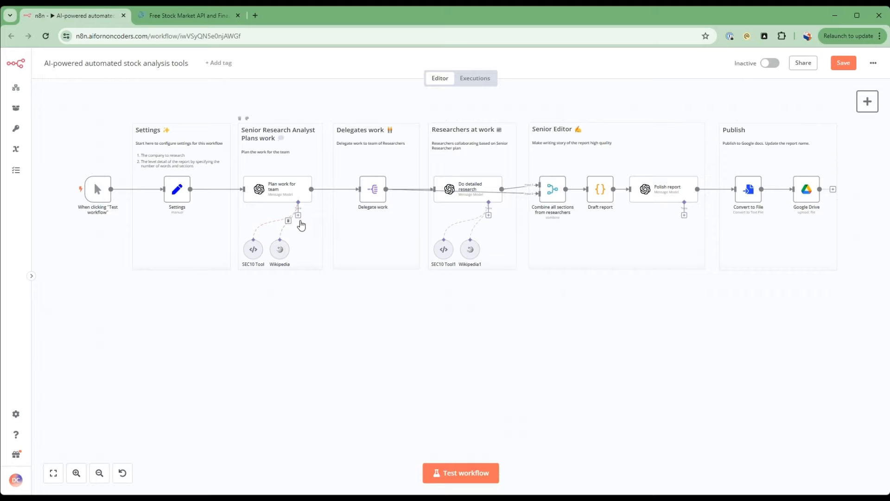
Attach a Custom n8n Workflow Tool to the "Plan work for team" node and name it financial_metrics.
left_click(299, 215)
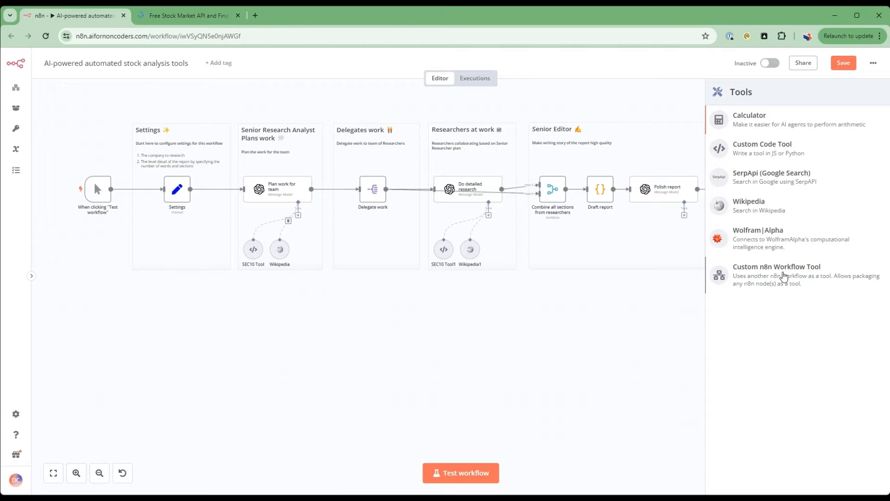
left_click(784, 277)
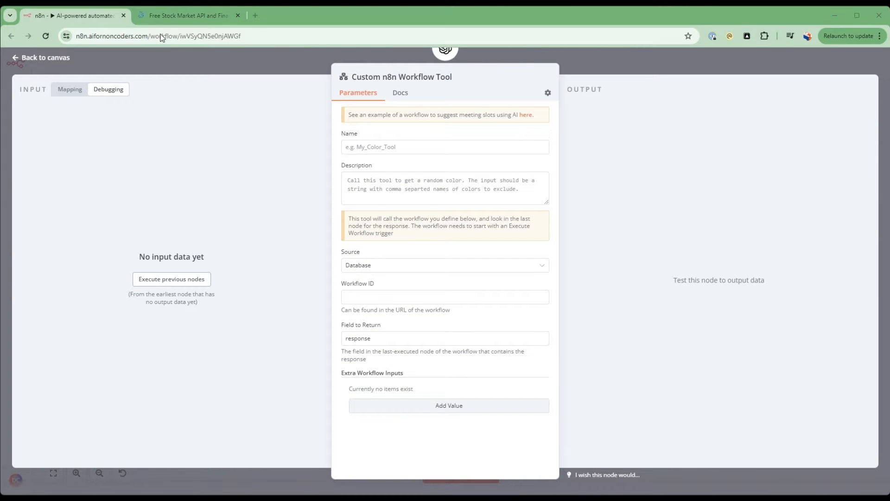
left_click(410, 147)
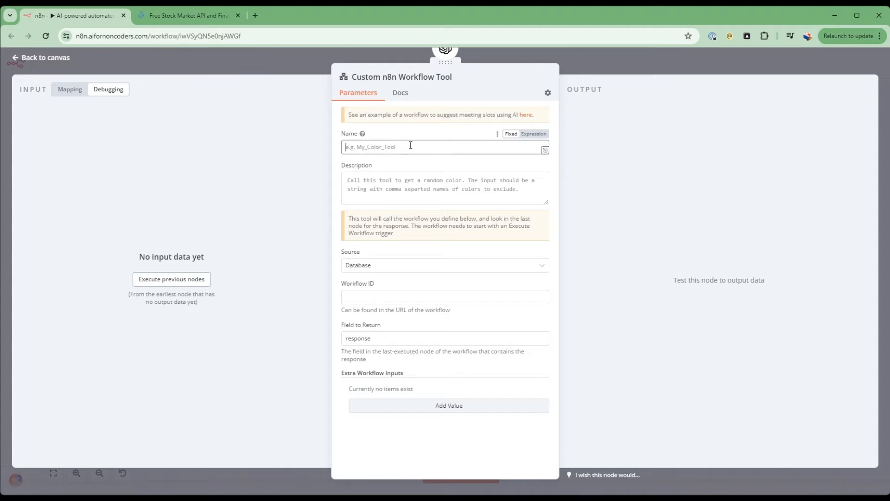
type("fina")
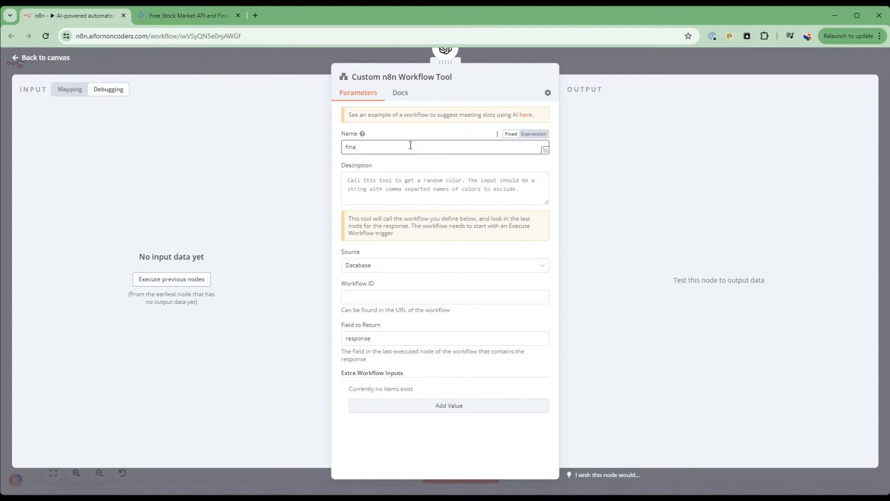
type("ncial_metrics")
Set the tool's description to "call this tool to get financial metrics for a stock ticker".
left_click(408, 183)
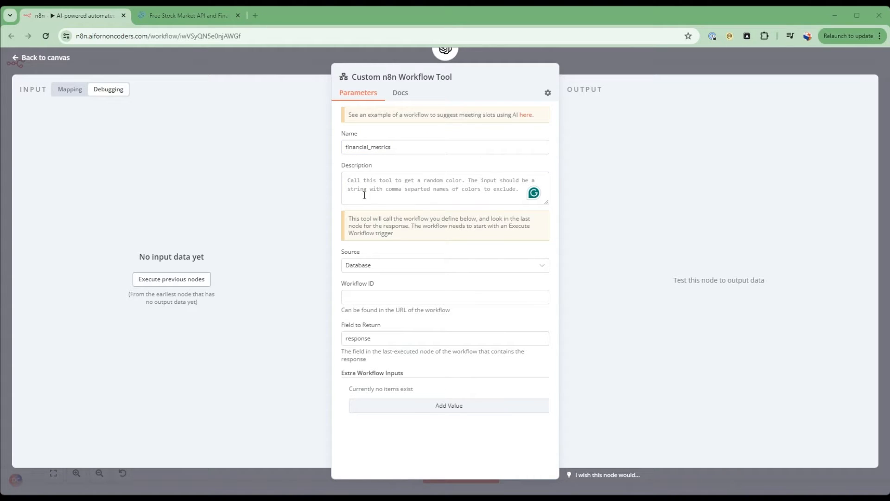
left_click(407, 188)
type("call this tool to get financial metrics for a stock ticker")
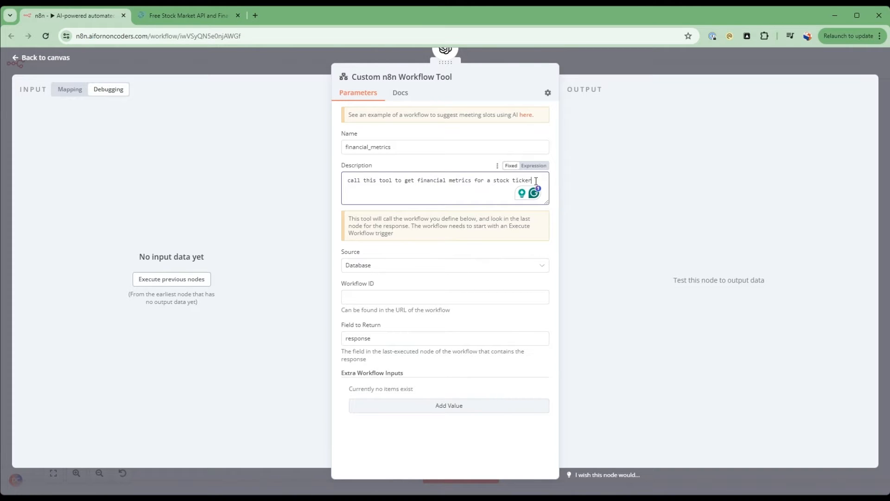
left_click_drag(534, 179, 340, 178)
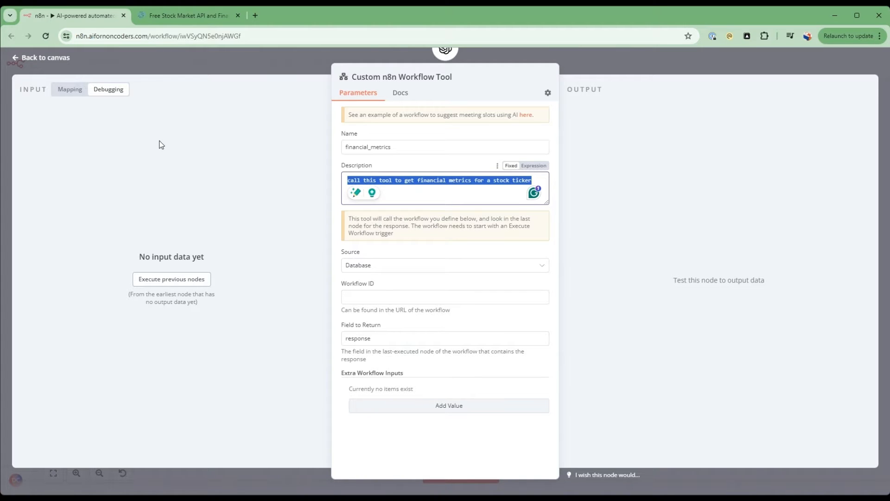
Copy the current workflow's ID from its web address and paste it as the custom workflow tool's Workflow ID.
left_click(57, 58)
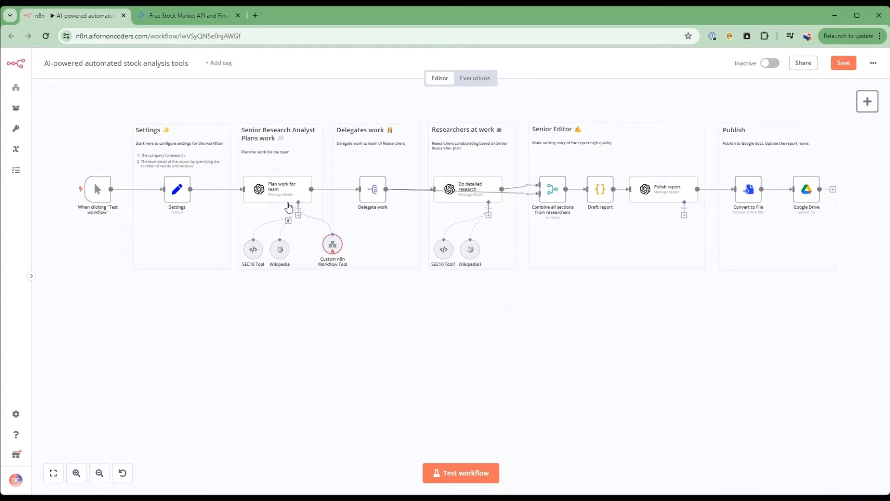
left_click_drag(180, 36, 277, 32)
key("ctrl+c")
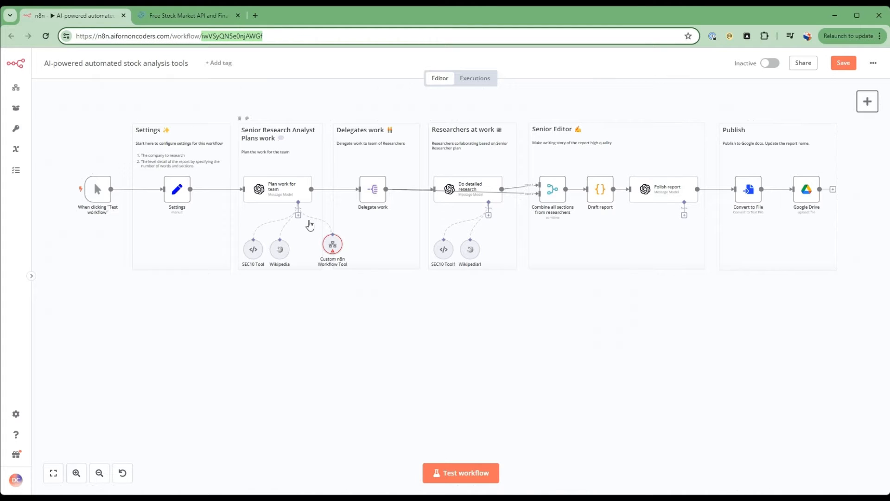
double_click(333, 243)
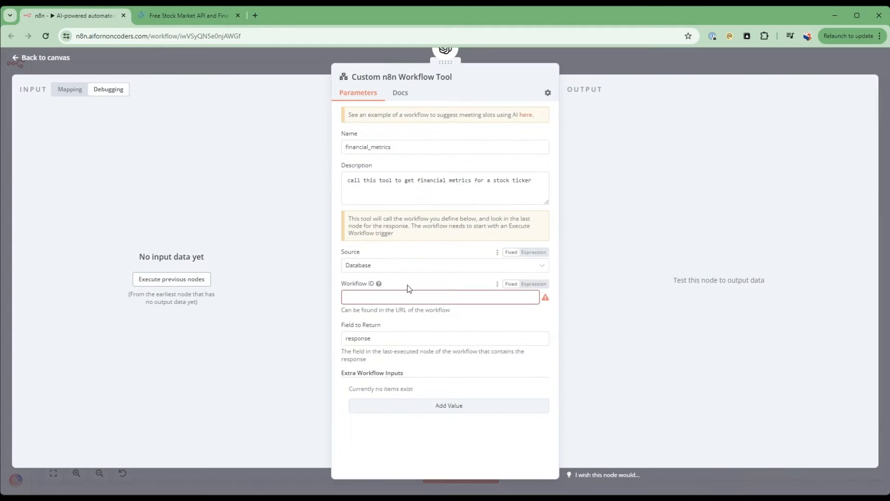
left_click(408, 297)
key("ctrl+v")
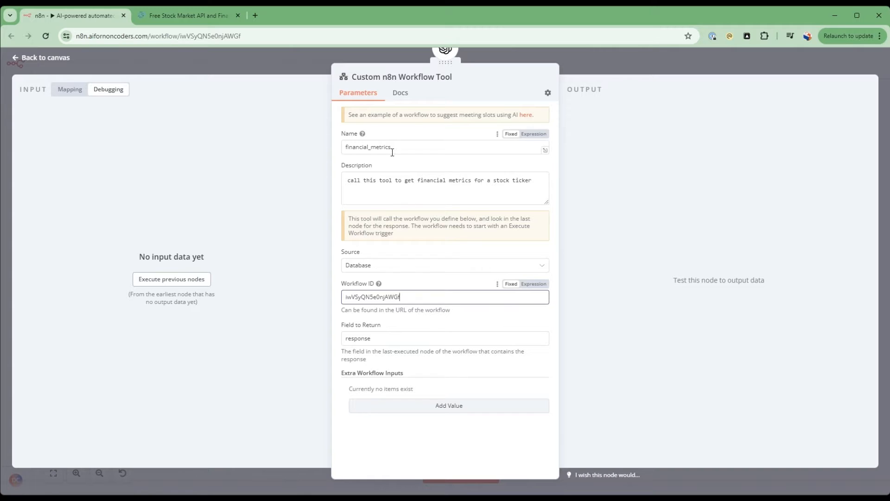
Add an extra workflow input of type String named ticker and place the cursor in its empty value.
left_click(446, 409)
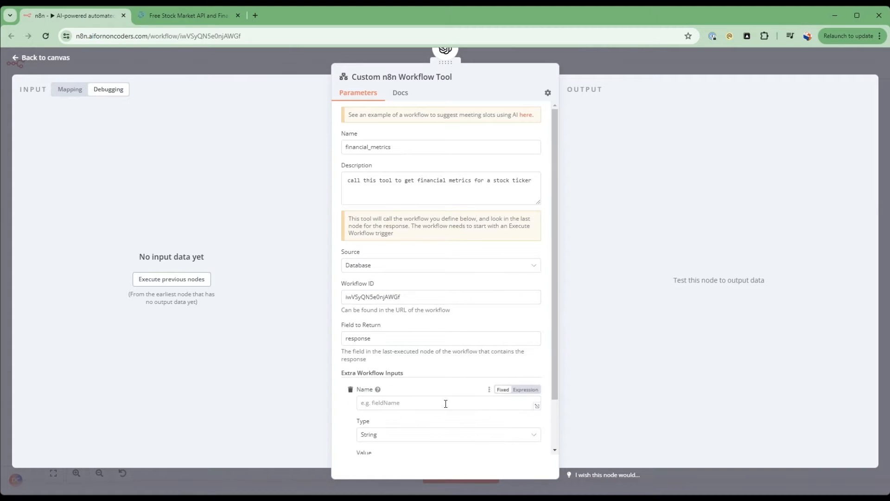
type("ticker")
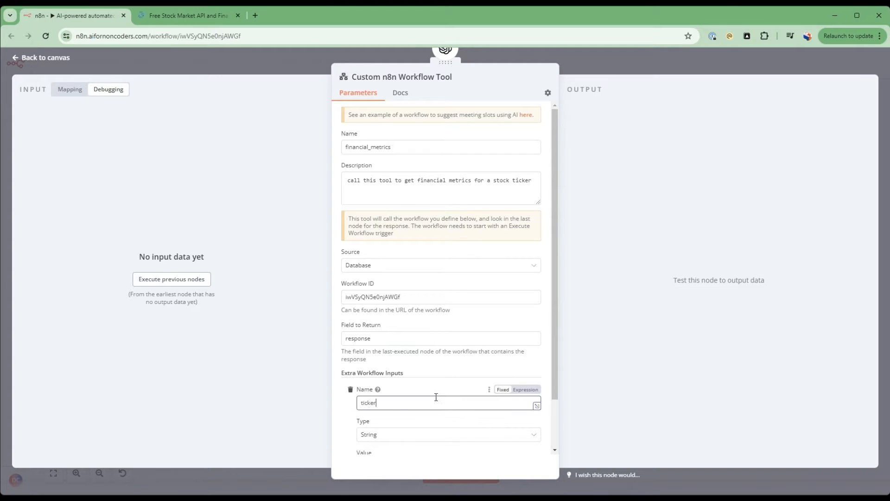
scroll(436, 397, "down", 2)
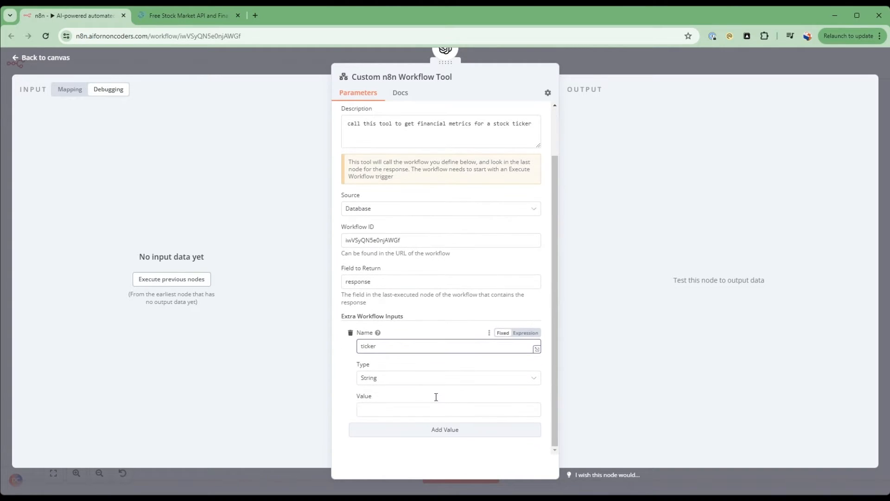
left_click(404, 412)
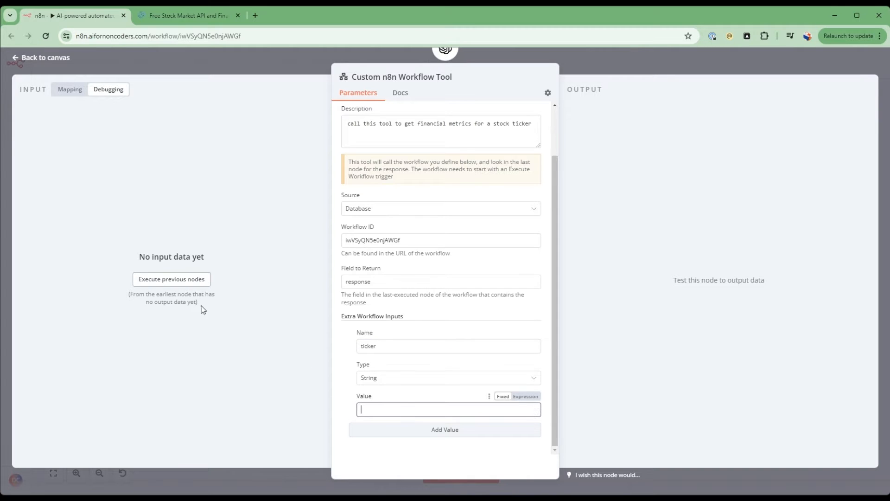
Return to the canvas and open the Settings node to review its configured fields.
left_click(49, 63)
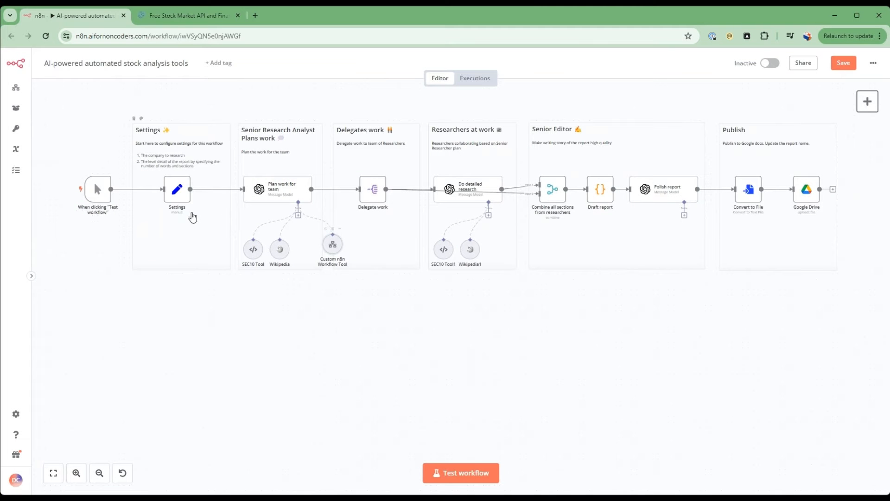
double_click(176, 189)
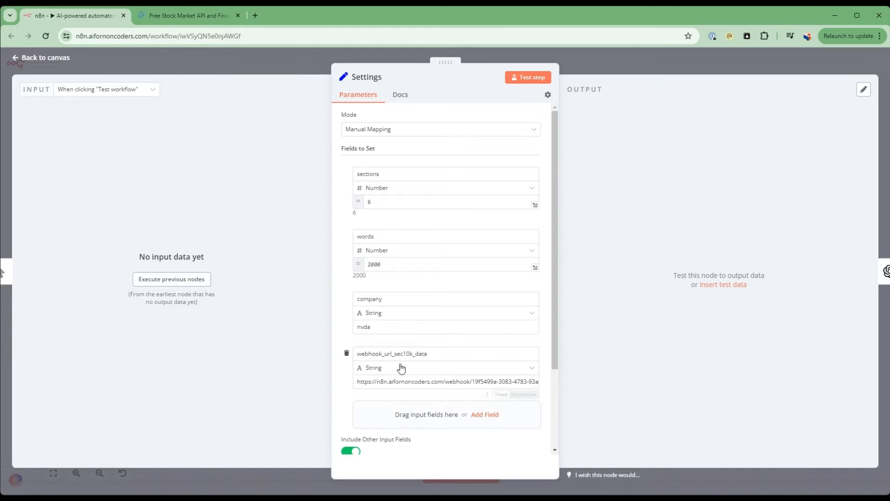
Set the custom workflow tool's ticker input value to the expression {{ $('Settings').item.json.company}} and return to the canvas.
left_click(32, 57)
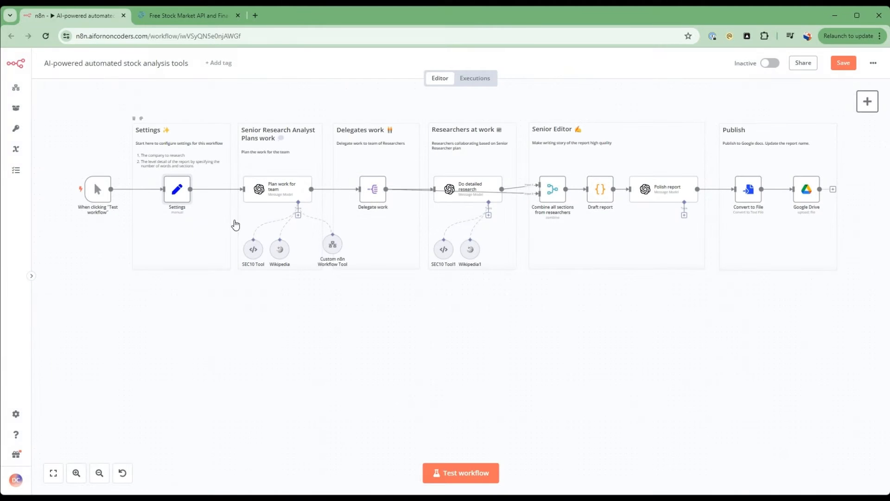
double_click(333, 244)
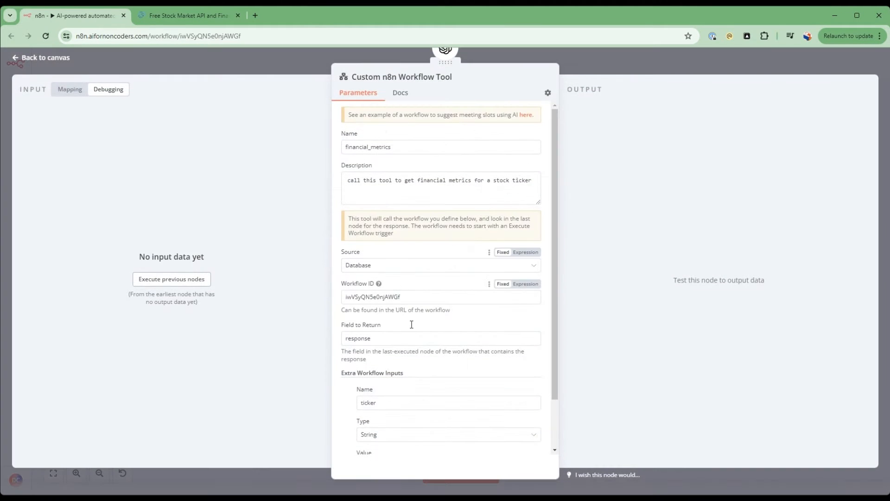
scroll(425, 422, "down", 2)
left_click(410, 409)
type("{{ $('Settings').item.json.company}}")
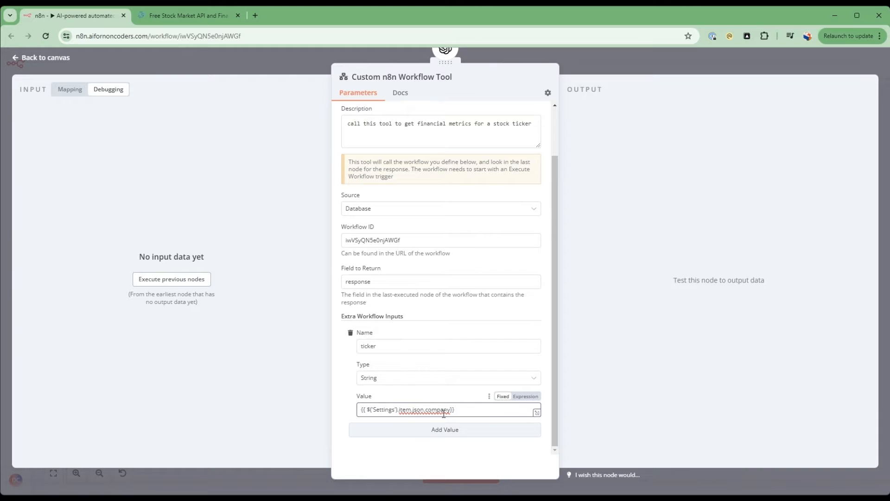
left_click(527, 396)
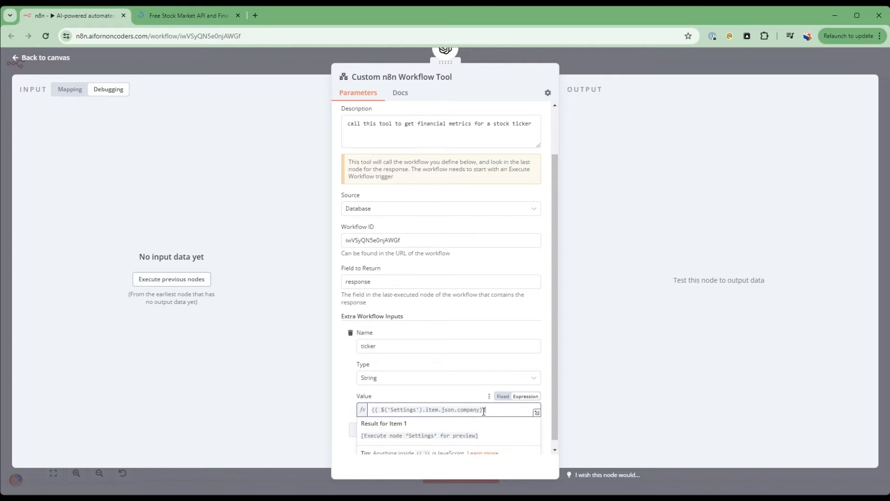
left_click(64, 58)
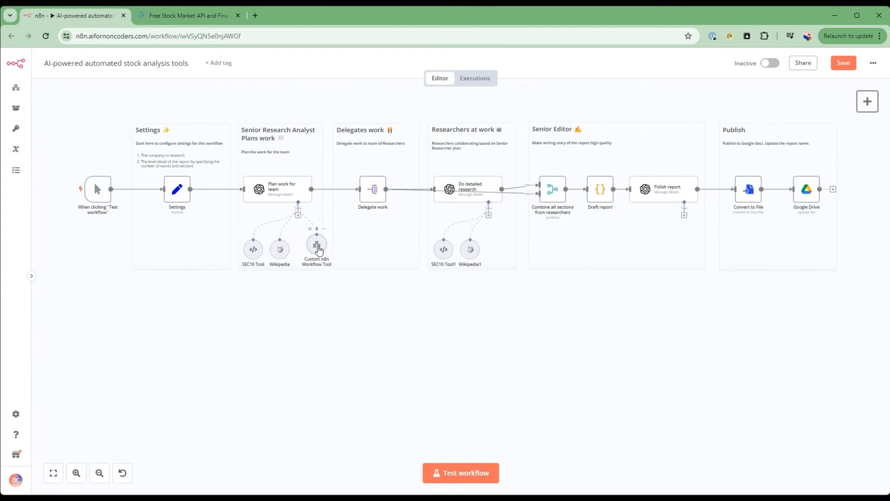
Place the Custom n8n Workflow Tool node beside the Wikipedia tool and rename it "financial metrics".
left_click_drag(309, 252, 313, 251)
right_click(314, 250)
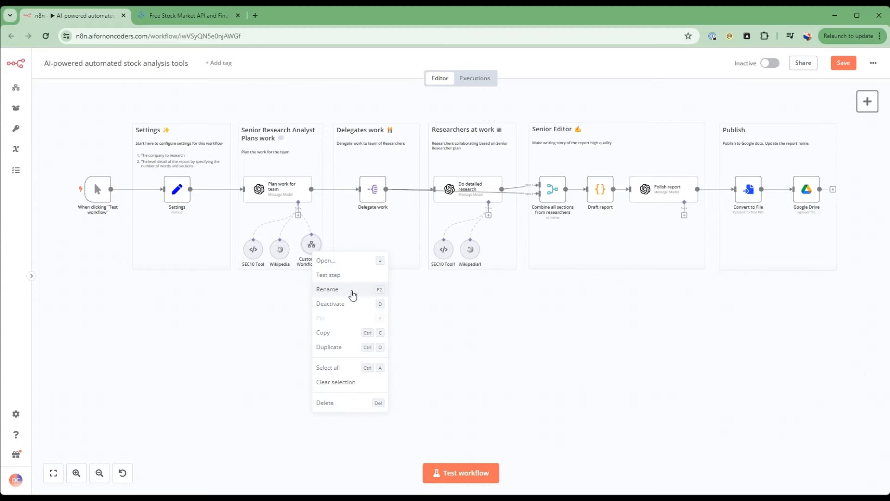
left_click(351, 290)
type("fin")
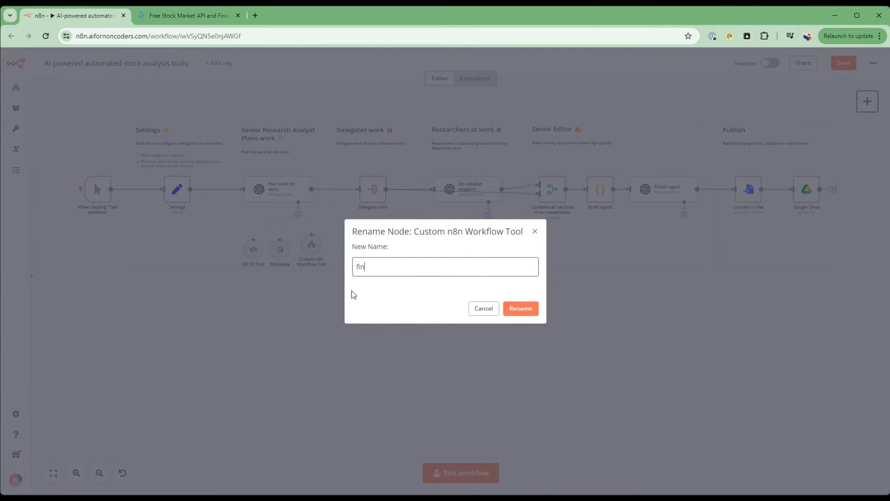
type("ancial metrics")
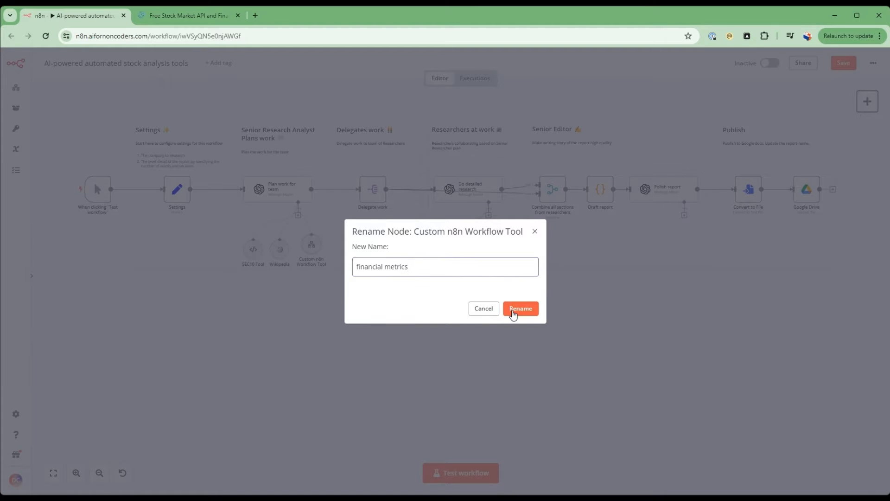
left_click(514, 309)
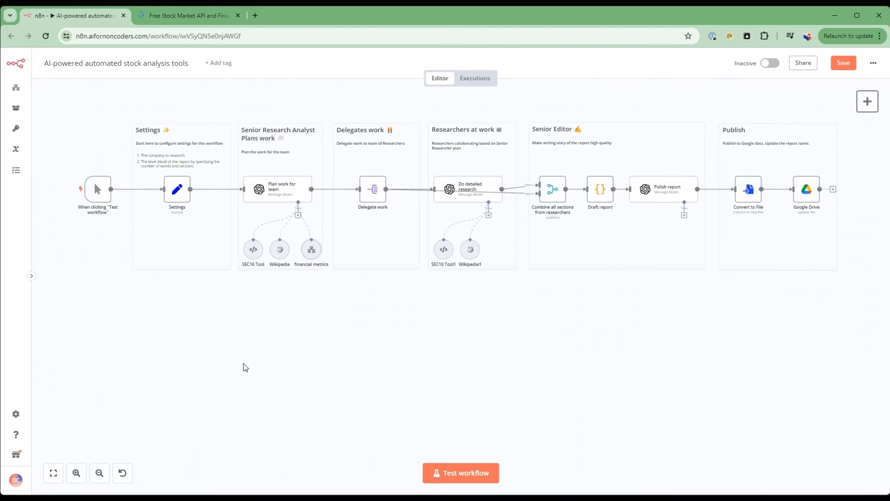
Add a When Called by Another Workflow trigger and place it in the empty canvas area below the Senior Research Analyst section.
left_click(207, 18)
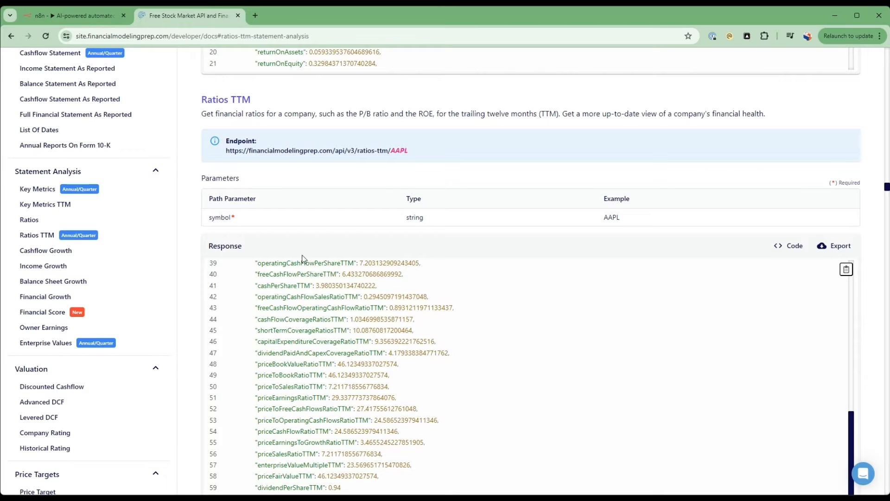
left_click(68, 15)
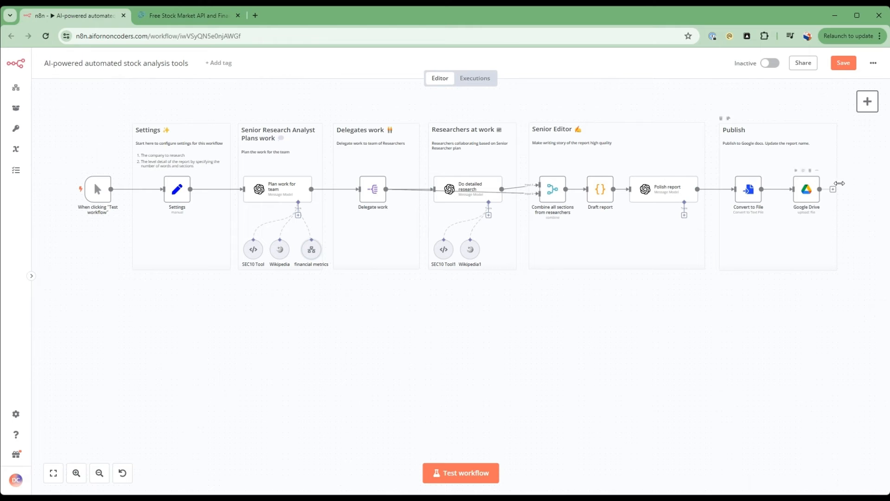
left_click(868, 101)
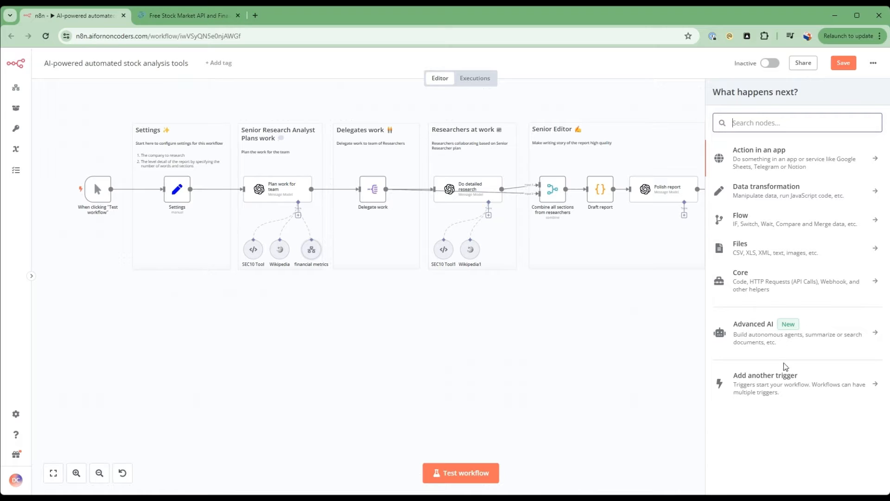
left_click(793, 378)
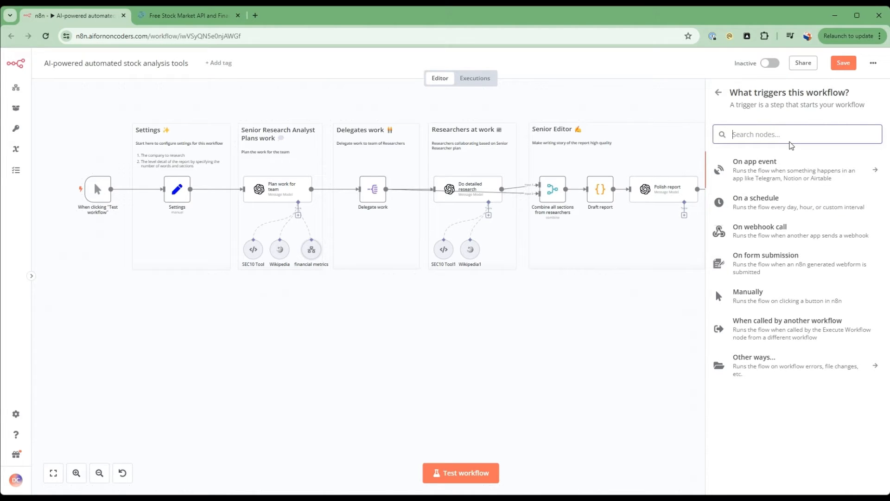
type("exec")
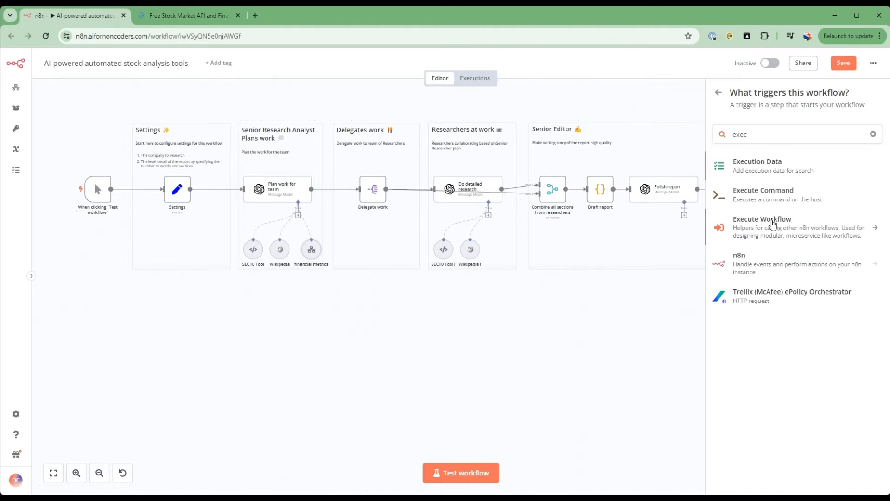
left_click(773, 225)
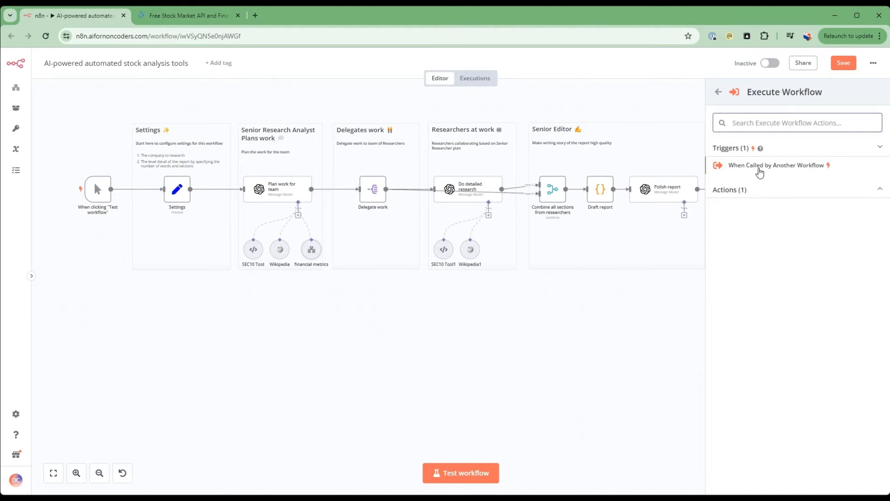
left_click(759, 171)
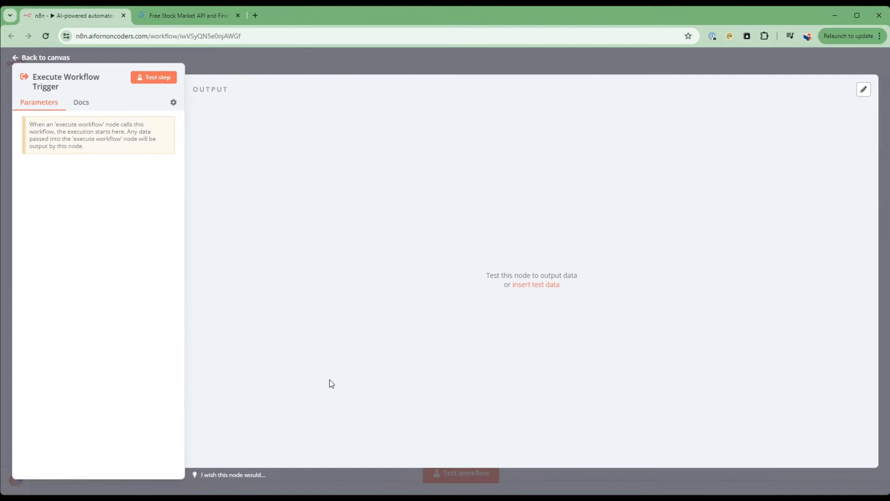
left_click(29, 62)
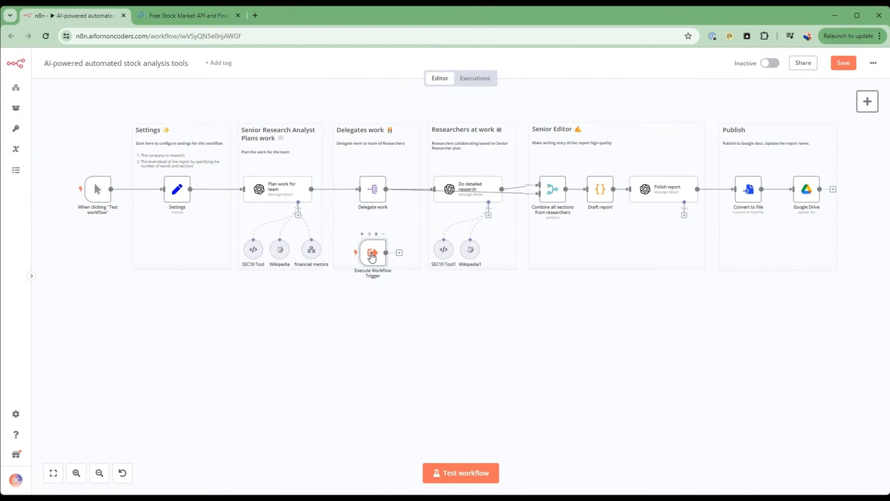
left_click_drag(374, 260, 256, 376)
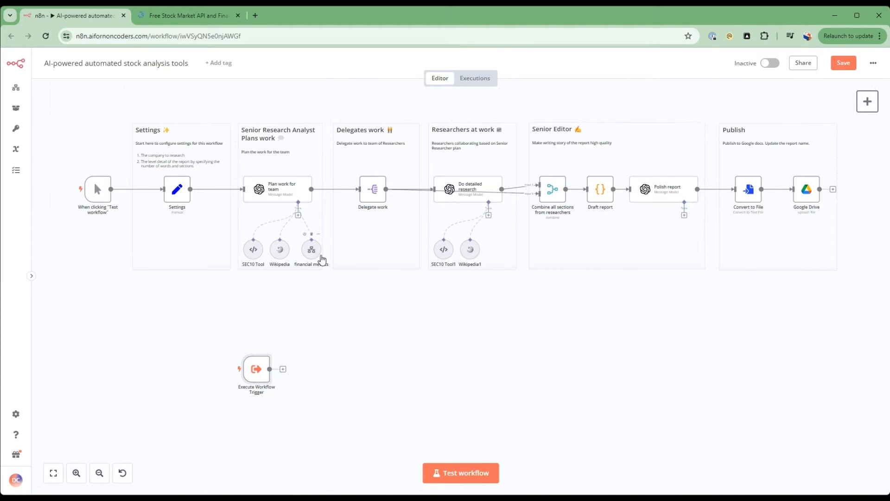
left_click_drag(261, 386, 263, 371)
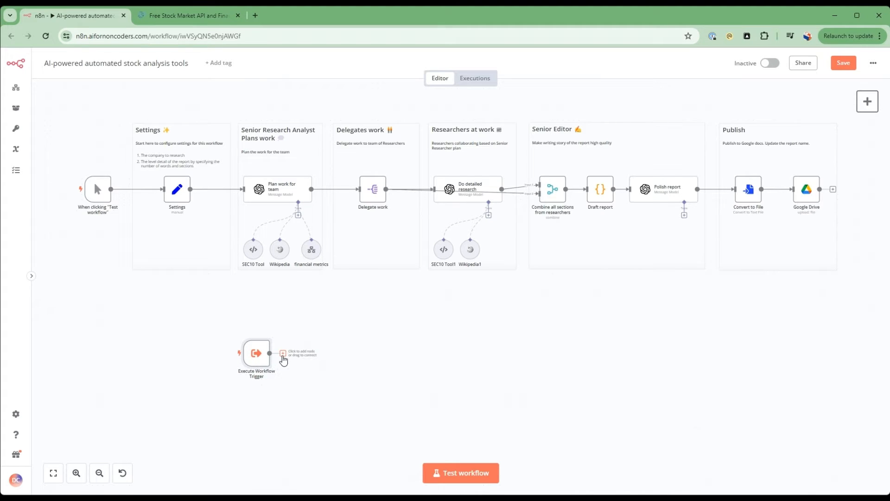
Add an Edit Fields (Set) node after the Execute Workflow Trigger and rename it "FMP Settings".
left_click(283, 353)
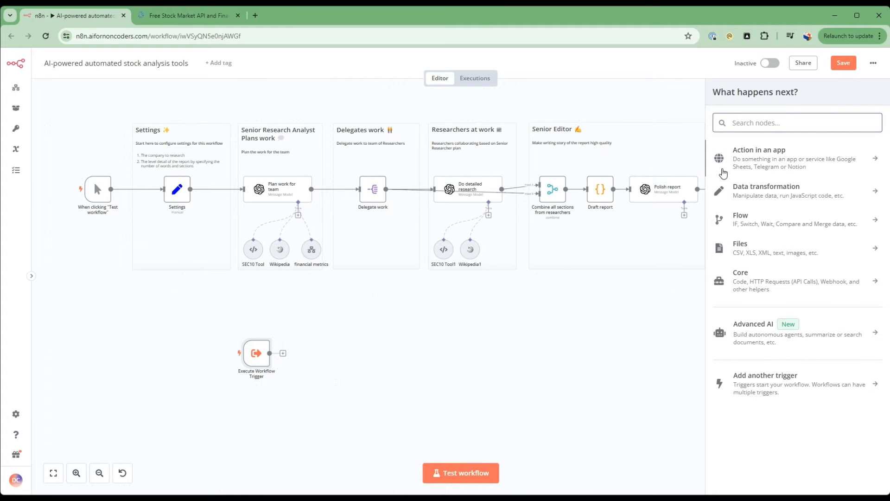
type("edit")
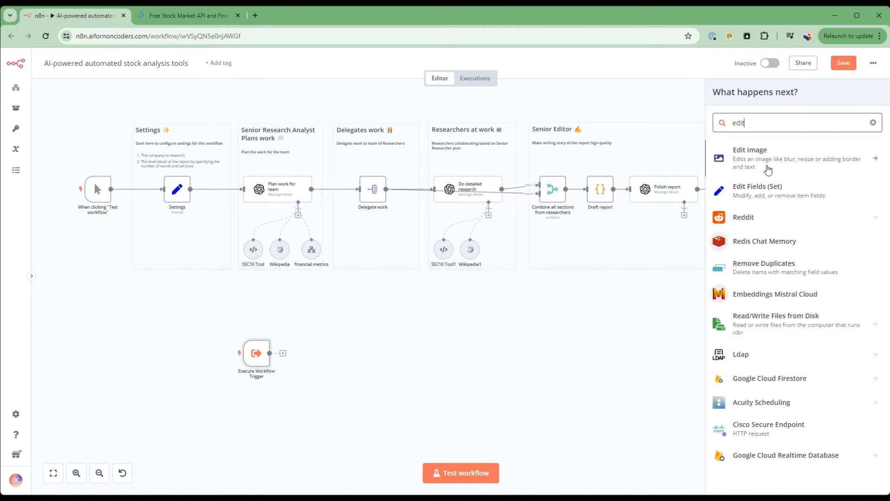
left_click(770, 187)
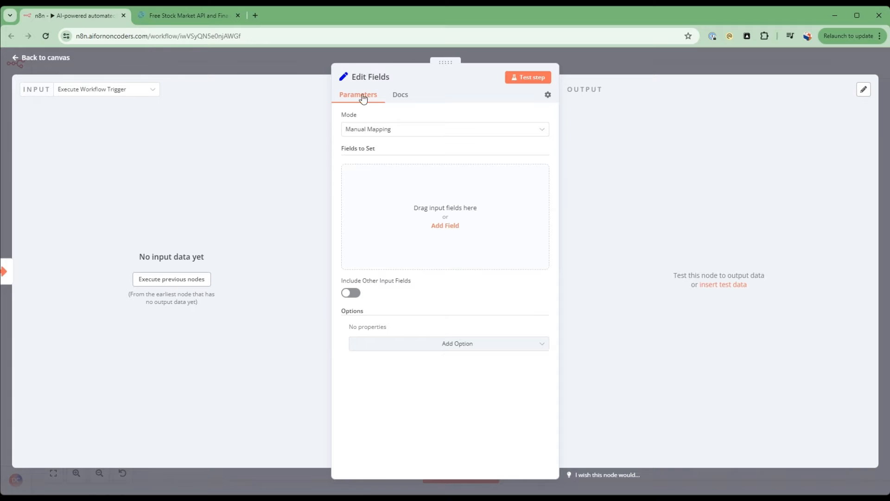
left_click(383, 78)
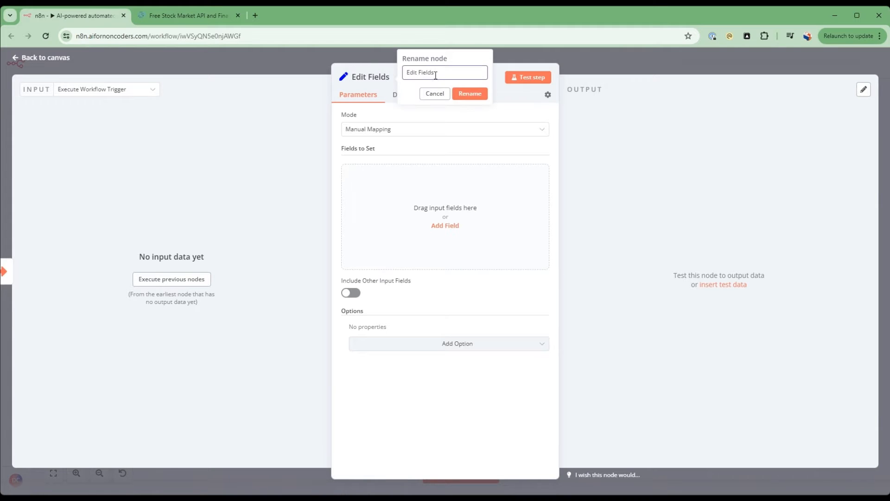
type("FMP Settings")
left_click(485, 94)
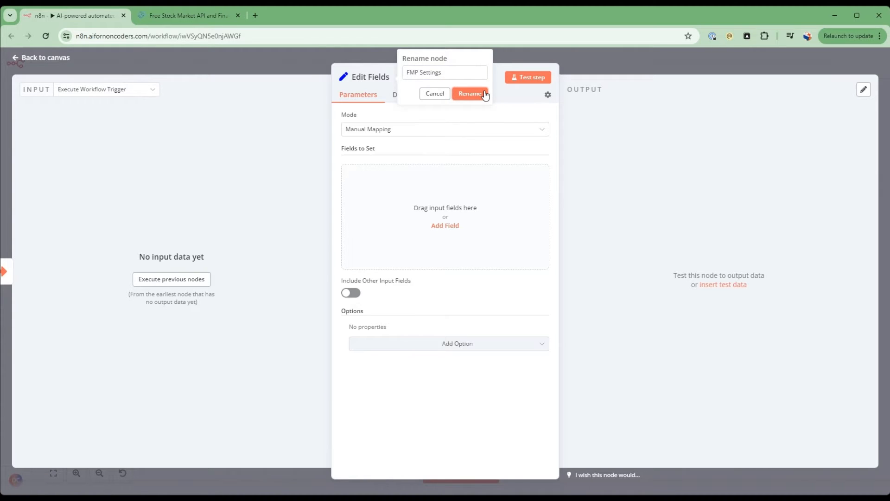
Add a String field named API_KEY with an empty value to the FMP Settings node and return to the canvas.
left_click(433, 226)
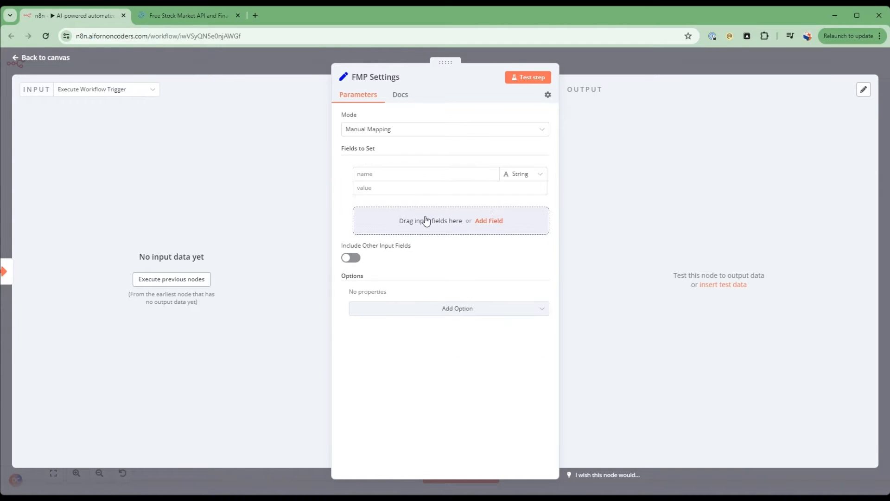
left_click(387, 170)
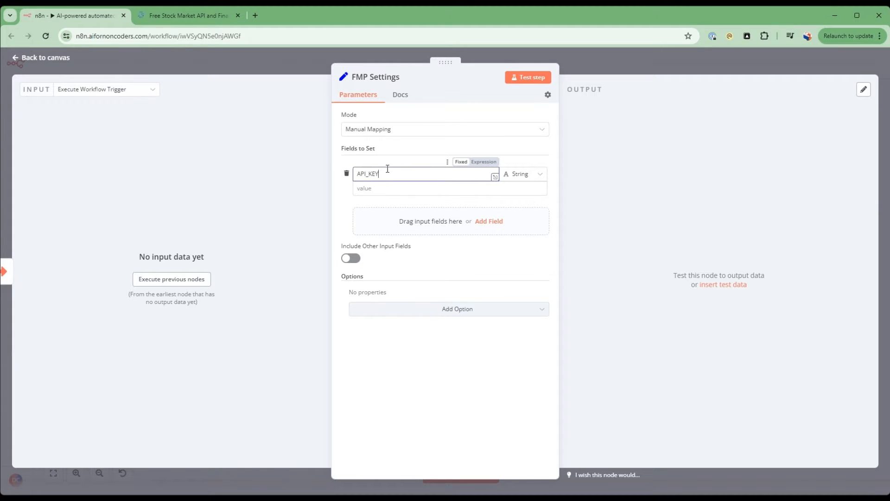
left_click(387, 187)
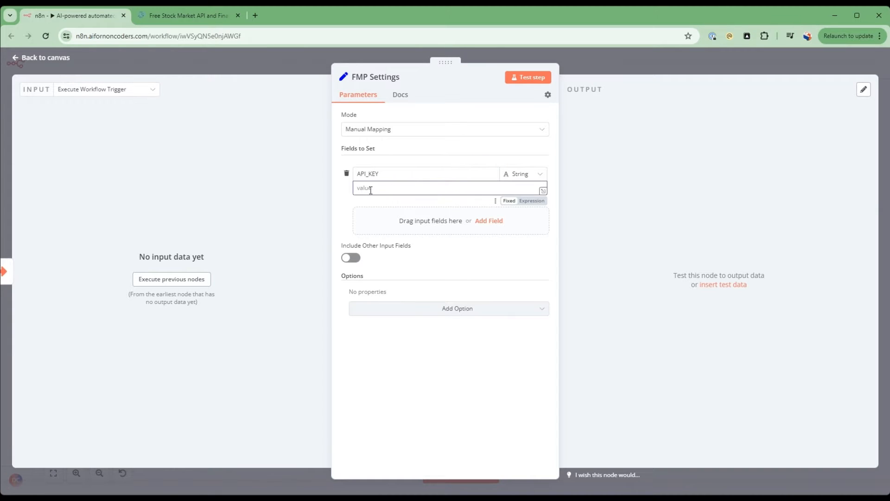
left_click(41, 59)
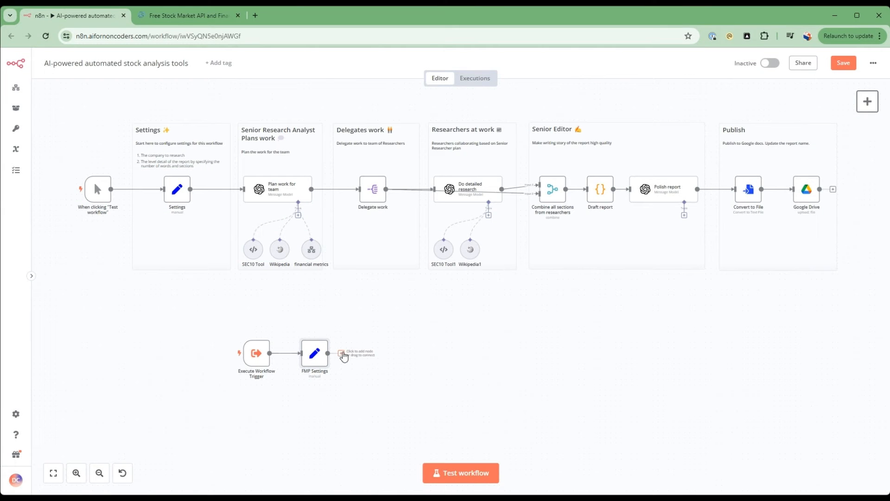
Add an HTTP Request node after the FMP Settings node.
left_click(343, 356)
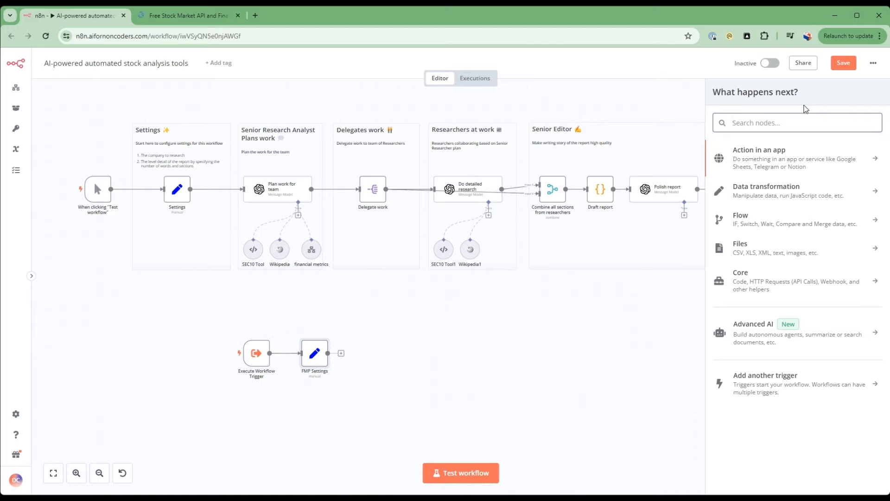
type("http")
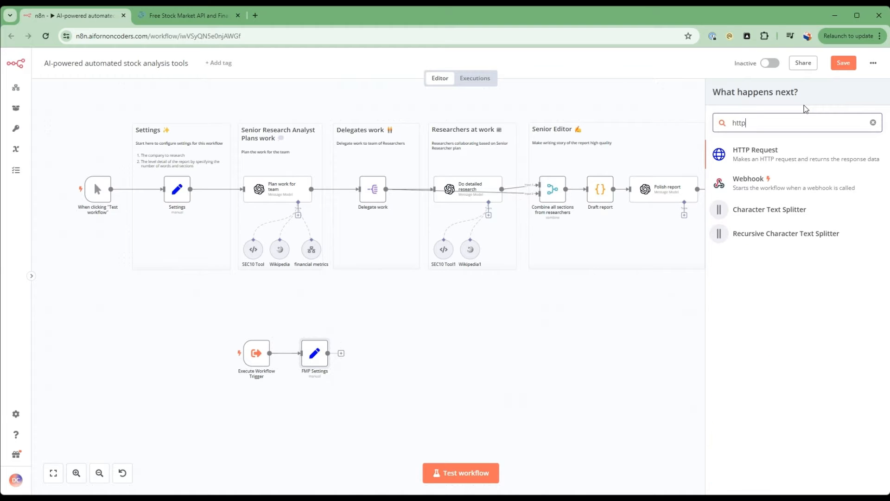
left_click(786, 159)
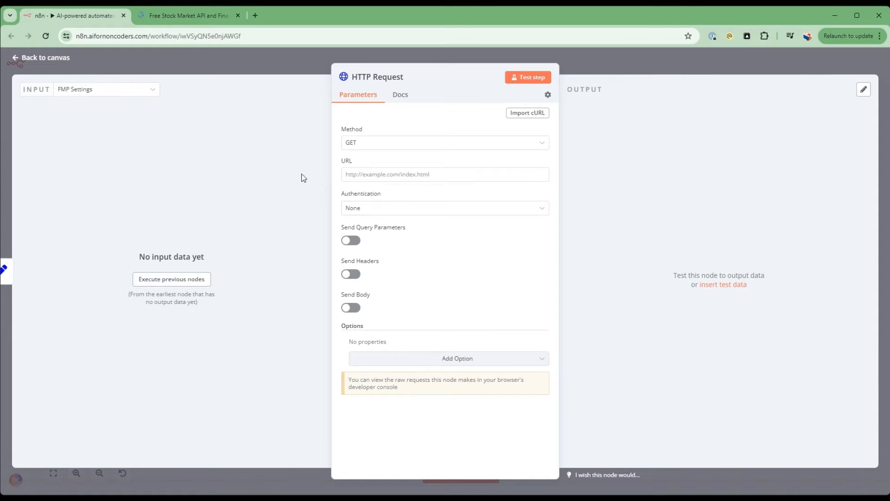
left_click(183, 10)
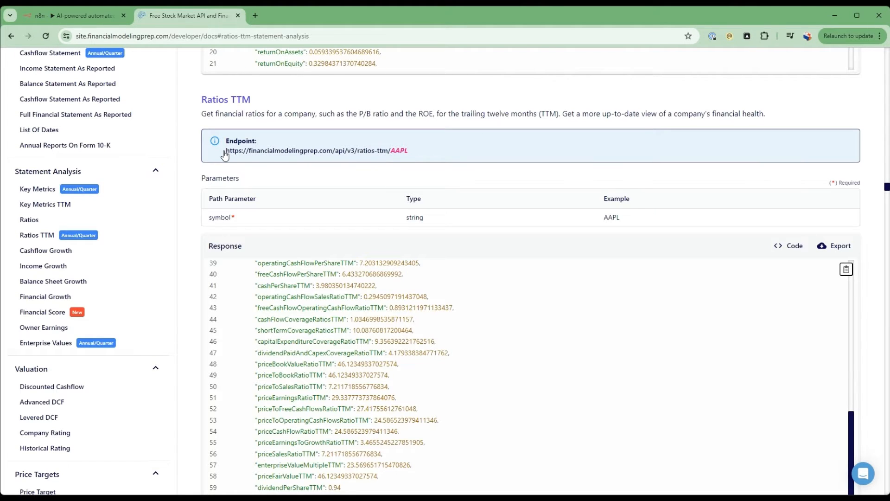
left_click_drag(225, 155, 389, 155)
left_click(605, 166)
left_click_drag(389, 152, 225, 165)
key("ctrl+c")
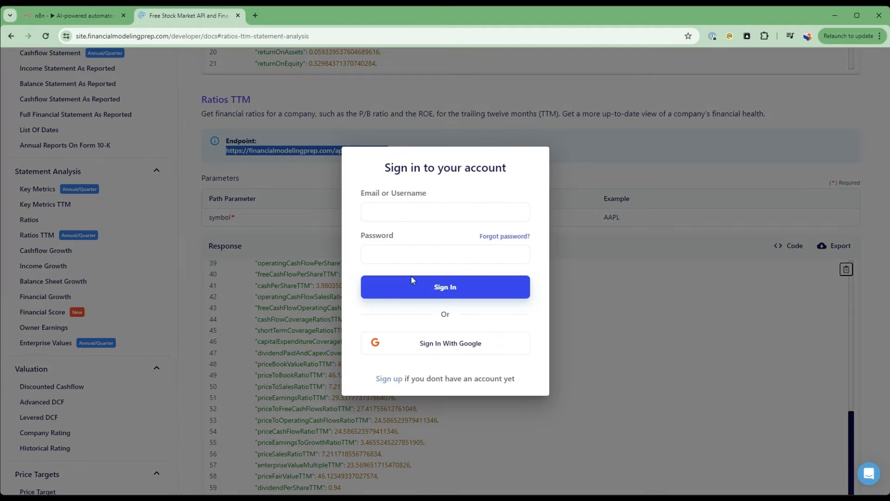
left_click(53, 14)
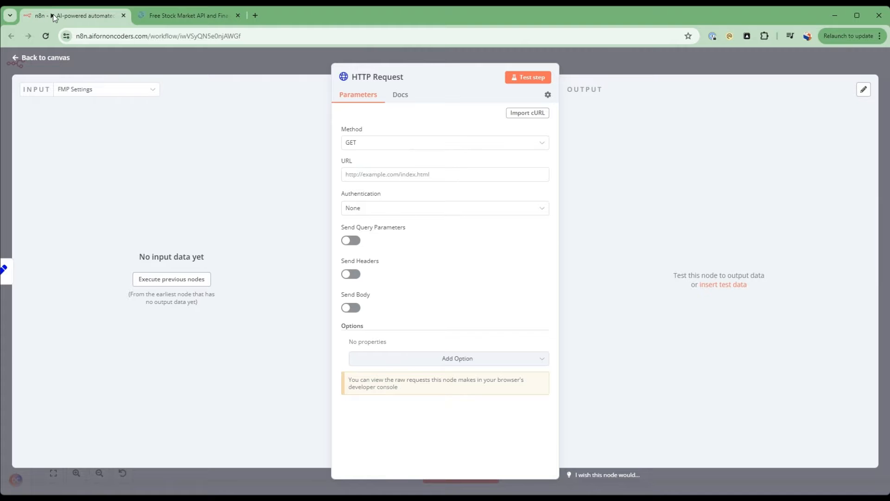
left_click(425, 175)
key("ctrl+v")
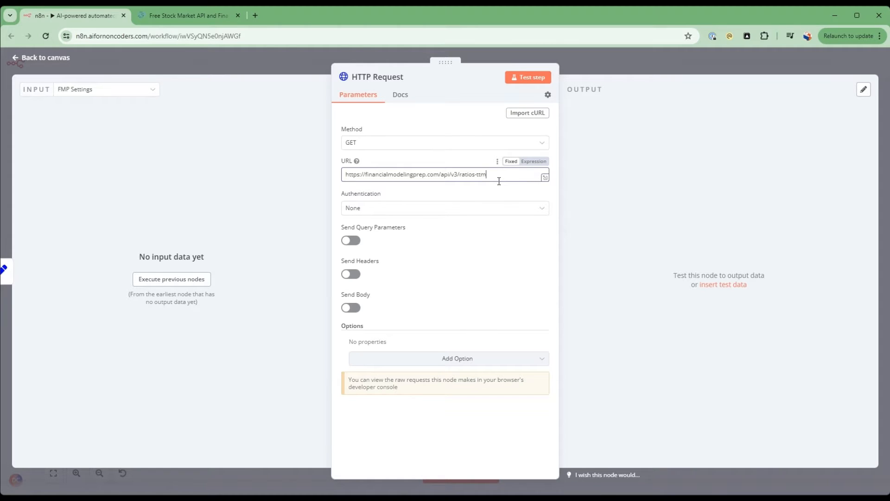
Append /{{ $('Execute Workflow Trigger').item.json.ticker }} to the HTTP Request URL, following the ticker position in the Ratios TTM docs endpoint.
left_click(192, 16)
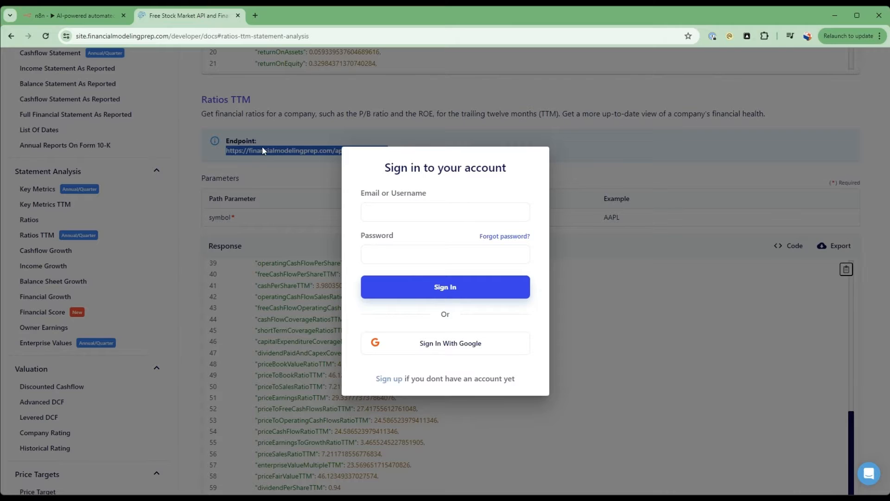
left_click(266, 174)
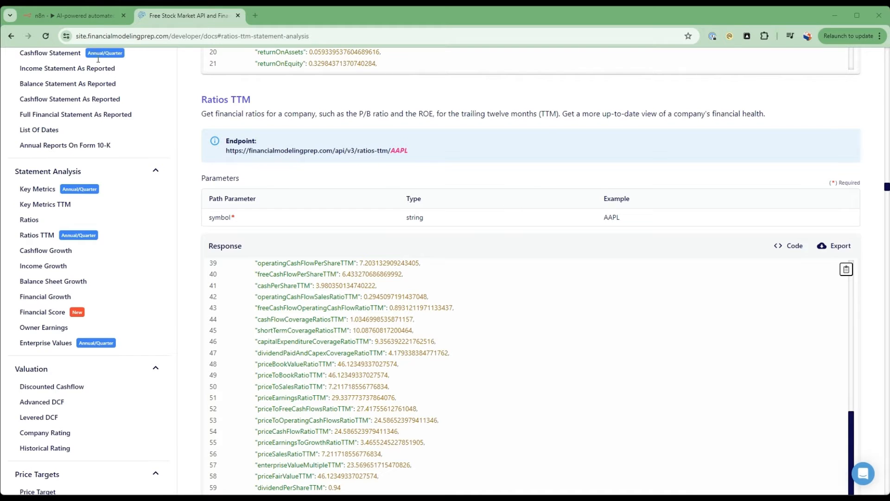
left_click(87, 18)
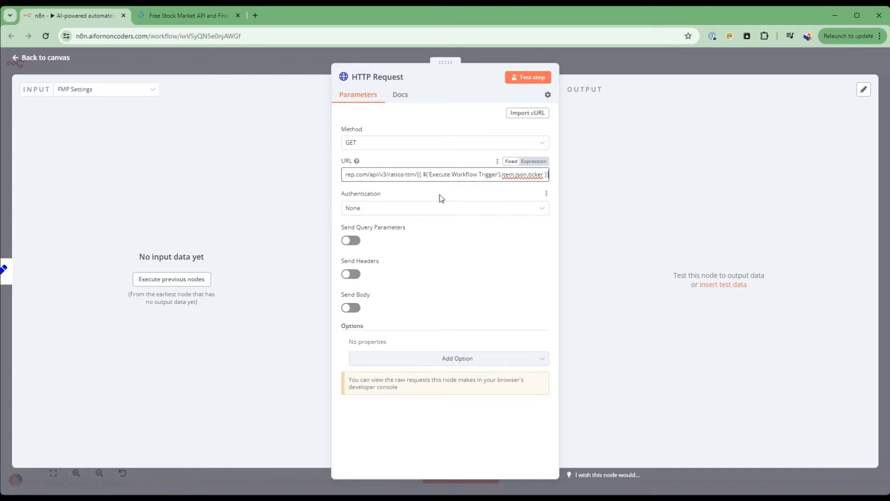
Examine how the URL's ticker expression relates to the financial metrics tool's extra workflow input and the Execute Workflow Trigger.
left_click_drag(418, 175, 540, 175)
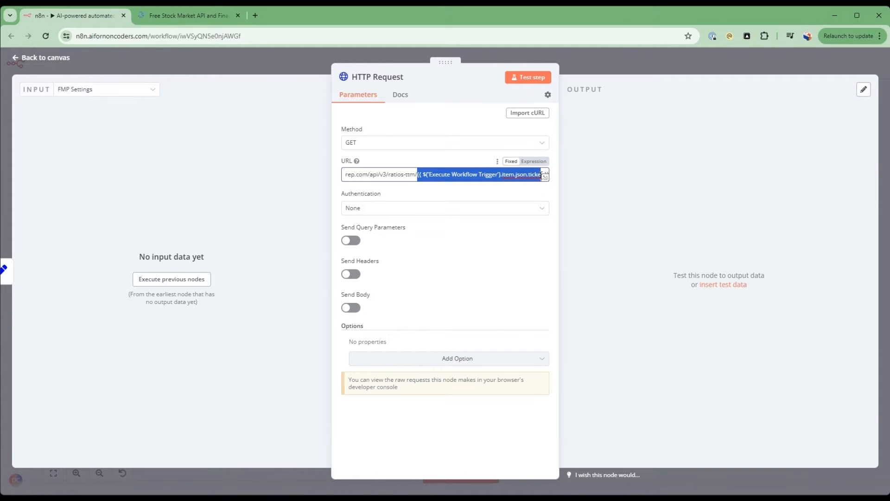
left_click(69, 62)
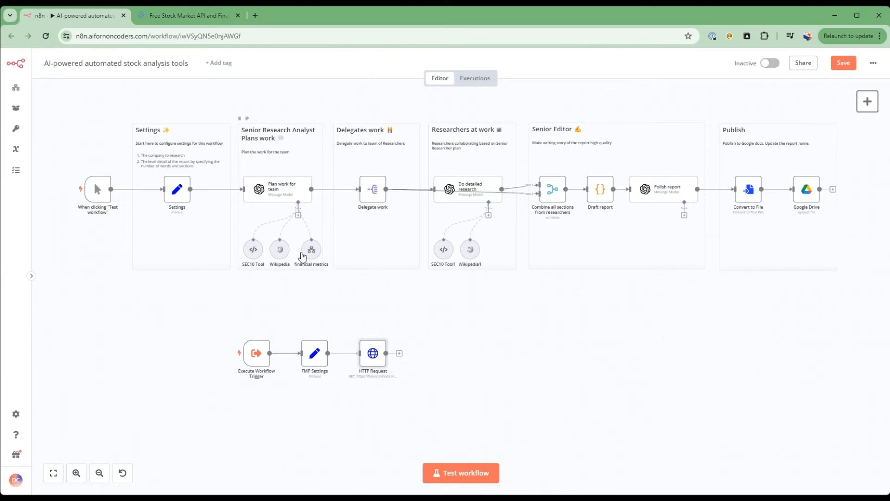
double_click(311, 251)
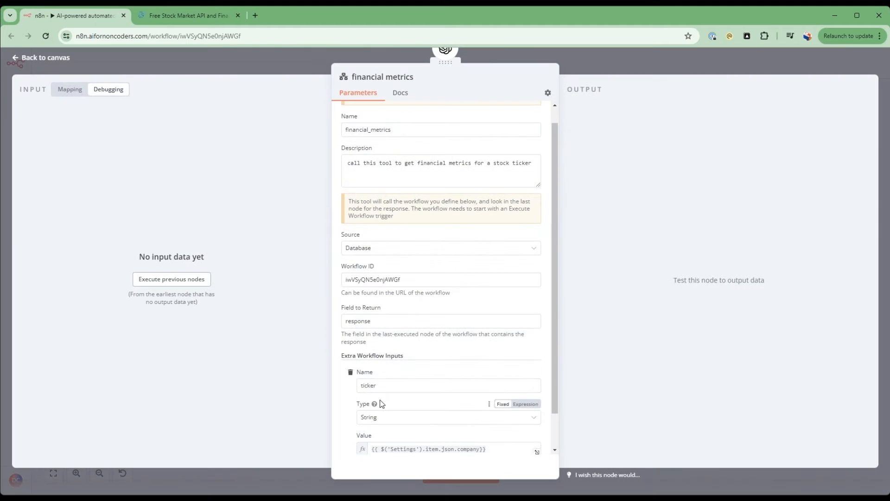
scroll(381, 403, "down", 1)
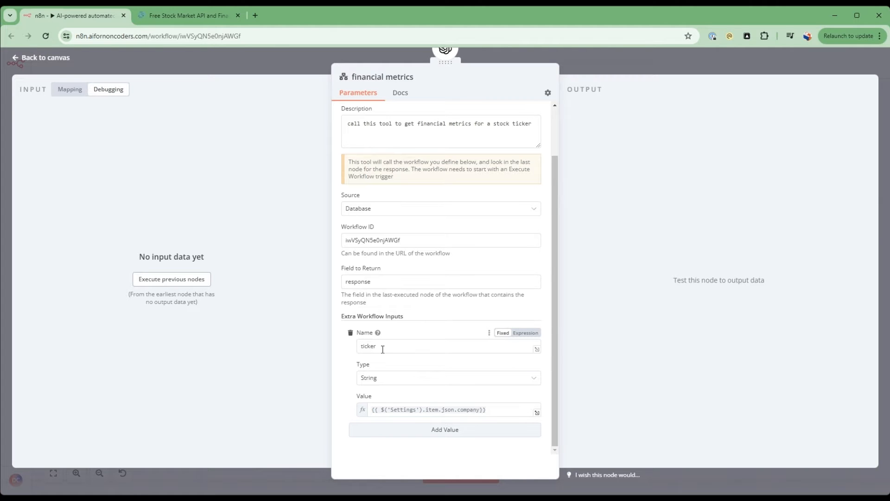
left_click(58, 62)
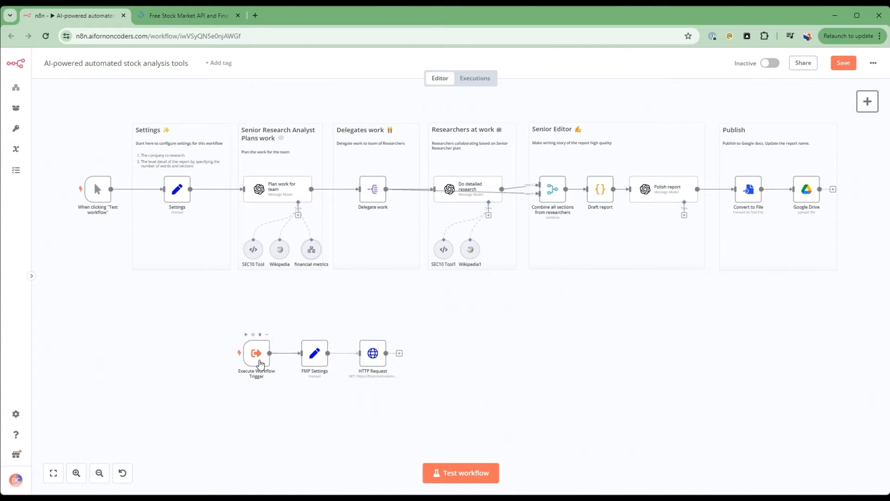
double_click(260, 363)
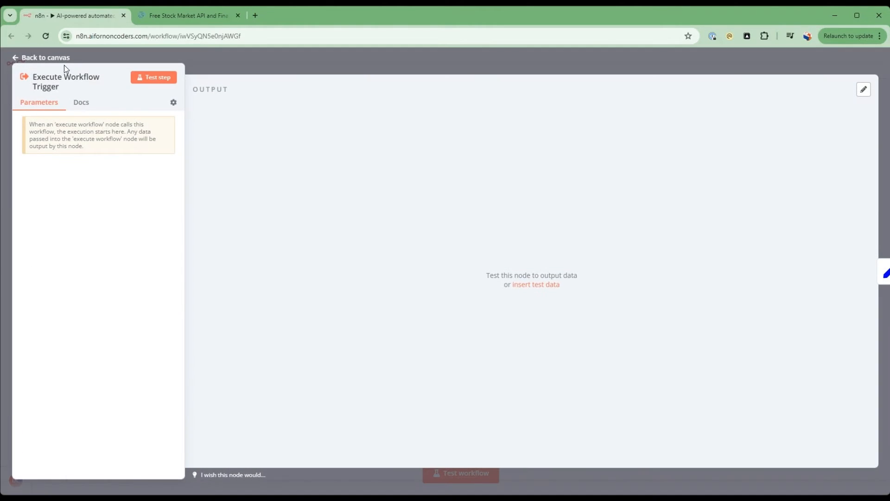
left_click(57, 60)
double_click(377, 364)
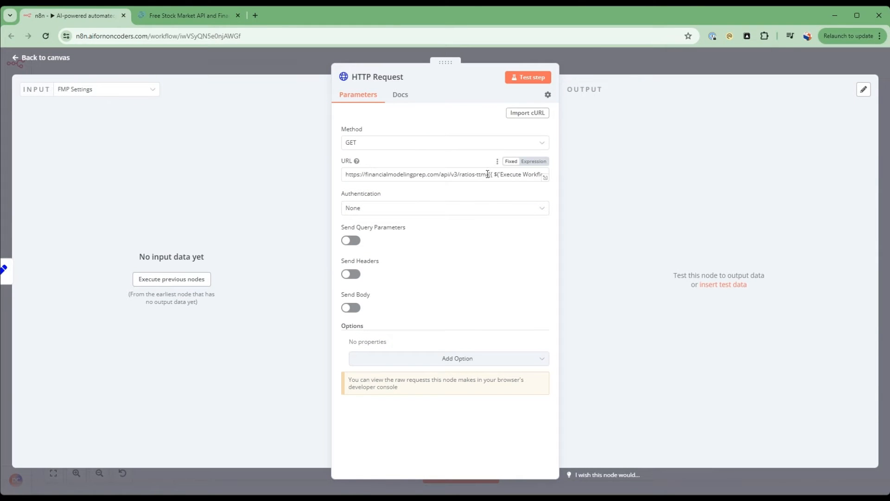
left_click_drag(489, 174, 555, 178)
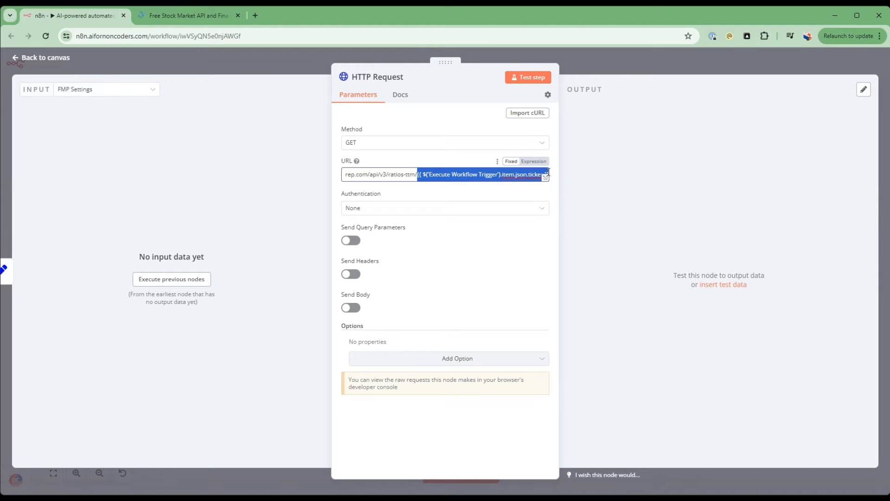
left_click(518, 167)
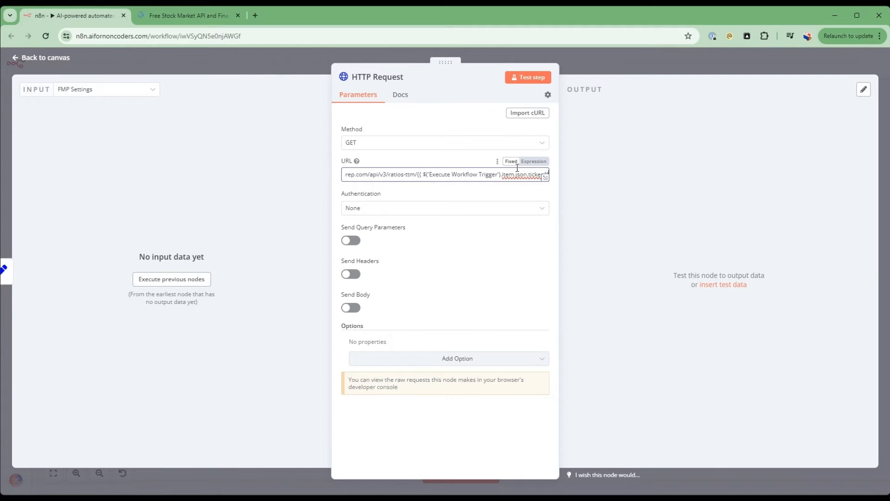
Check in the API docs how the Cashflow Growth endpoint writes its query parameters after the ticker.
left_click(193, 15)
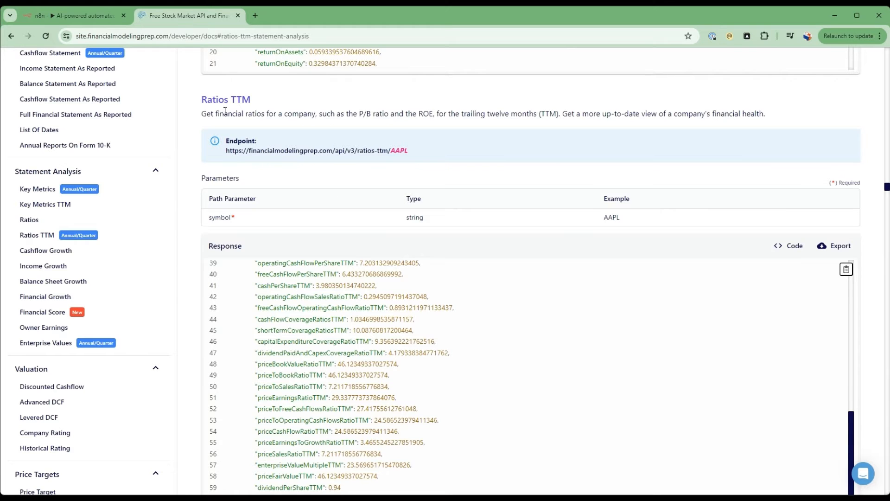
scroll(225, 111, "down", 6)
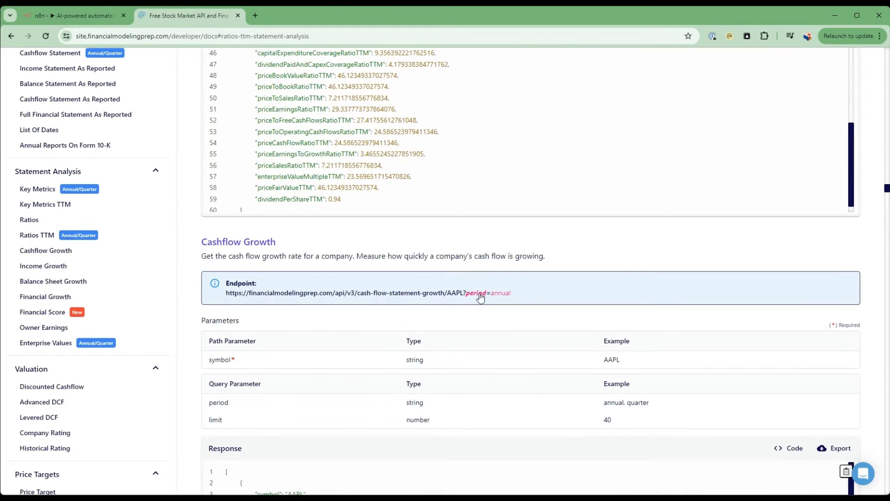
scroll(267, 309, "down", 2)
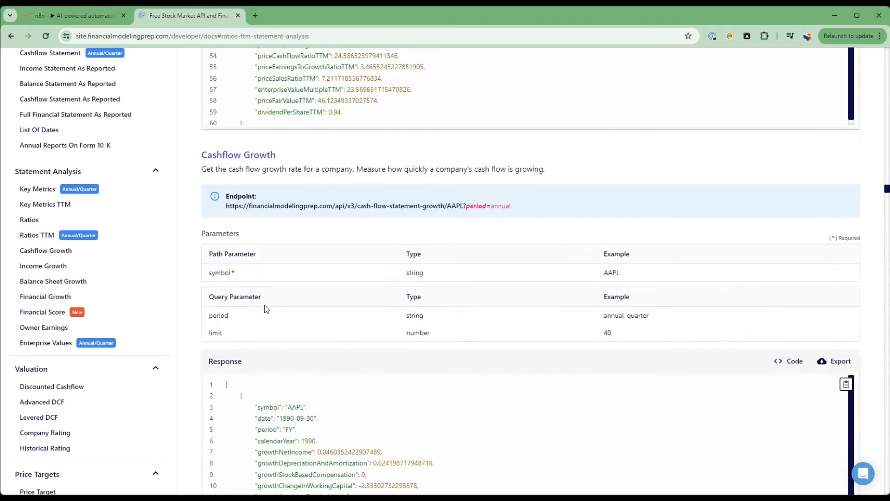
scroll(267, 310, "down", 7)
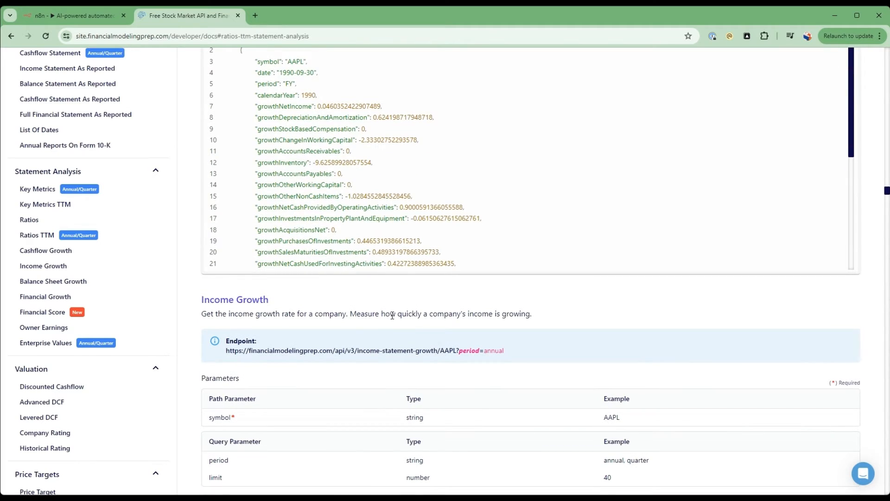
scroll(392, 315, "up", 6)
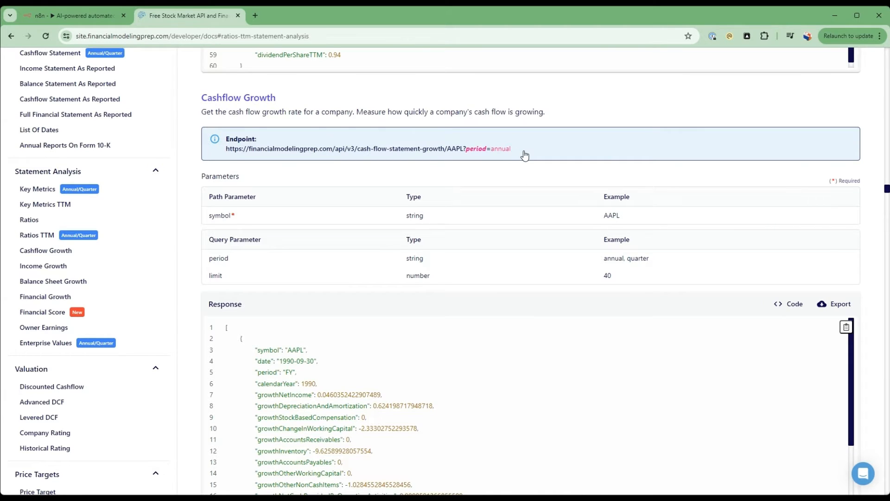
left_click(507, 149)
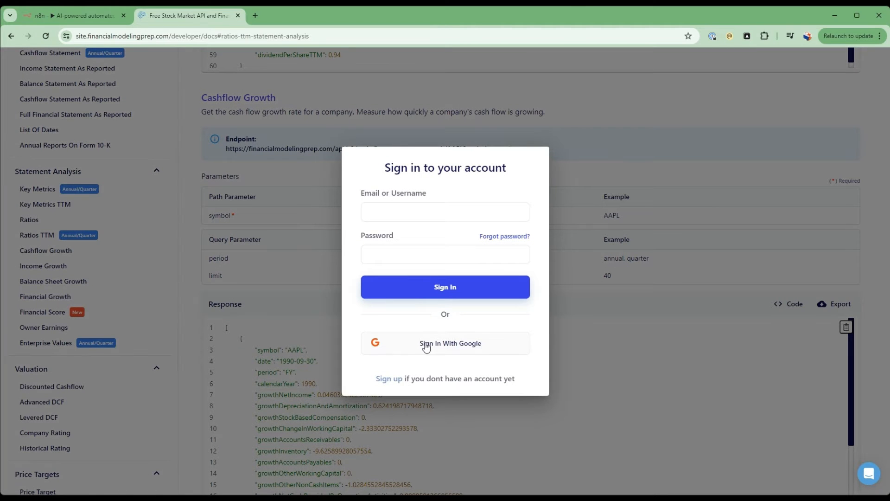
left_click(294, 229)
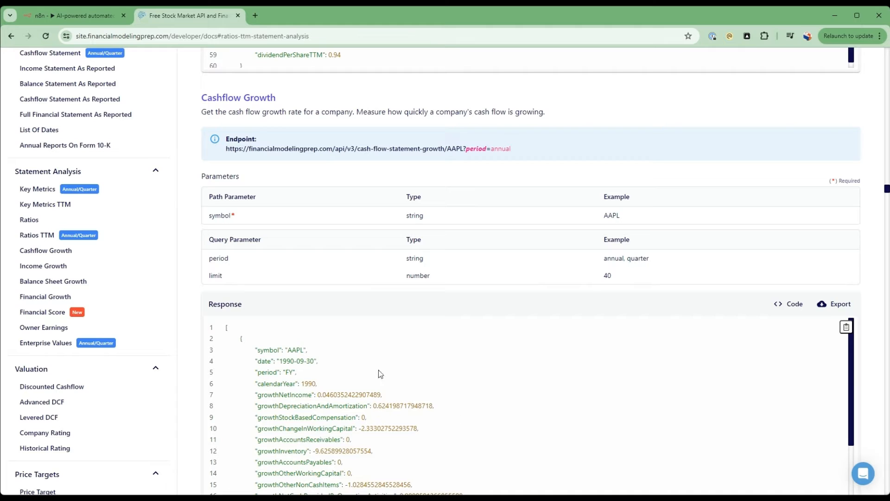
Append &?apikey={{ $json.API_KEY }} after the ticker expression in the HTTP Request URL.
left_click(51, 13)
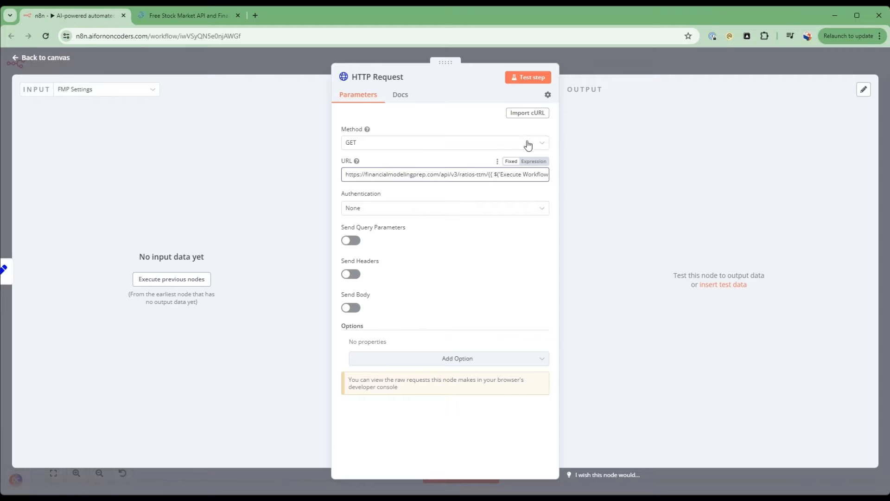
left_click(529, 175)
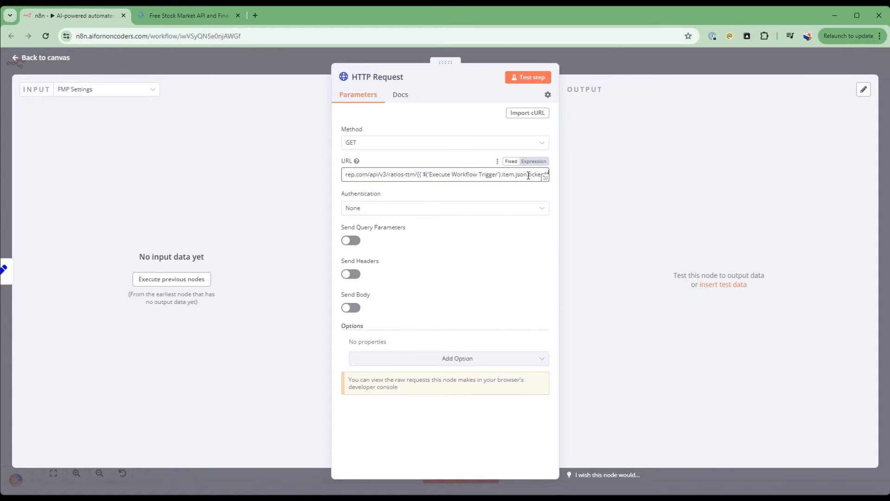
type("&")
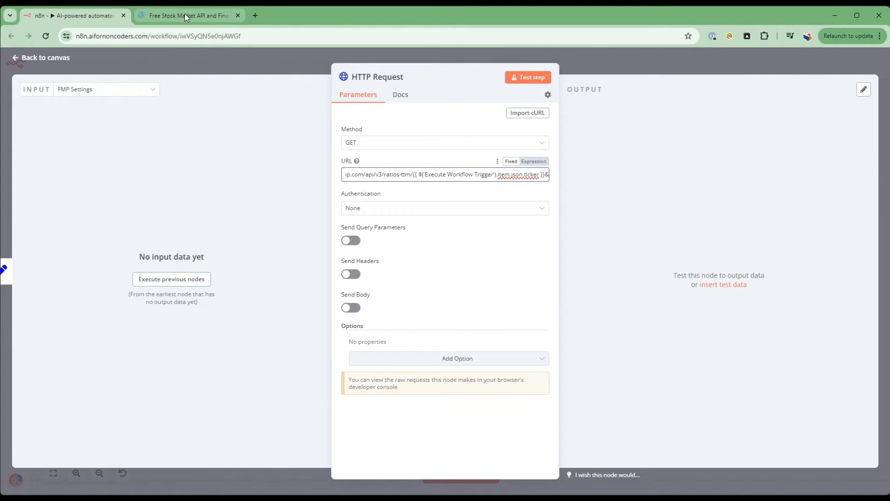
left_click(241, 175)
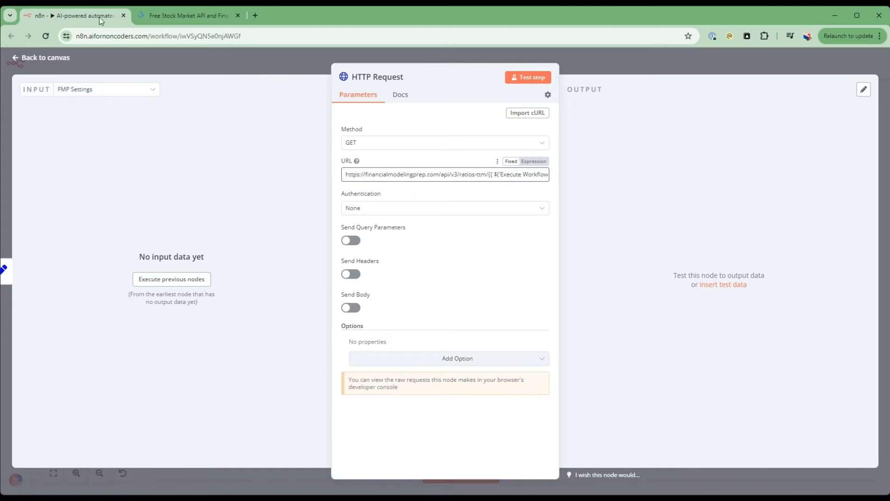
left_click(506, 175)
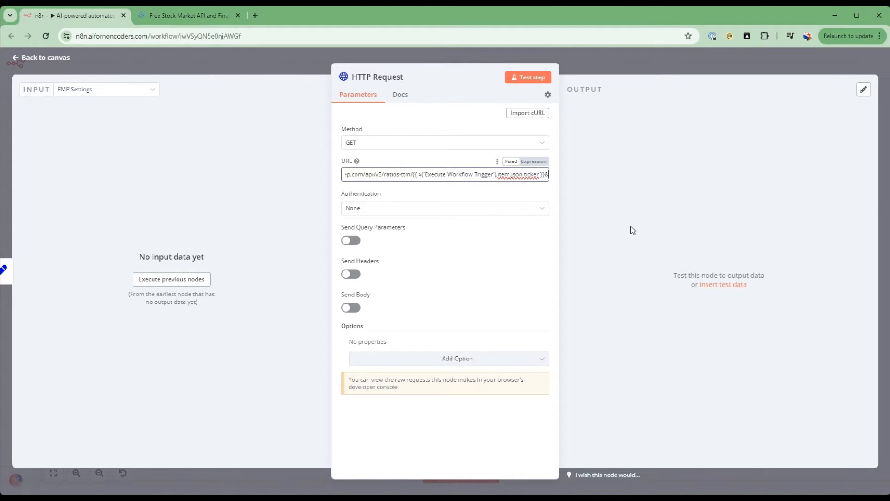
key("ctrl+v")
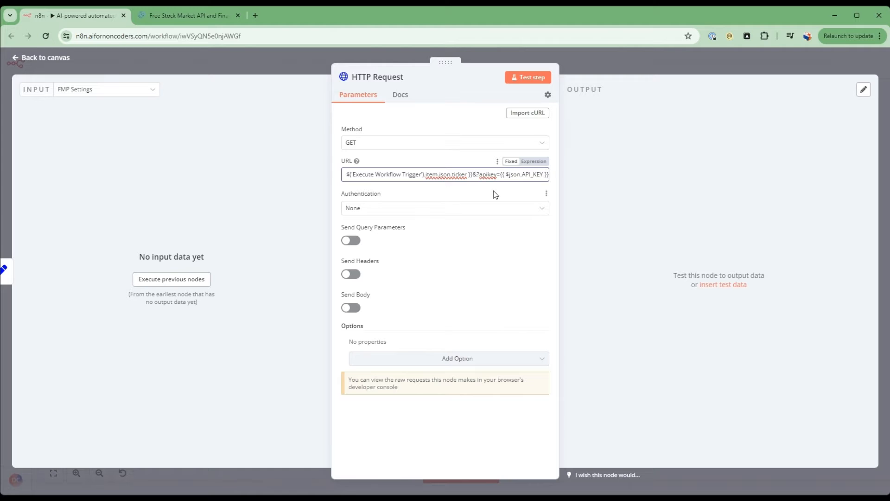
left_click(193, 16)
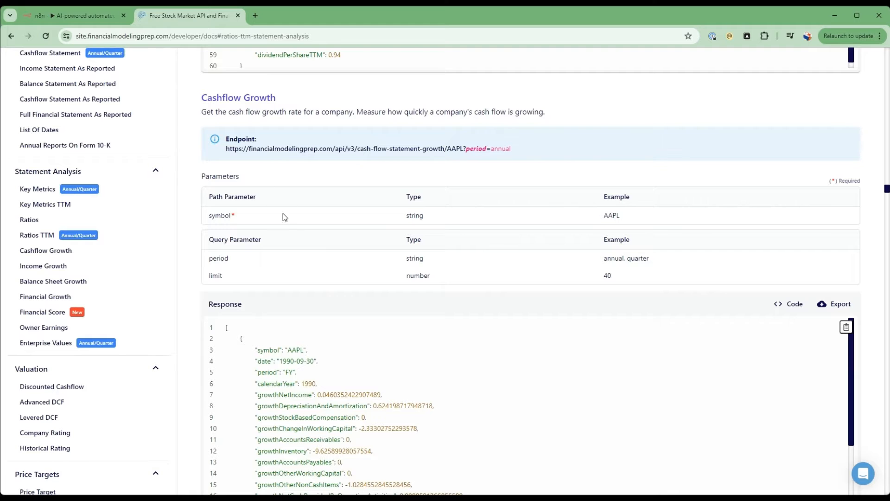
left_click(74, 17)
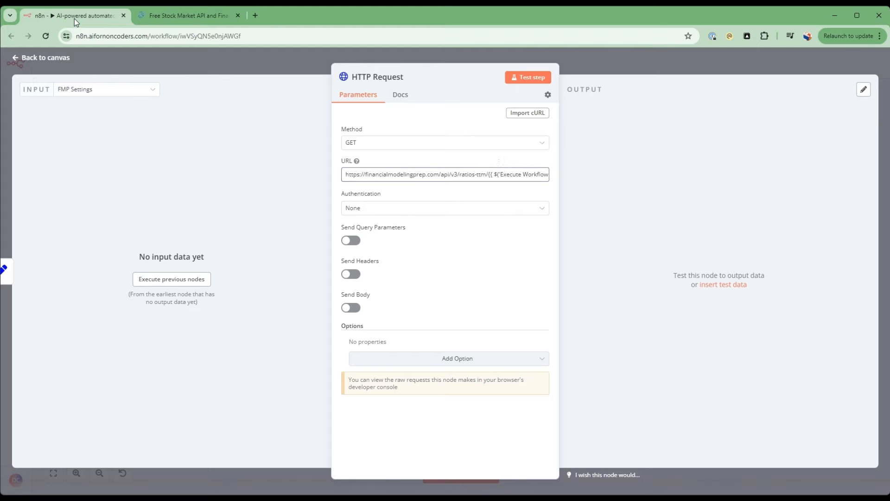
key("alt+Tab")
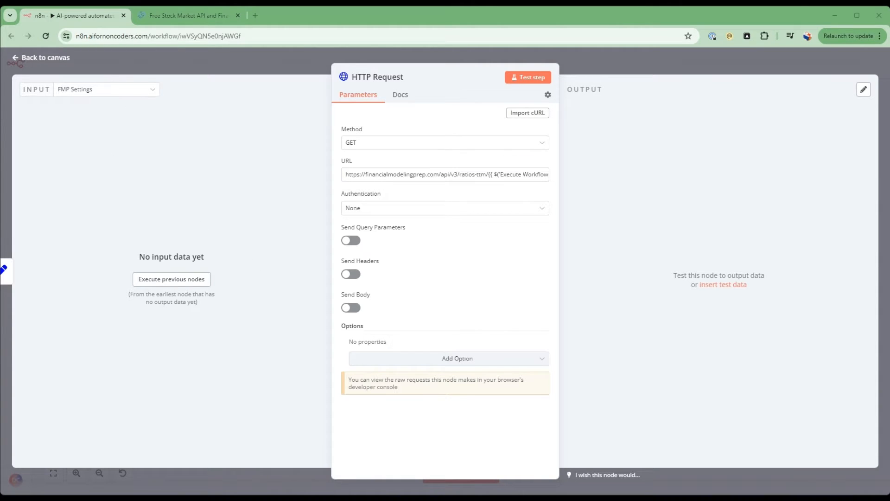
left_click(99, 15)
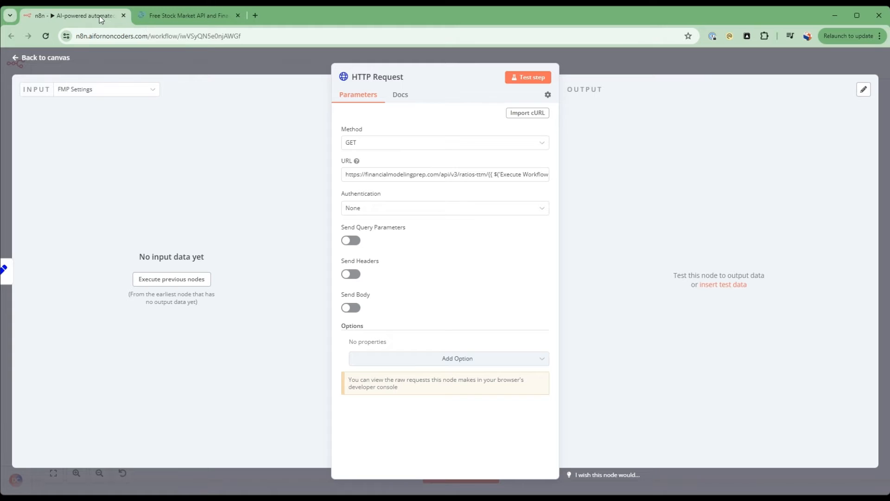
Return to the canvas and add an Edit Fields (Set) node after the HTTP Request node.
left_click(51, 58)
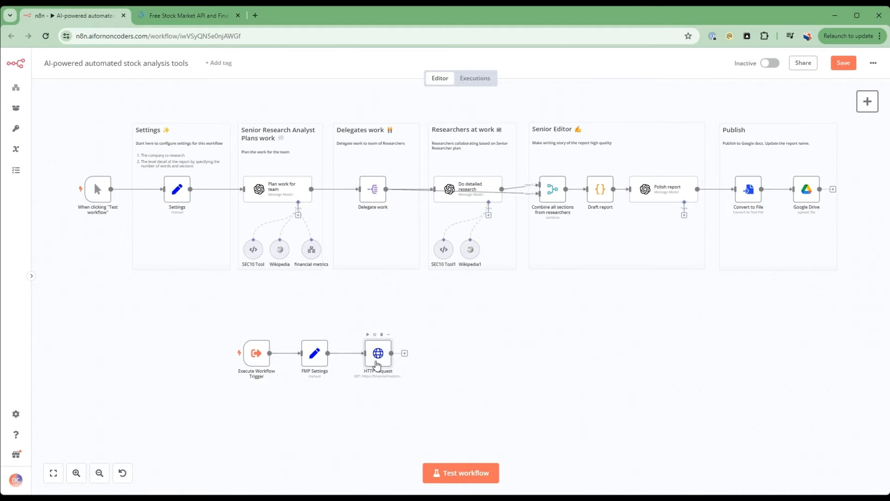
left_click_drag(377, 365, 368, 365)
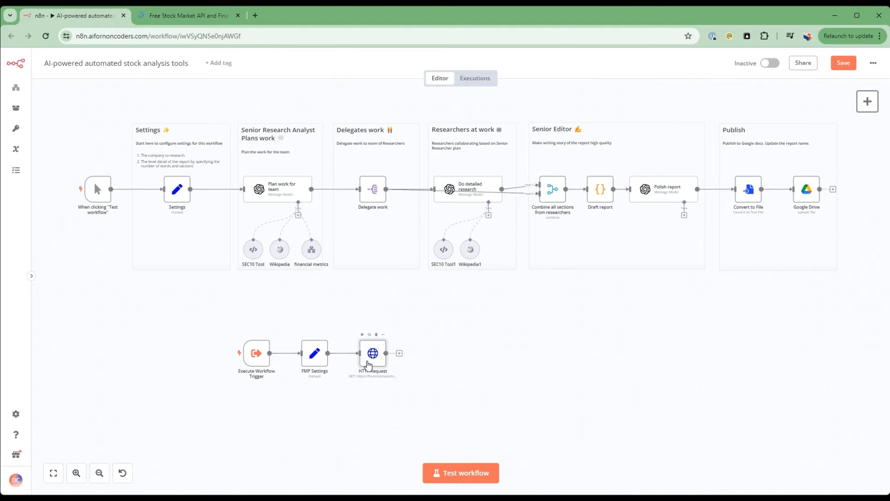
left_click(399, 354)
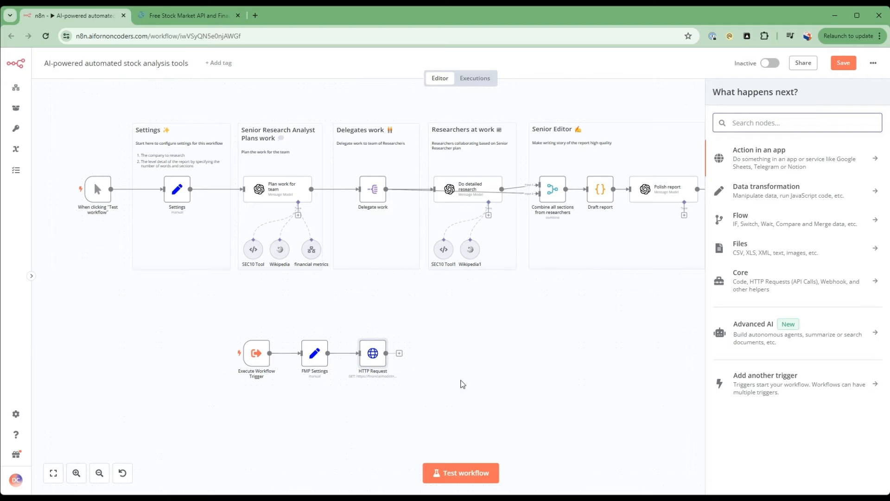
type("e")
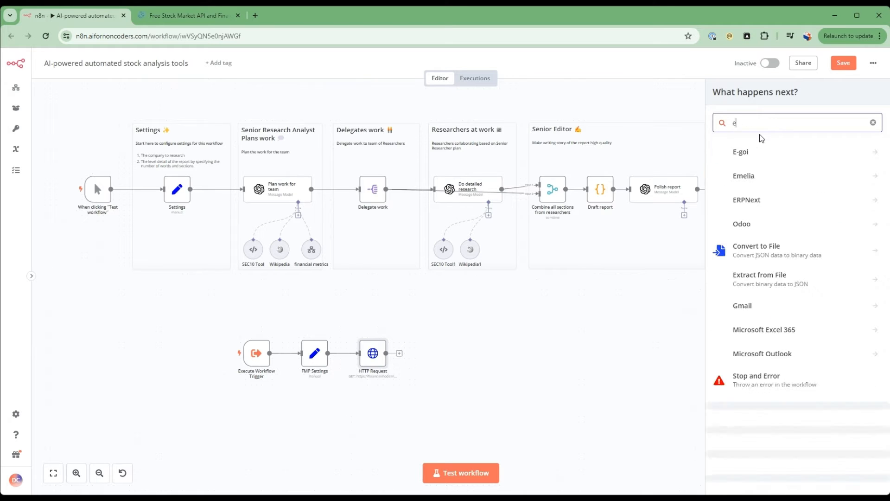
key("BackSpace")
type("edit")
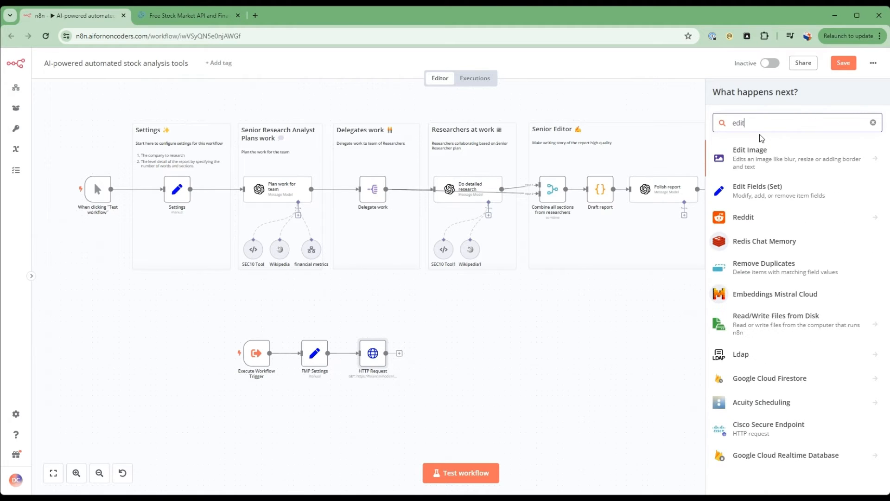
left_click(765, 188)
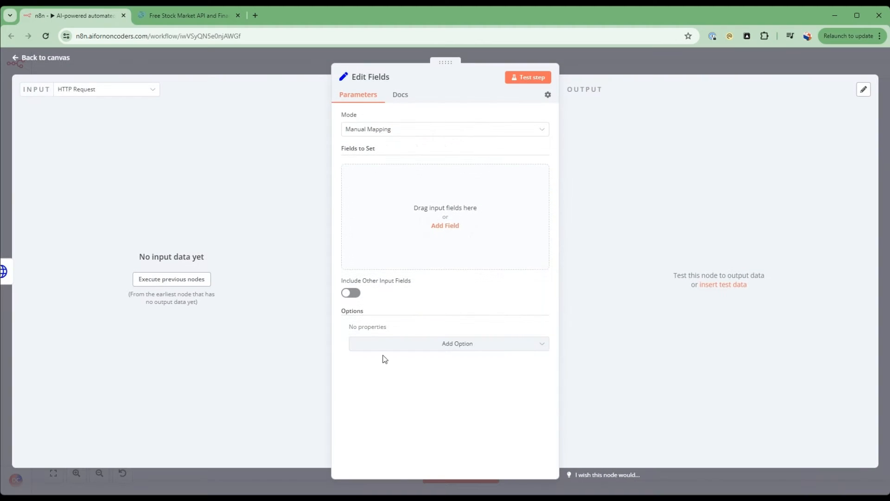
Add a string field named response to the Edit Fields node with the value {{ $json.toJsonString() }}.
left_click(443, 225)
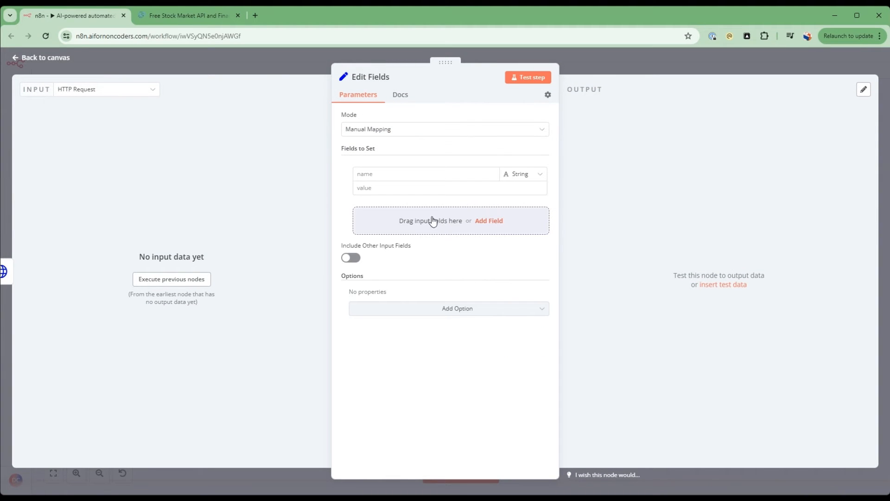
left_click(420, 174)
type("response")
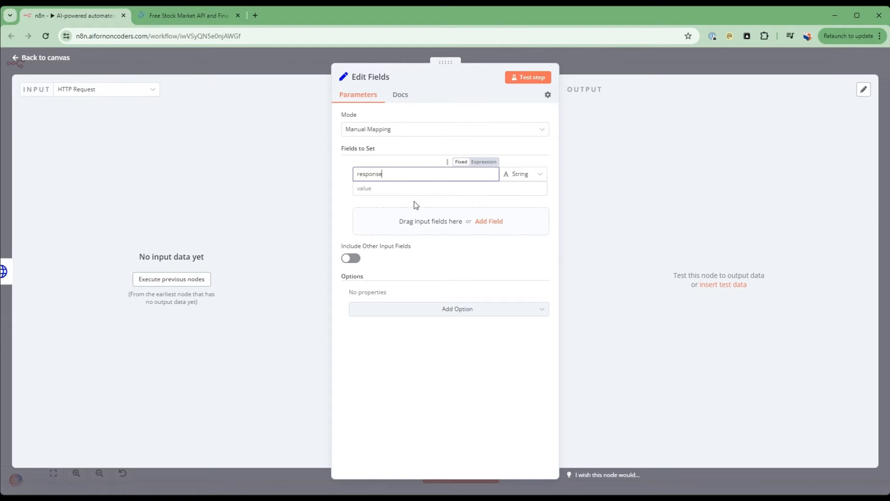
left_click(411, 190)
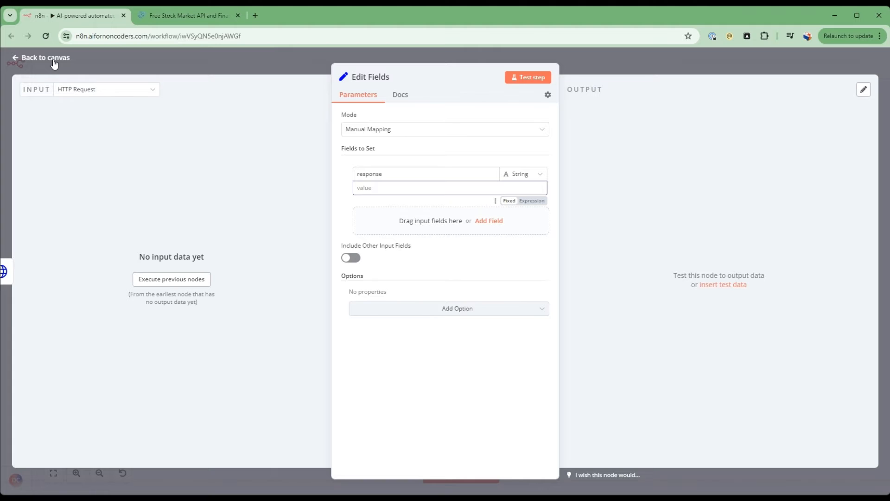
key("alt+Tab")
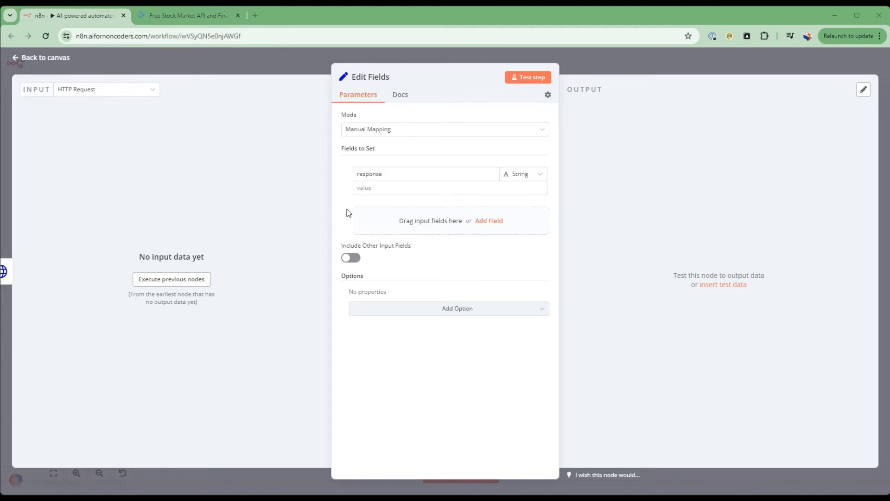
key("alt+Tab")
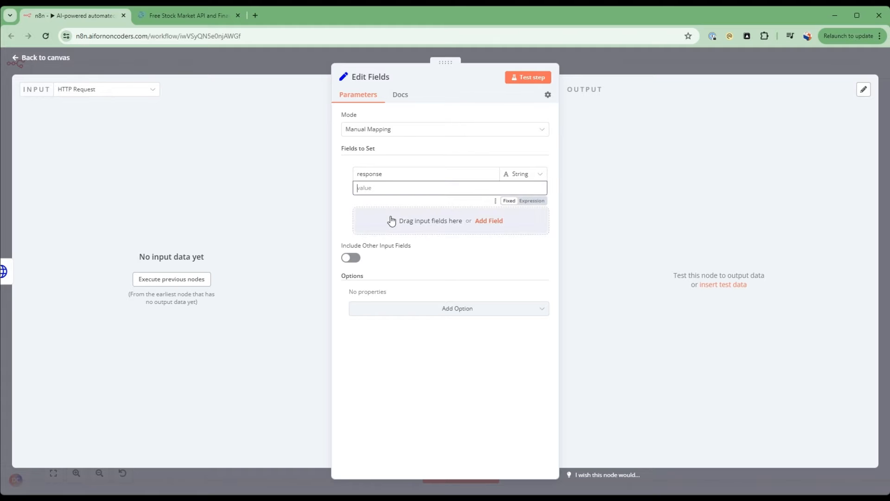
type("{{ $json.toJsonString() }}")
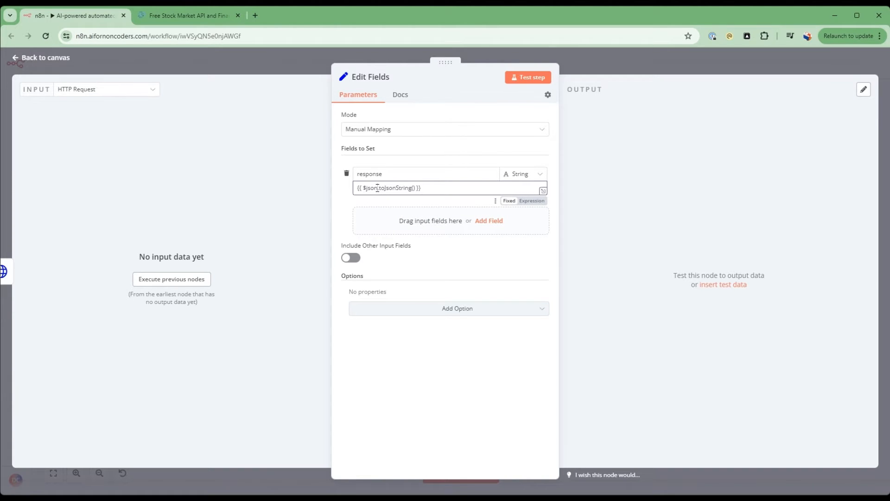
Examine how the response field's toJsonString expression relates to the JSON response shown for Cashflow Growth in the API docs.
left_click_drag(378, 188, 356, 186)
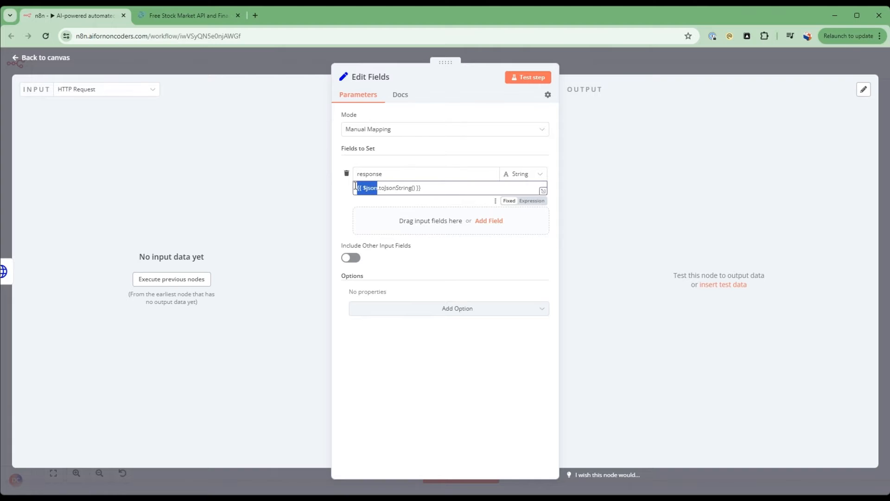
left_click(391, 189)
left_click_drag(379, 188, 397, 186)
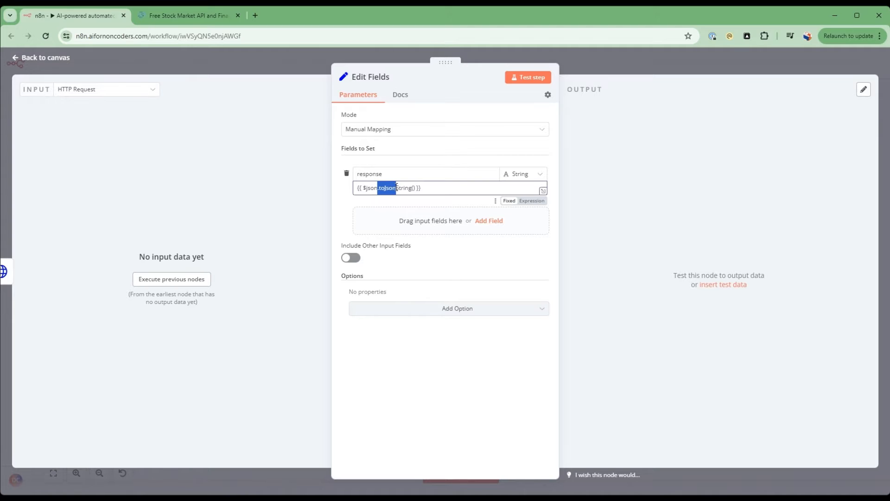
left_click(191, 17)
scroll(295, 384, "down", 3)
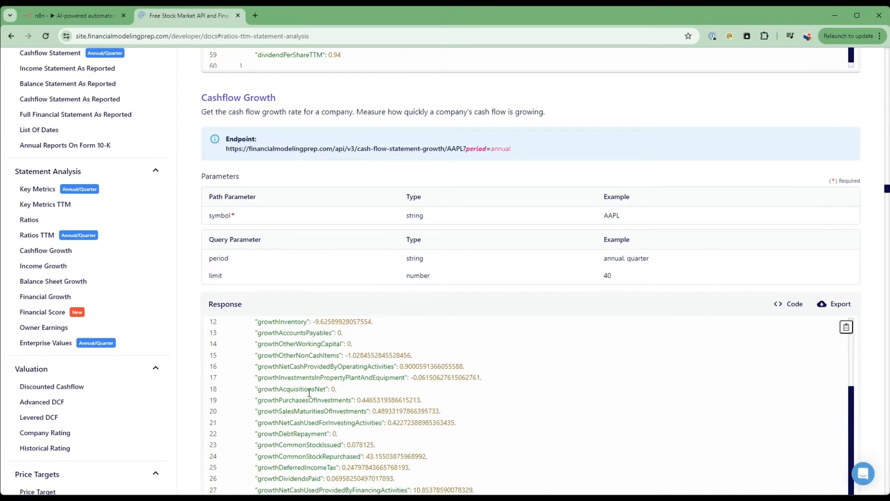
left_click_drag(249, 325, 297, 443)
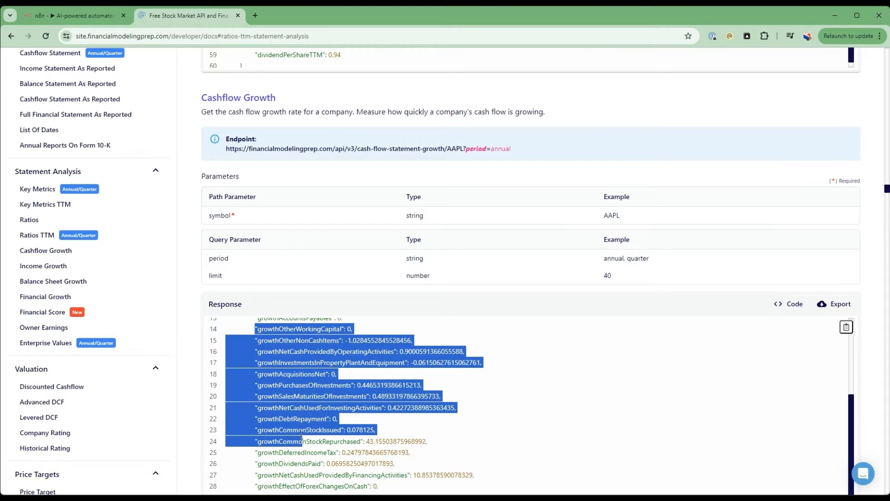
left_click(100, 17)
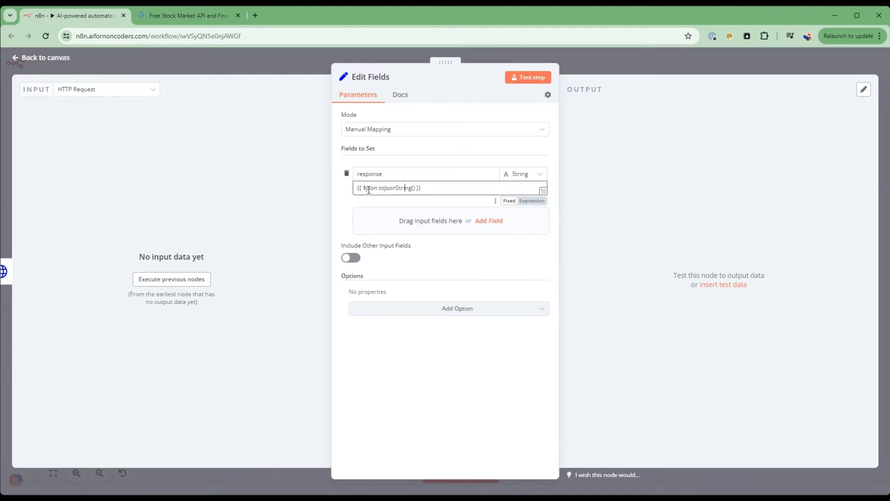
left_click(407, 189)
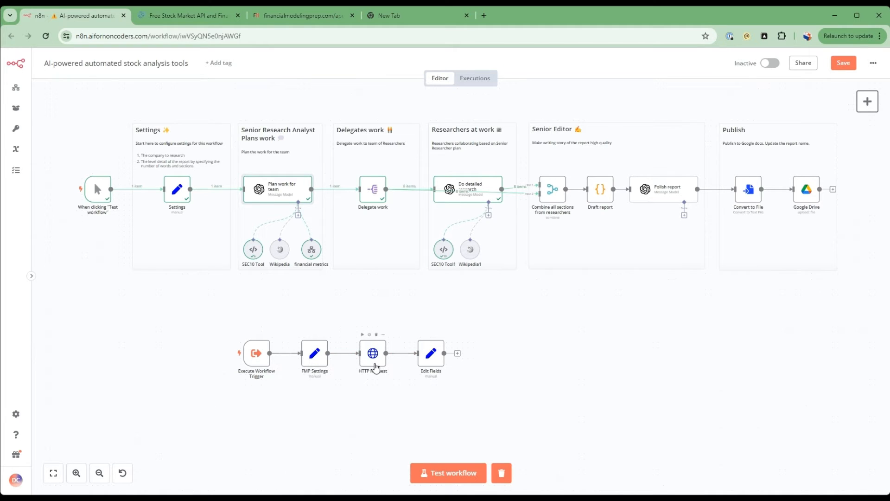
Check the Ratios TTM endpoint in the API docs and rename the Edit Fields node on the canvas as Response.
left_click(187, 15)
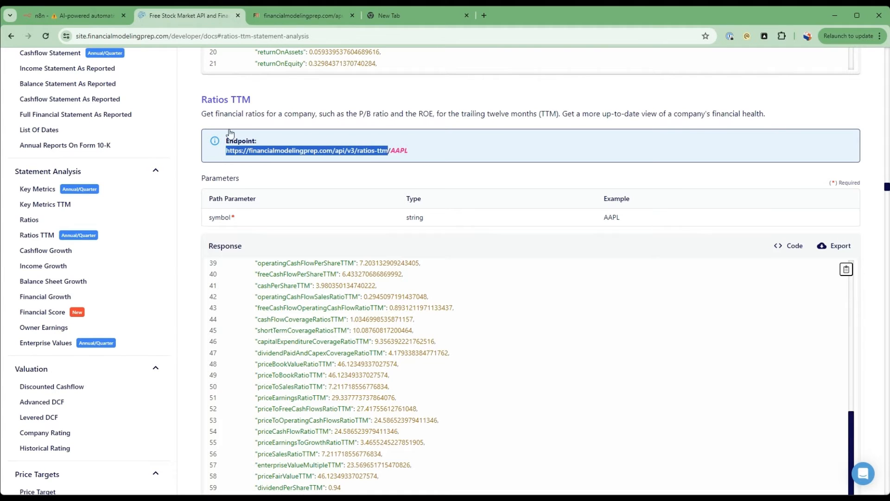
left_click(88, 15)
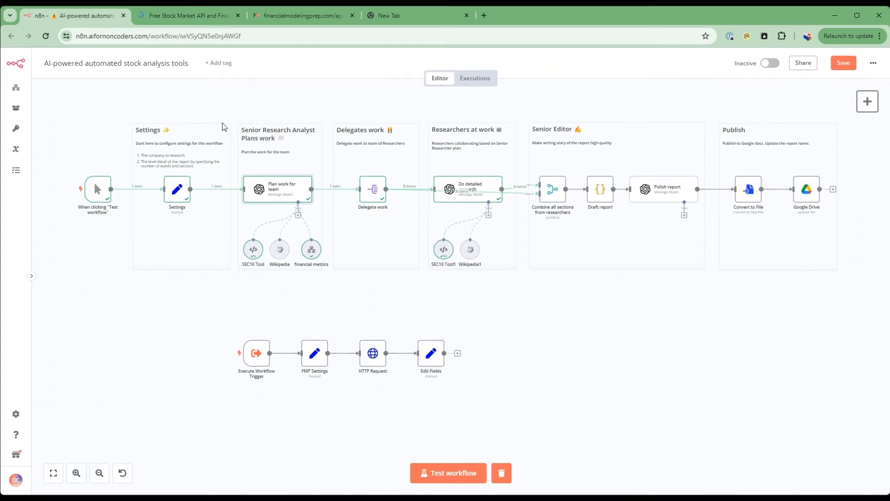
right_click(429, 354)
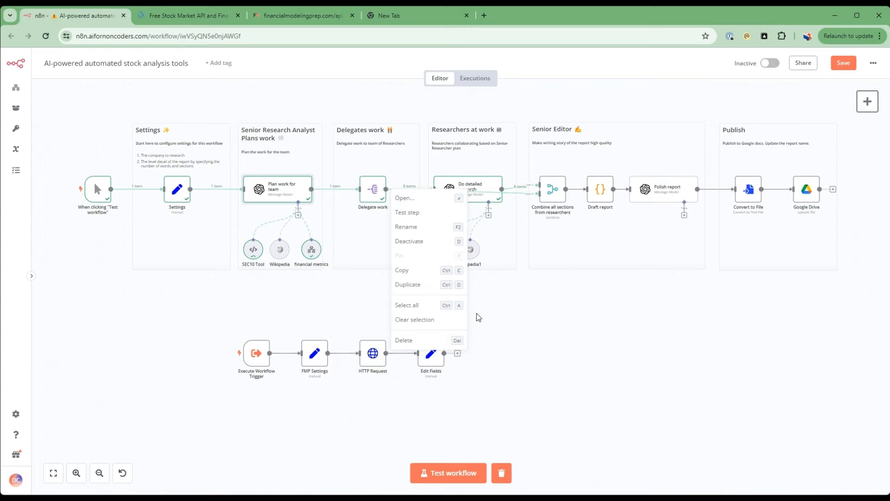
left_click(425, 227)
type("Response")
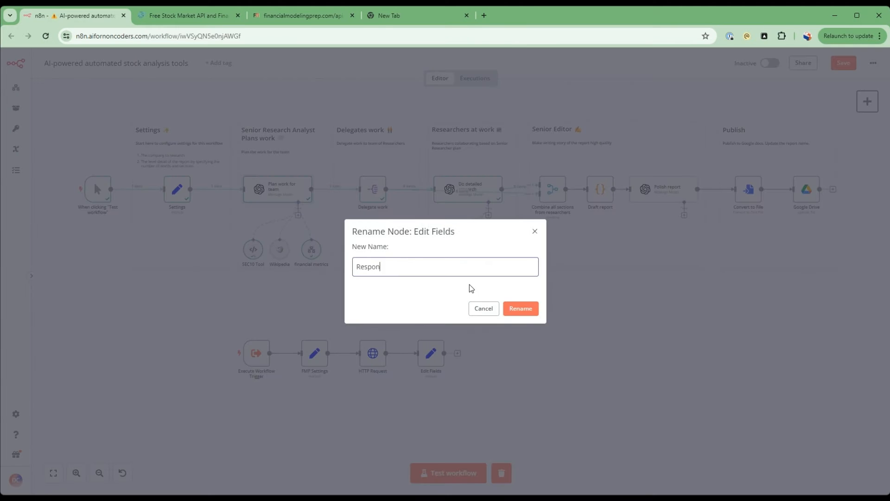
left_click(520, 309)
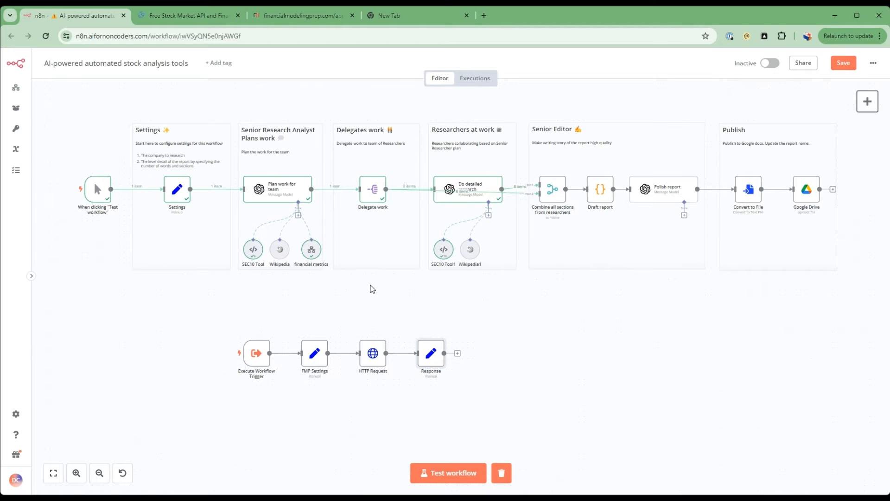
Add to the Plan work for team prompt, after the wikipedia line, "- Use financial metrics tool to get the most up-to-date metrics net Debt To EBITDA, roic, peRatio".
double_click(291, 193)
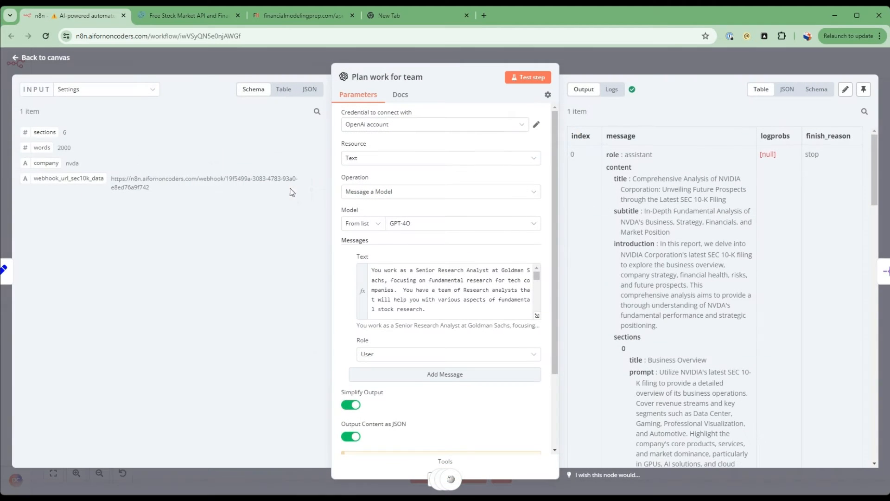
left_click(537, 318)
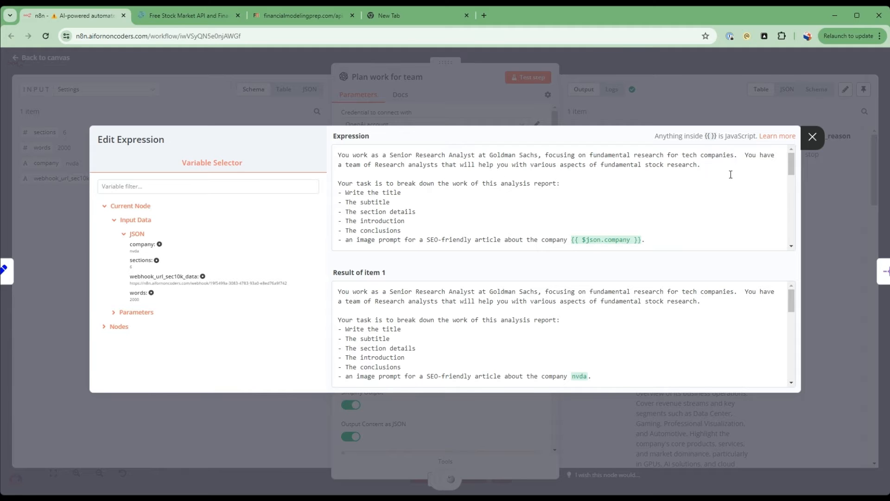
left_click_drag(795, 165, 794, 191)
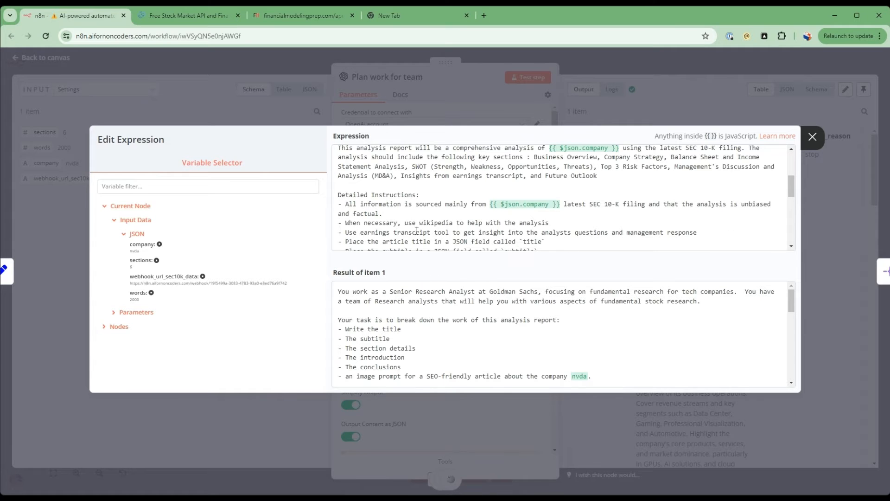
left_click_drag(439, 220, 434, 220)
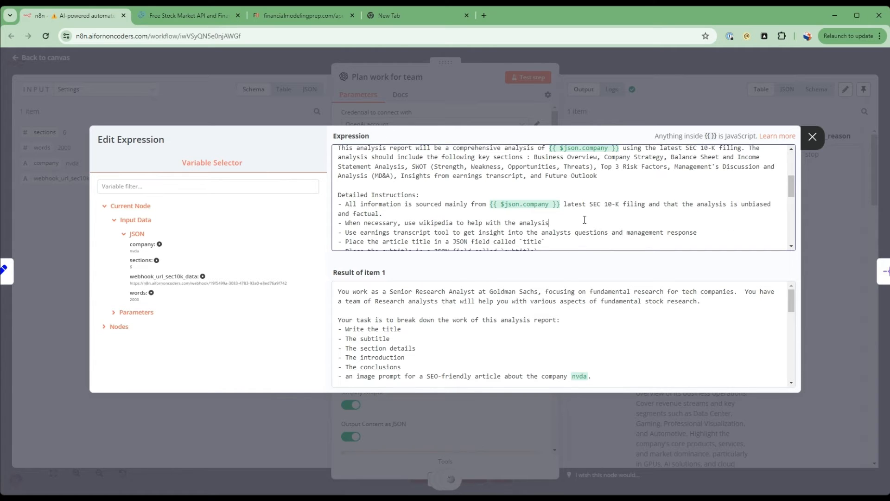
key("Return")
type("- Use financial metrics tool to get the most up-to-date metrics net Debt To EBITDA, roic, peRatio")
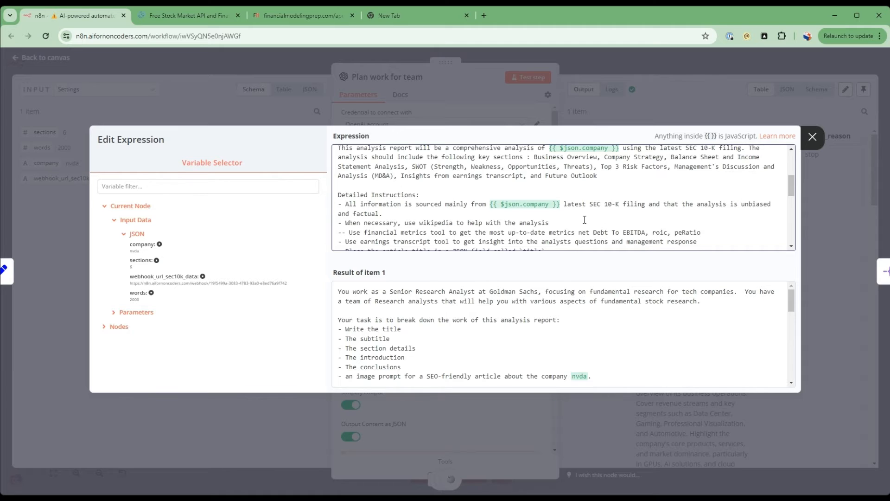
left_click(343, 232)
key("BackSpace")
Review the financial metrics instruction in the prompt against the Balance Sheet and Income Statement Analysis section it supports.
left_click_drag(346, 232, 698, 232)
left_click(649, 232)
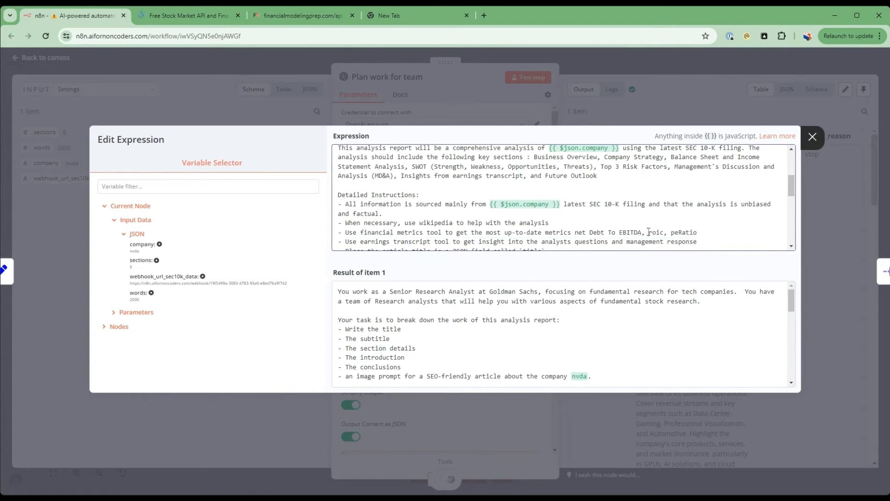
double_click(345, 234)
left_click(714, 233, "shift")
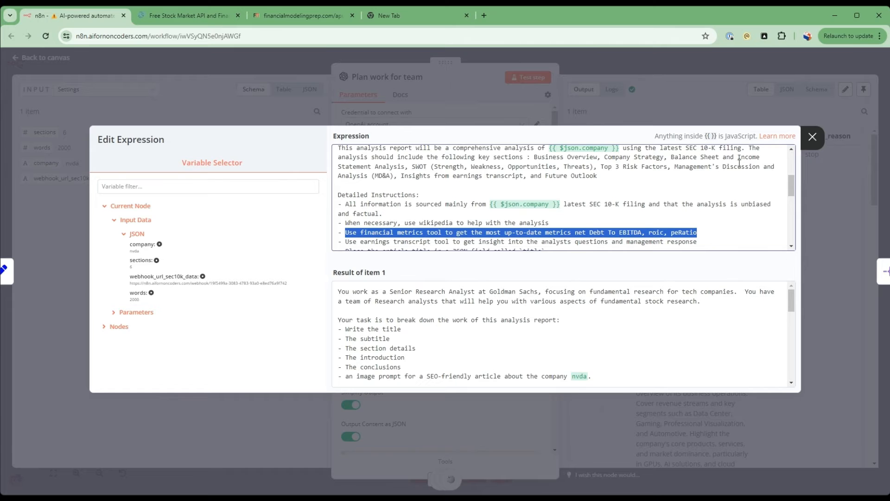
left_click_drag(667, 158, 406, 171)
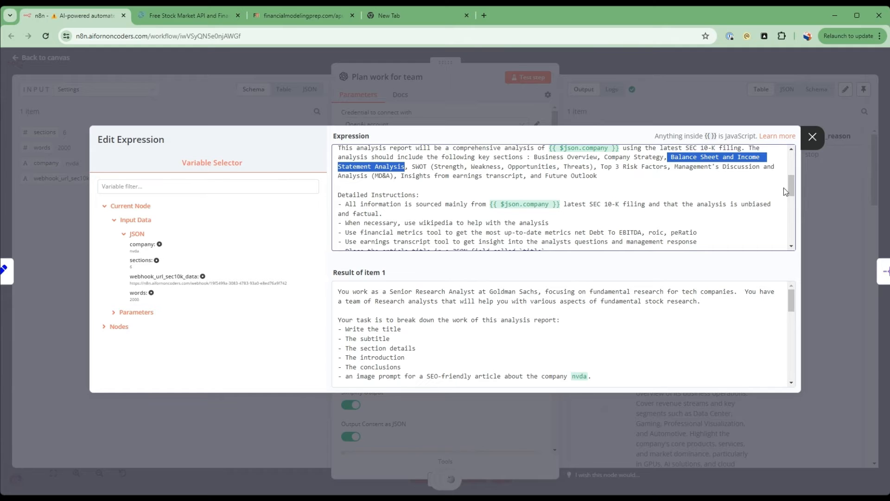
left_click_drag(790, 189, 789, 184)
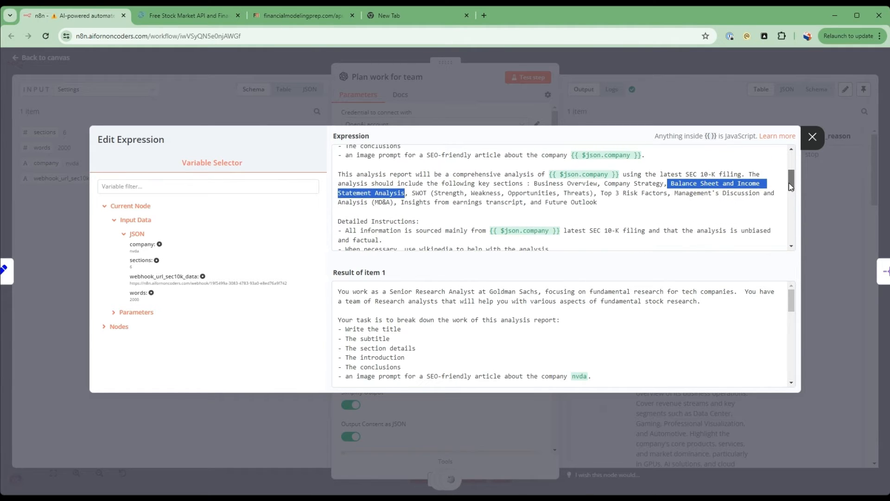
left_click_drag(668, 183, 405, 196)
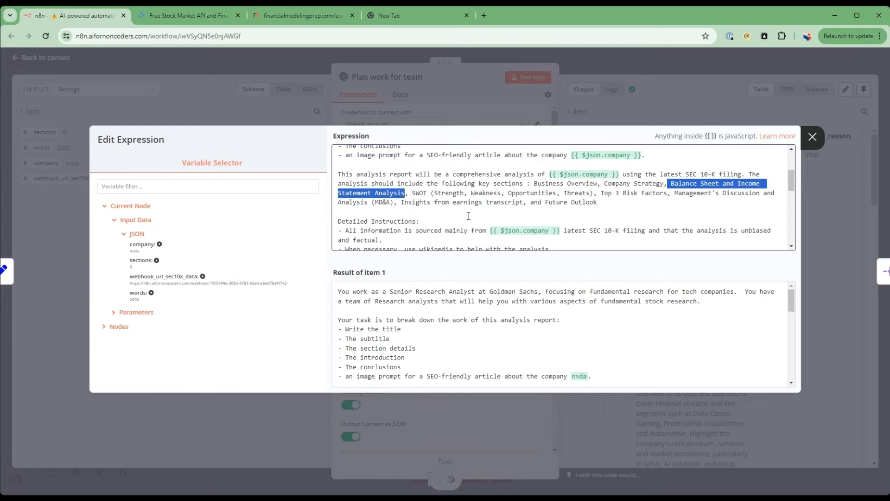
Leave the prompt editor for the canvas, then save and test the whole workflow.
left_click(223, 106)
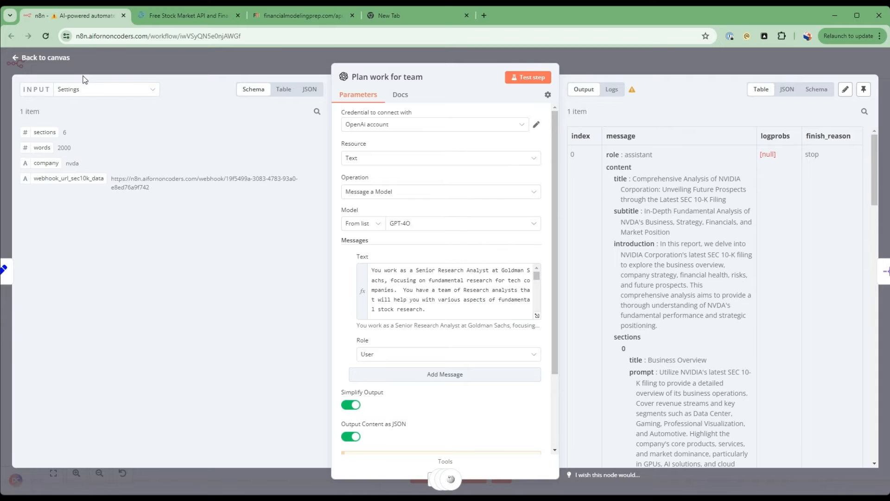
left_click(54, 60)
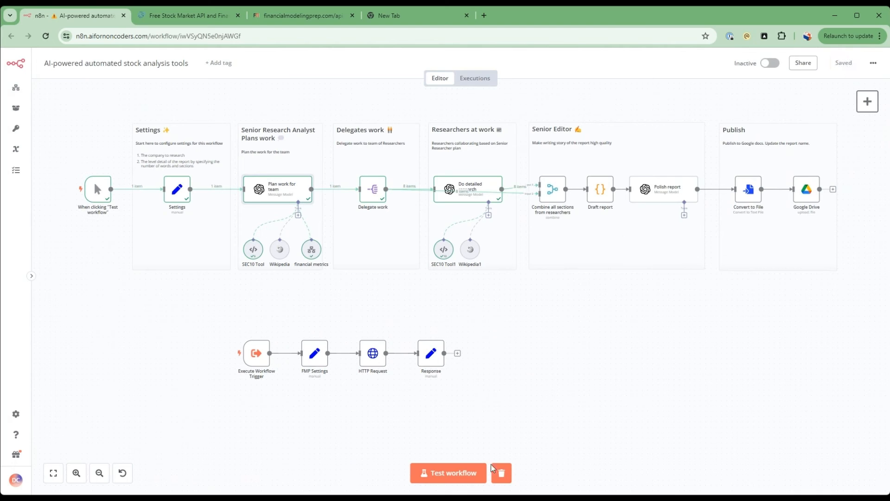
left_click(434, 474)
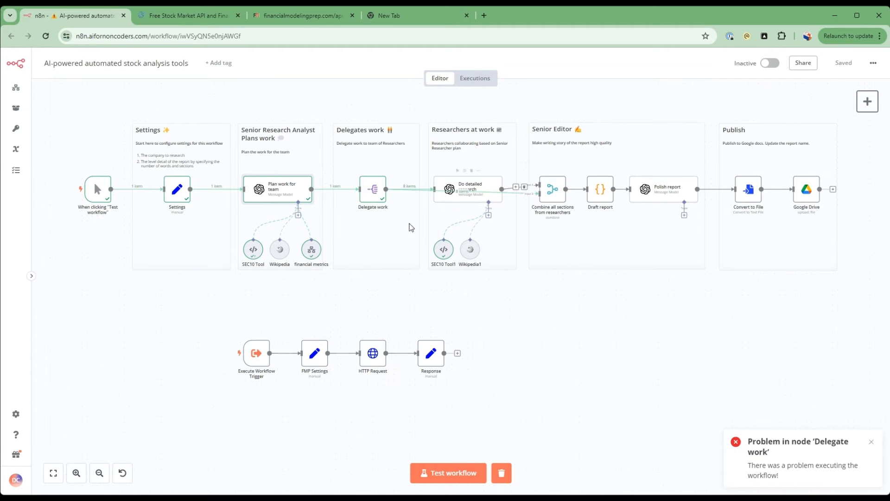
Duplicate the financial metrics tool and connect the copy as a tool of the Do detailed research node, beside Wikipedia1.
left_click(312, 255)
key("ctrl+c")
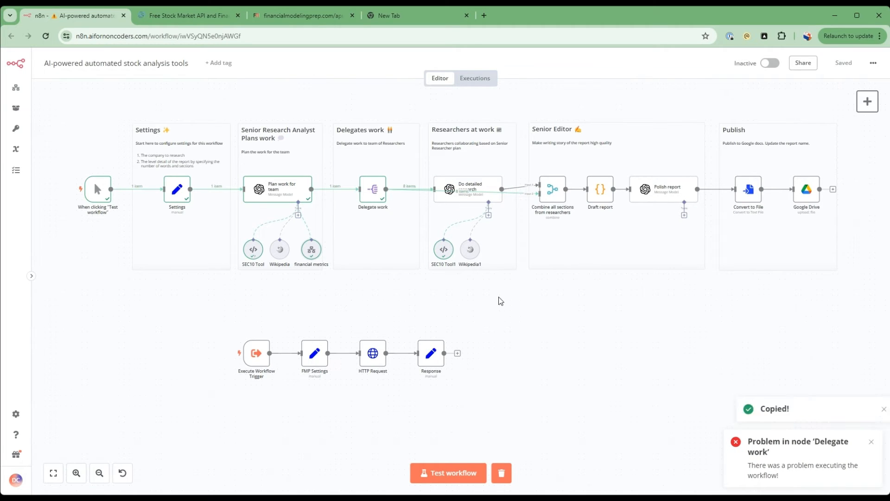
key("ctrl+v")
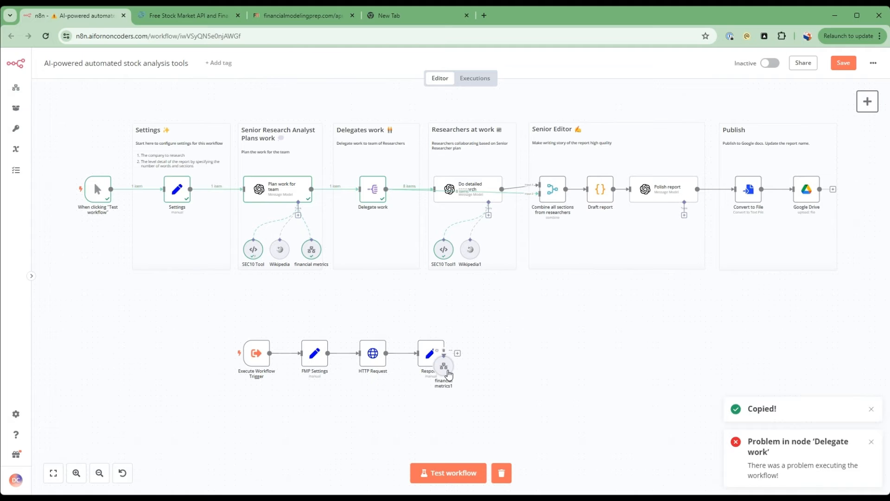
left_click_drag(448, 374, 504, 255)
left_click_drag(489, 215, 502, 244)
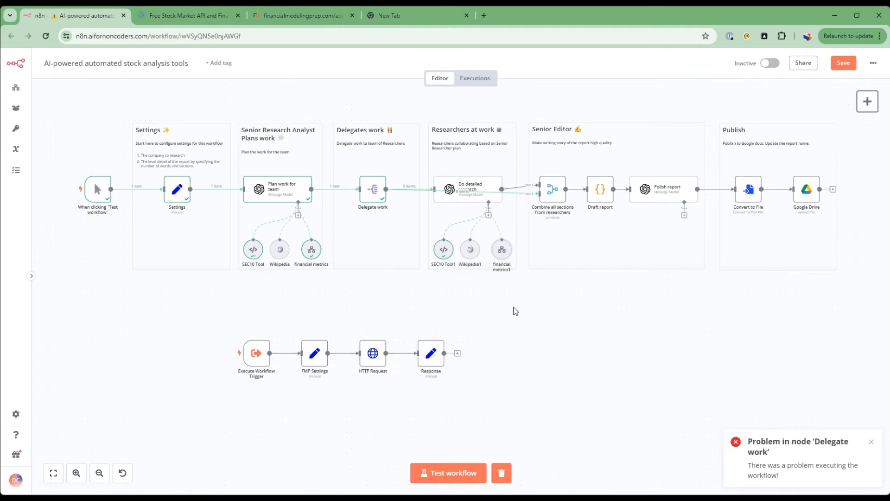
Review the Do detailed research prompt's instruction on using the financial metrics tool for analysis that requires financial ratios.
double_click(487, 186)
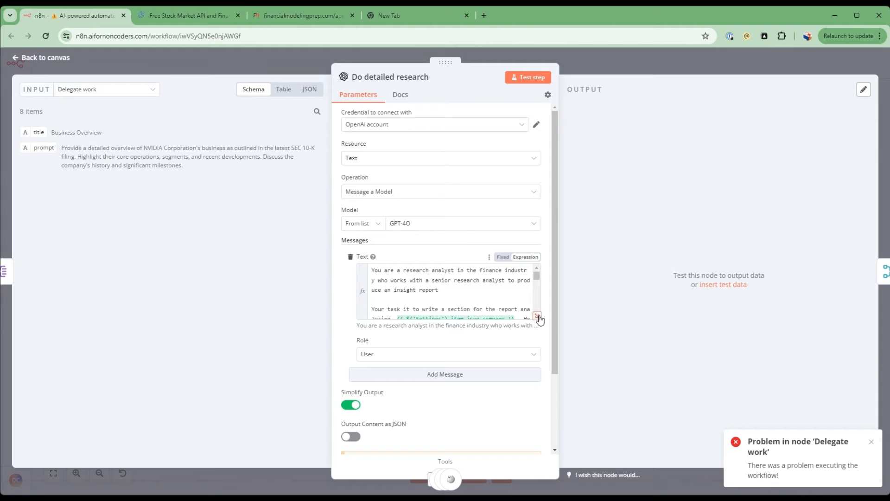
left_click(537, 317)
scroll(539, 208, "down", 5)
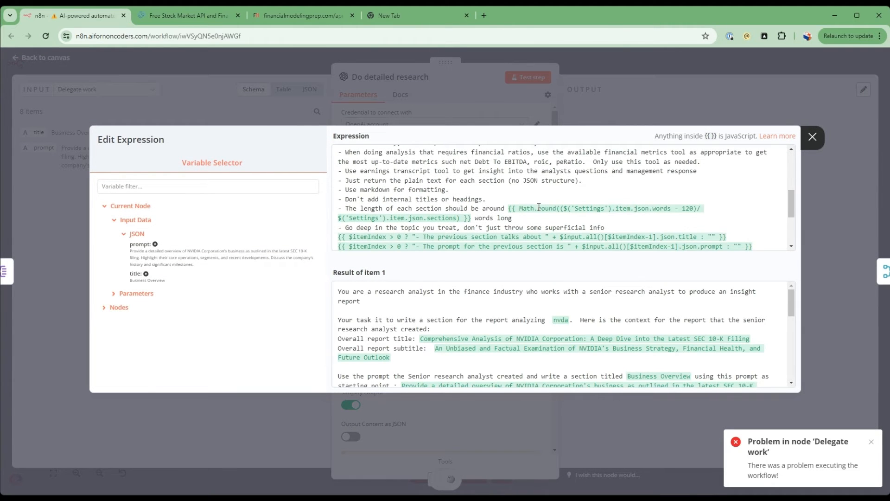
left_click(408, 162)
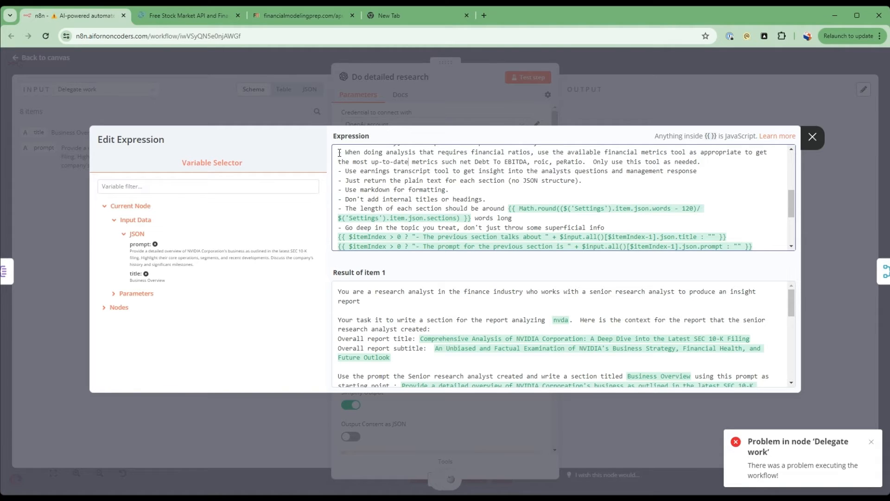
left_click_drag(340, 152, 635, 167)
left_click(636, 158)
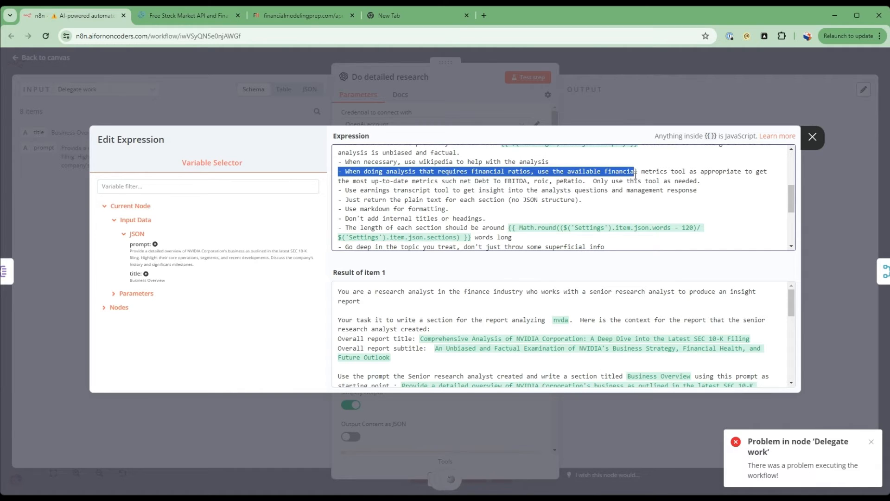
Finish reviewing the financial metrics tool instruction in the Do detailed research prompt, return to the canvas and save the workflow.
left_click_drag(706, 177, 339, 171)
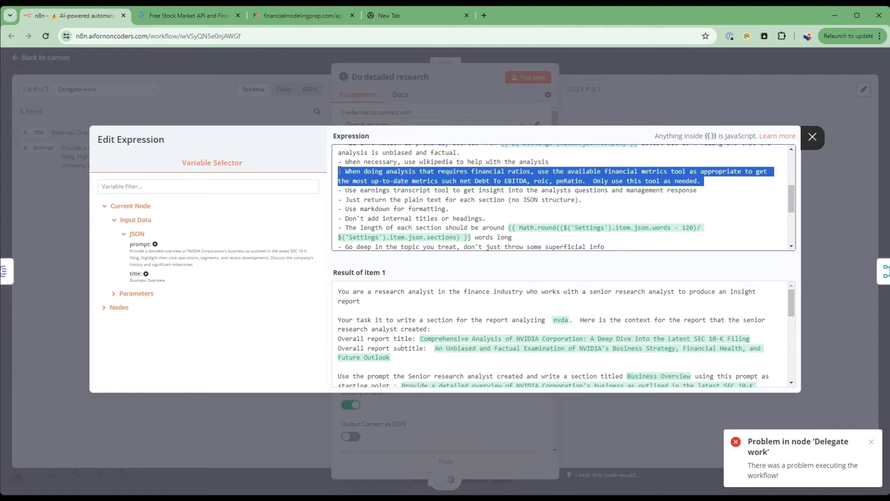
left_click(113, 104)
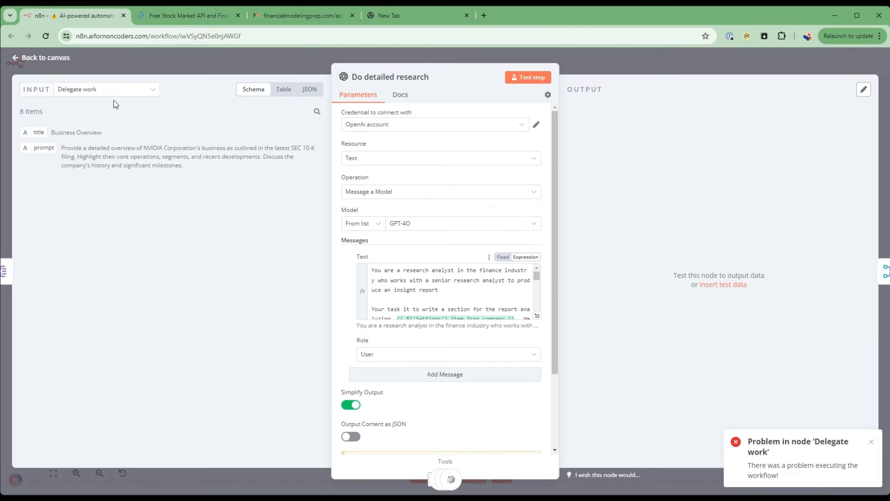
left_click(49, 58)
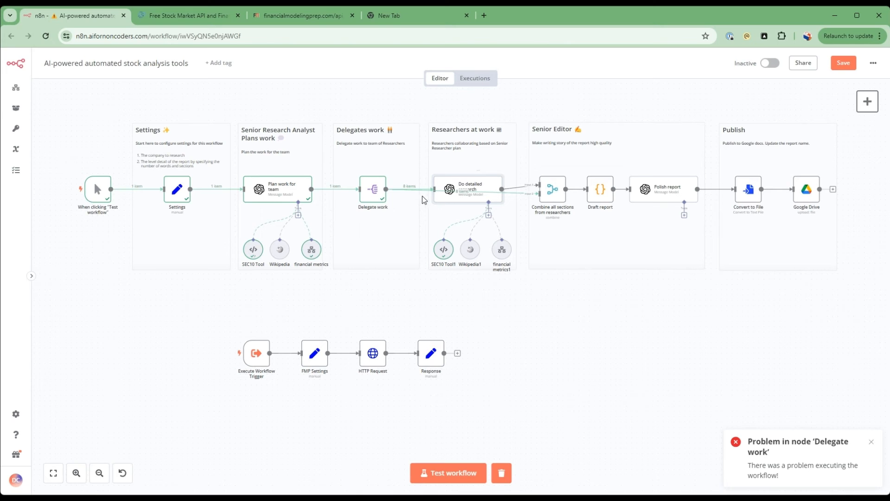
left_click(845, 63)
left_click(457, 171)
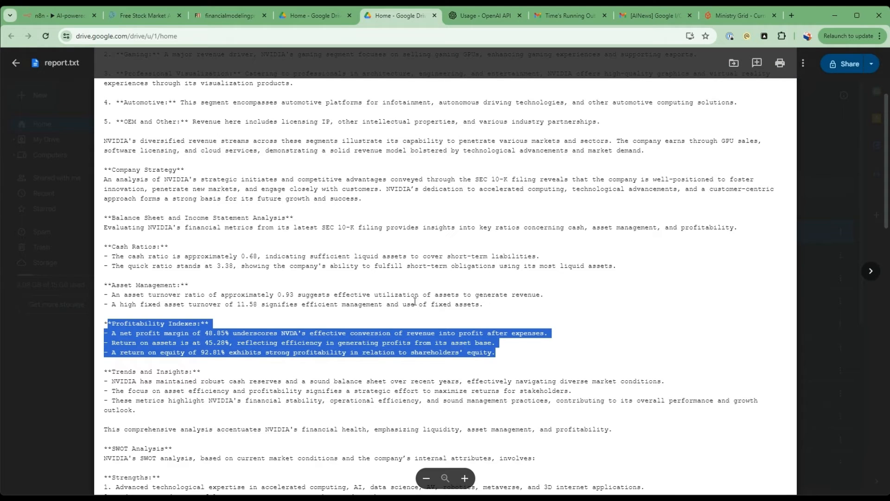
Switch to report.txt in Google Drive and examine the Cash Ratios, Asset Management and Profitability Indexes under the Balance Sheet and Income Statement Analysis.
left_click(415, 301)
scroll(416, 301, "up", 3)
scroll(409, 307, "down", 3)
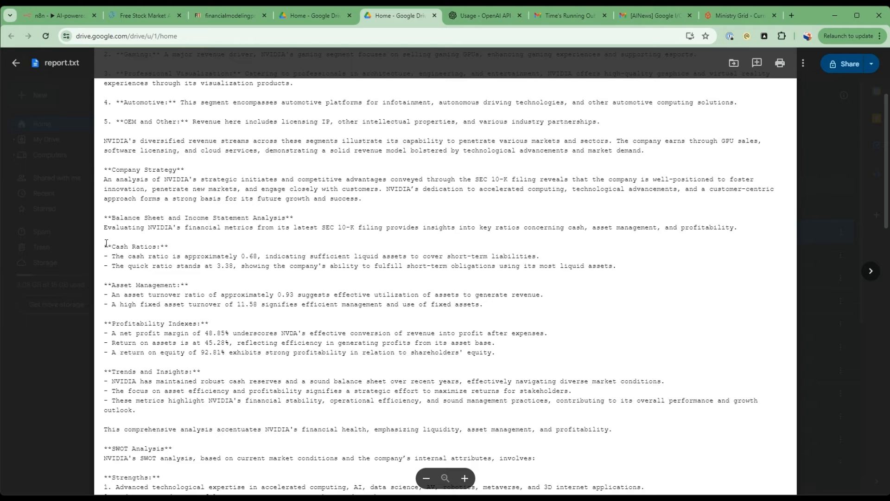
left_click_drag(106, 243, 622, 268)
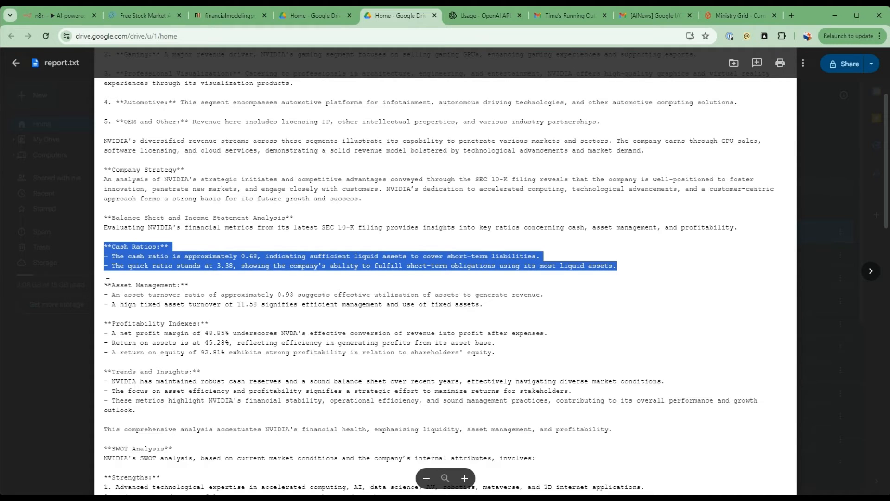
left_click_drag(108, 282, 583, 306)
left_click_drag(107, 323, 225, 349)
left_click(207, 337)
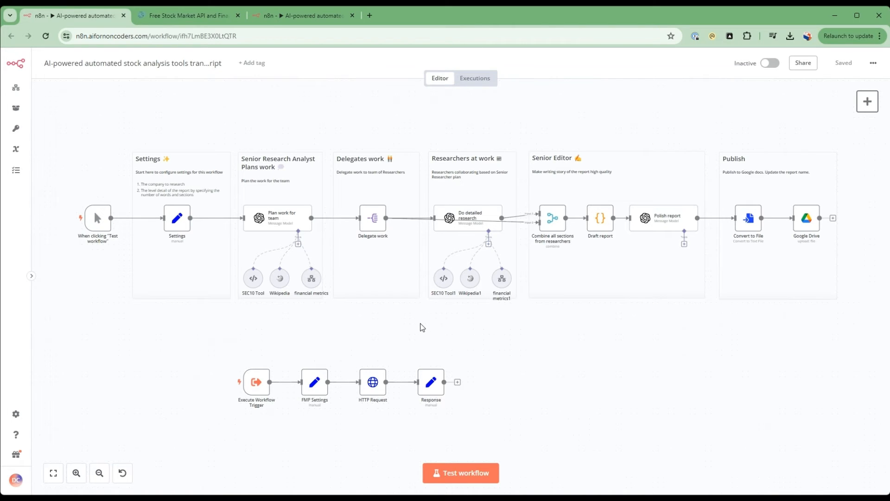
Examine the Earnings Transcript API documentation, reading the sample response's passage about questions from analysts.
left_click(198, 18)
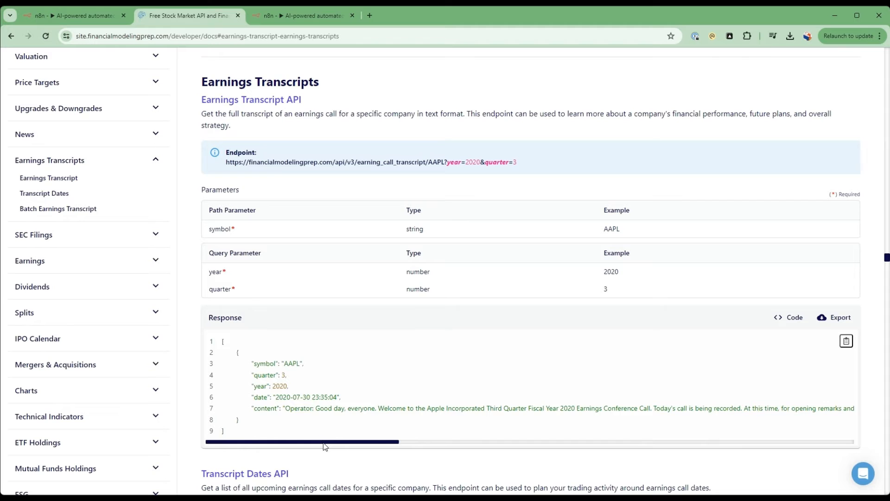
left_click_drag(325, 442, 631, 404)
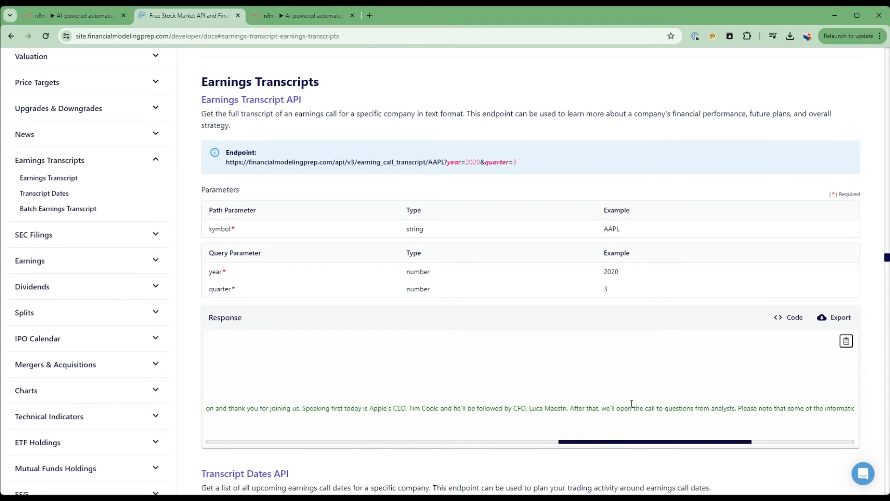
left_click_drag(566, 408, 823, 410)
left_click_drag(609, 445, 674, 443)
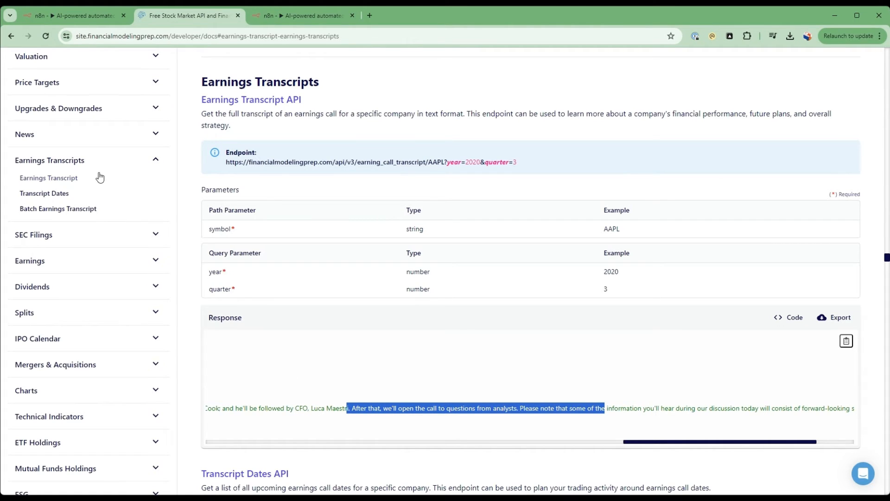
Return to the transcript version of the stock analysis workflow and add a Custom n8n Workflow Tool to the Plan work for team node.
left_click(67, 15)
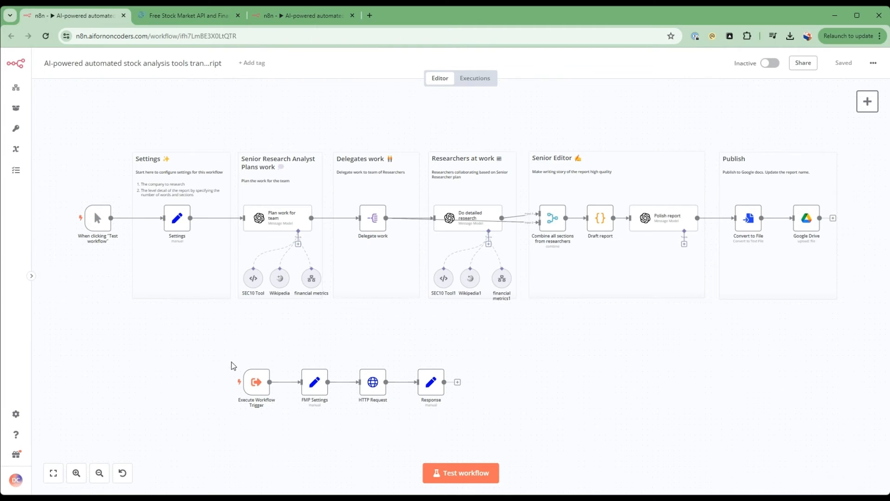
left_click_drag(223, 350, 521, 413)
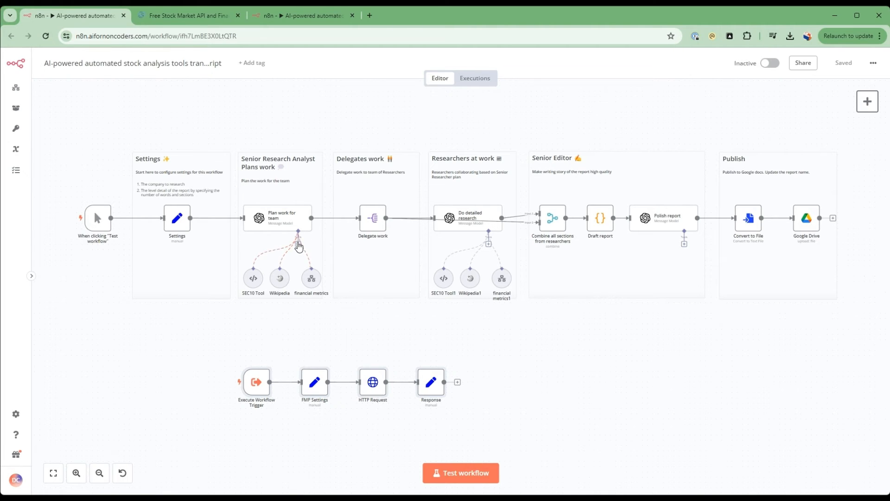
left_click(298, 245)
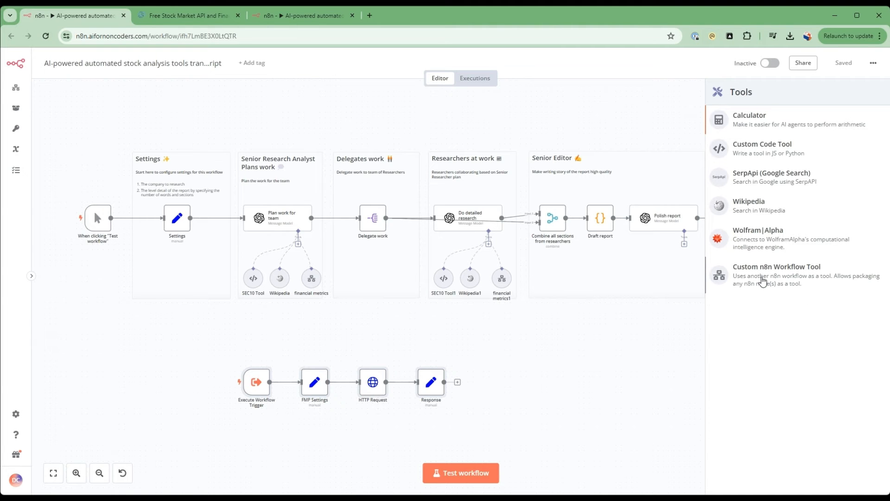
left_click(761, 277)
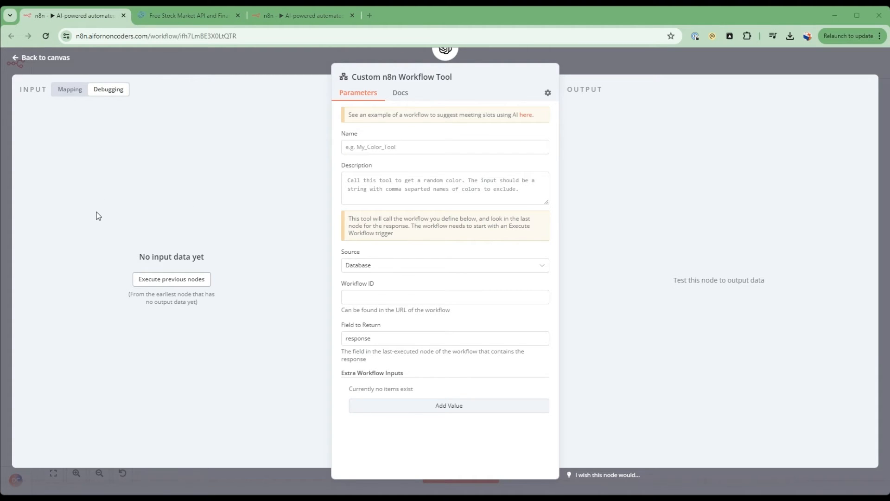
Name the tool earnings_transcript and describe it as giving insight into the latest earnings transcript, especially the question and answer from analysts and company executives.
left_click(390, 146)
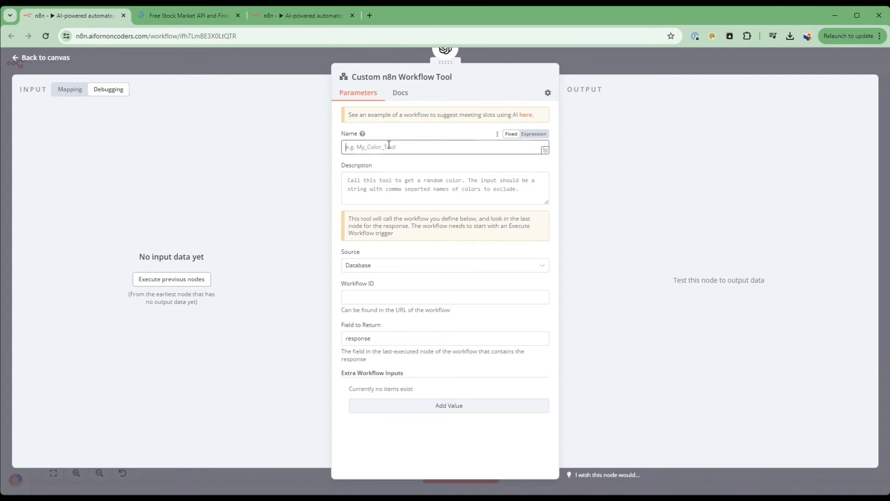
type("earnings_transcript")
key("Tab")
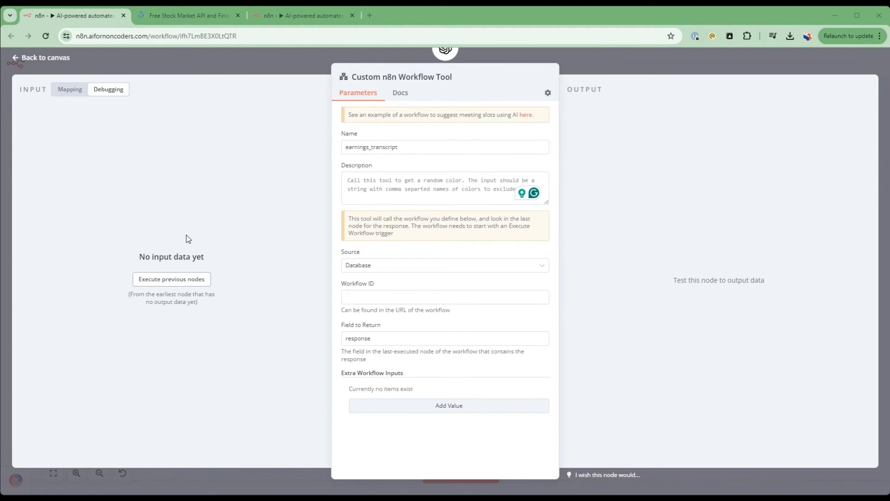
left_click(391, 195)
type("call this tool to gain insight into the latest earnings transcript especially the question and answer from analysts and company executives")
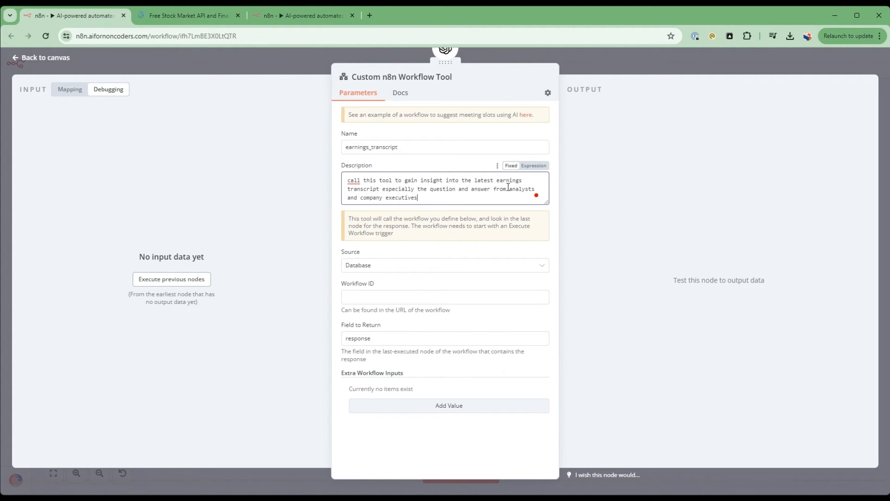
left_click(314, 310)
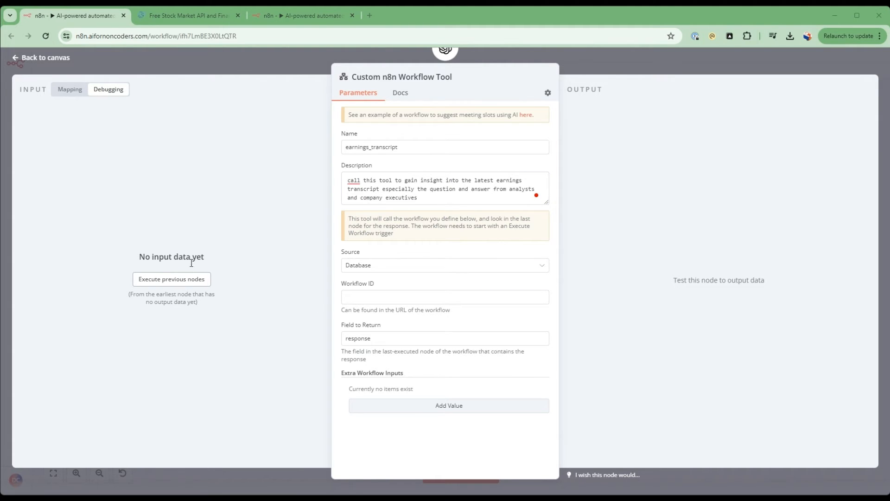
Add an extra workflow input named ticker with the value {{ $('Settings').item.json.company}}, and return to the canvas.
key("alt+Tab")
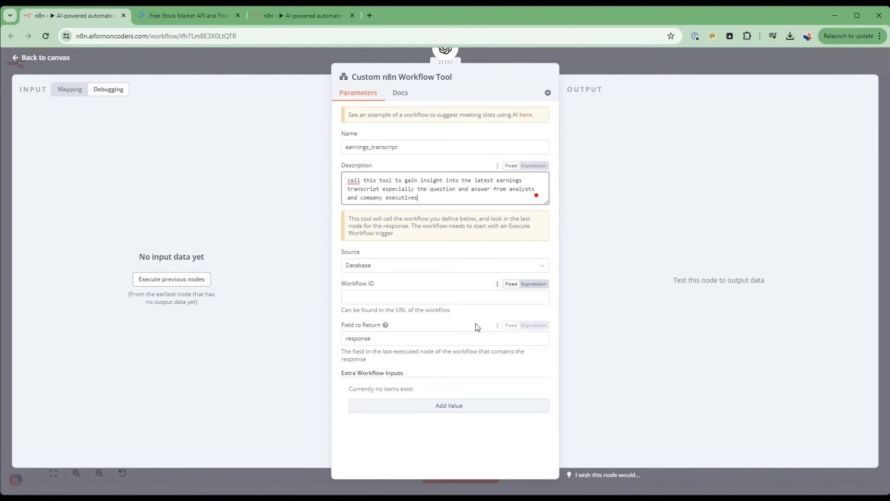
left_click(447, 408)
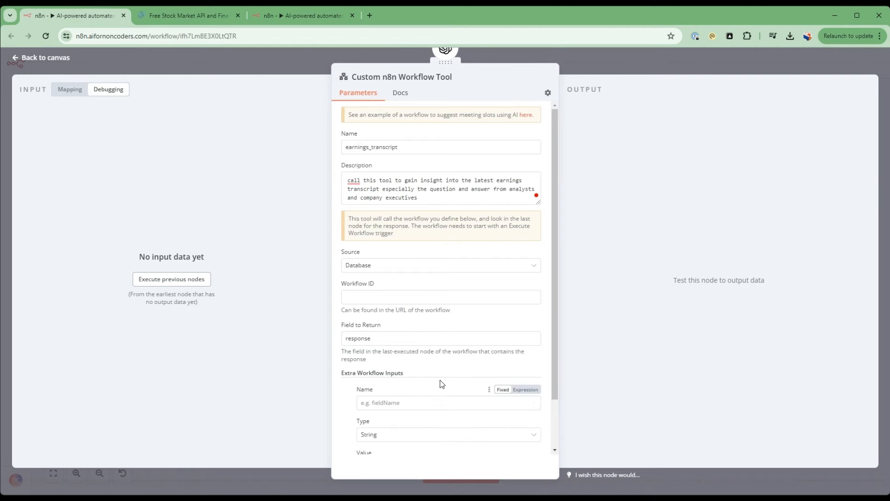
scroll(441, 380, "down", 1)
left_click(425, 347)
type("ticker")
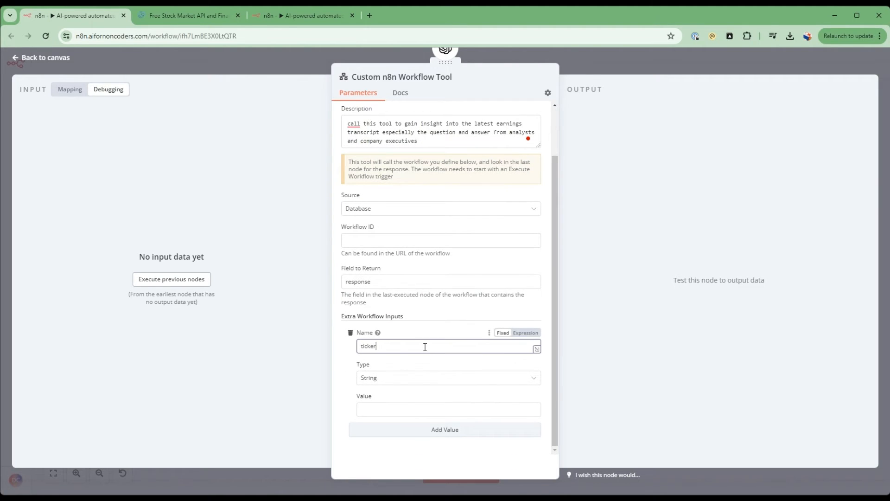
left_click(420, 409)
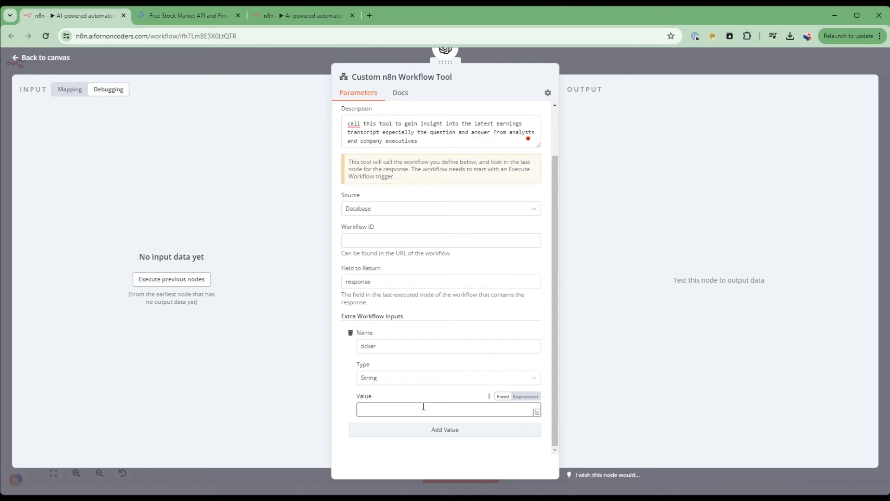
type("{{ $('Settings').item.json.company }}")
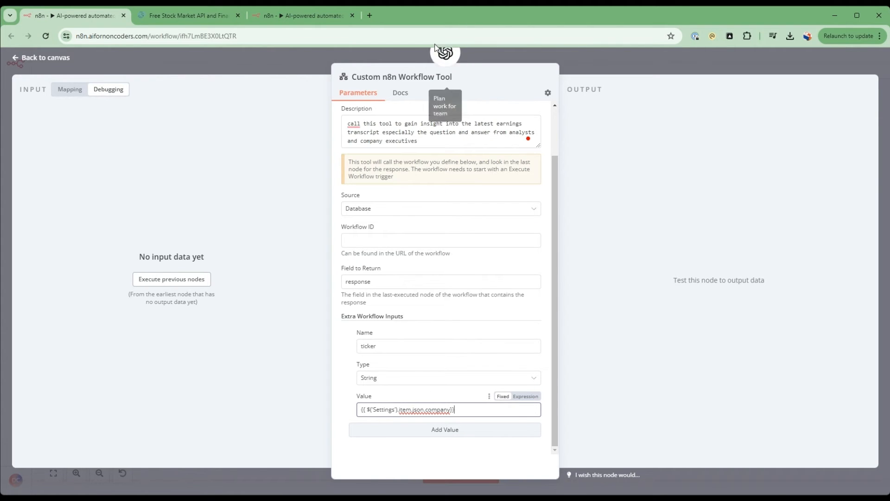
left_click(43, 62)
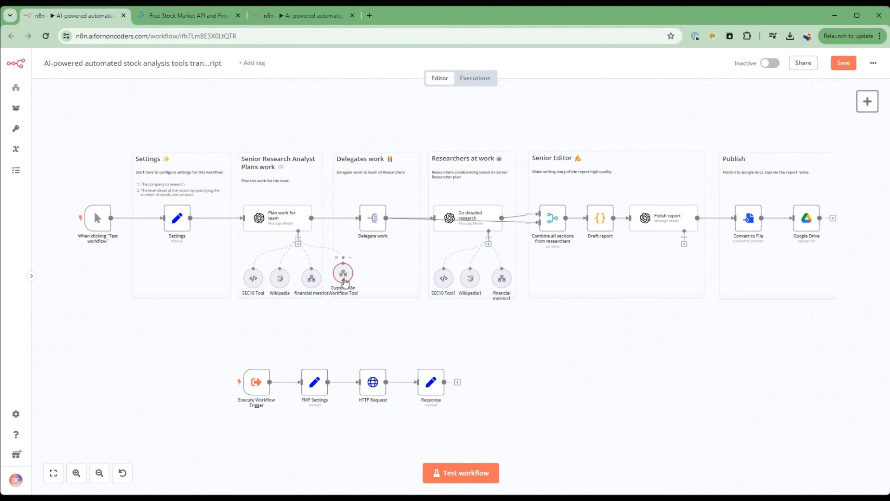
Rename the new custom workflow tool node to earnings_transcript and place it below the other Plan work for team tools.
left_click_drag(331, 318, 320, 318)
right_click(321, 319)
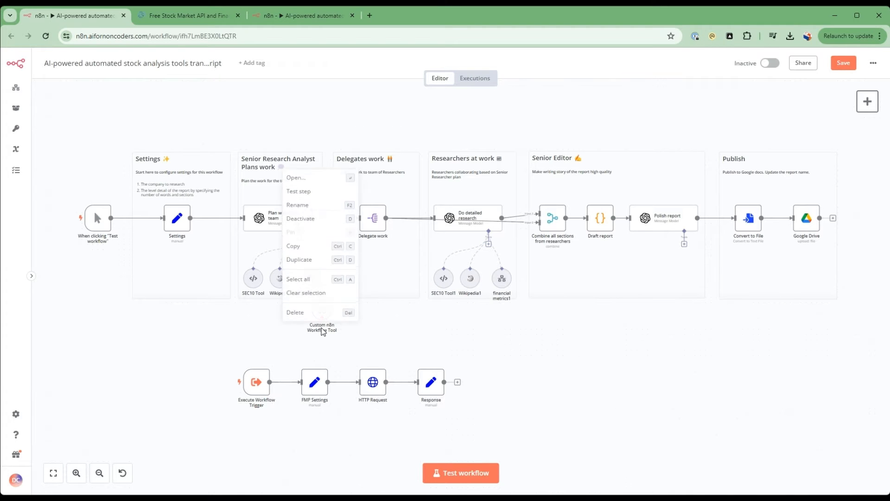
left_click(337, 199)
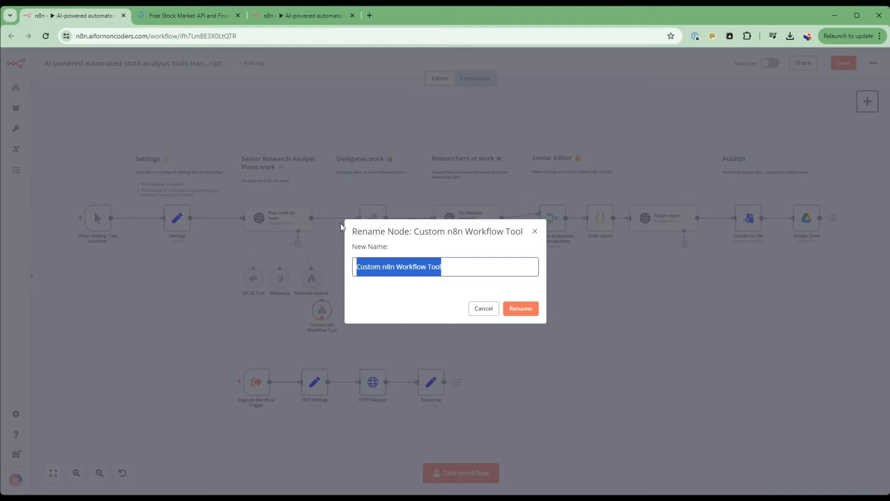
type("earnings_transcript")
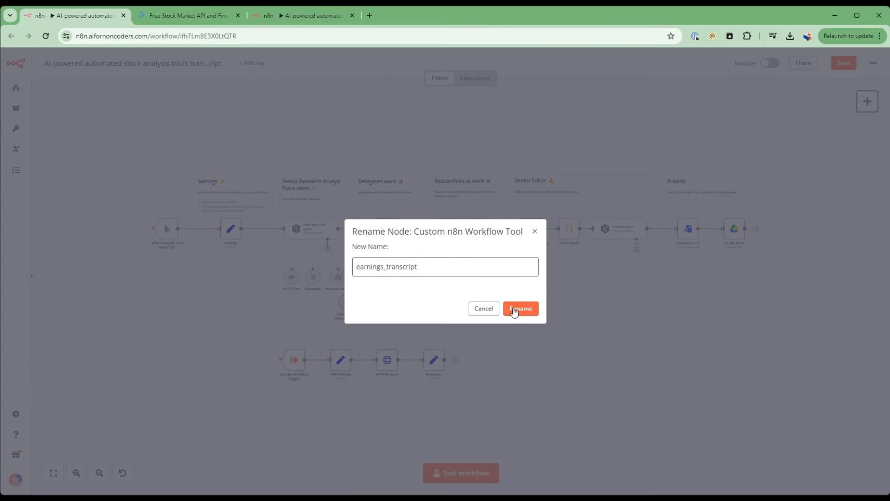
left_click(514, 310)
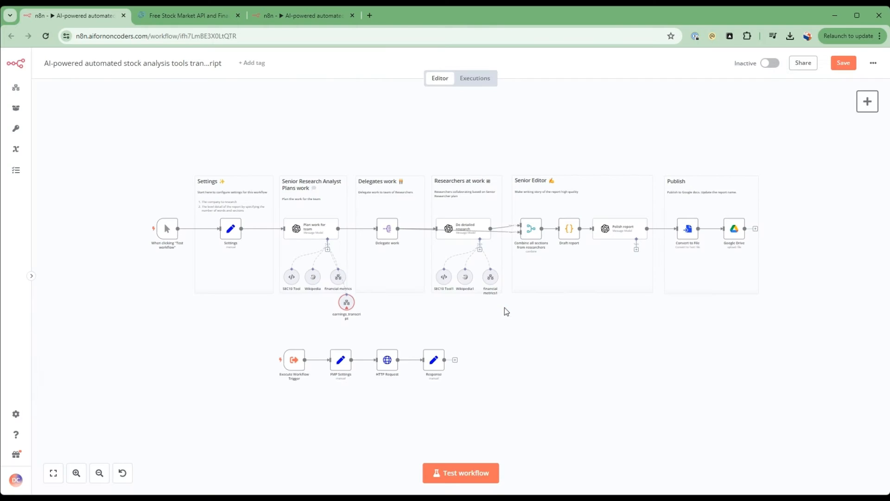
left_click_drag(345, 309, 324, 314)
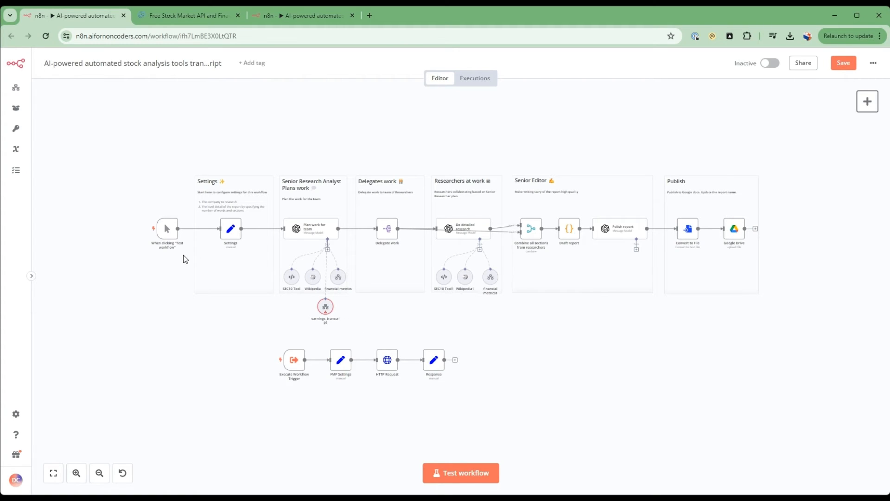
Open the n8n instance in a new browser tab and create a new blank workflow there.
left_click(147, 36)
key("ctrl+c")
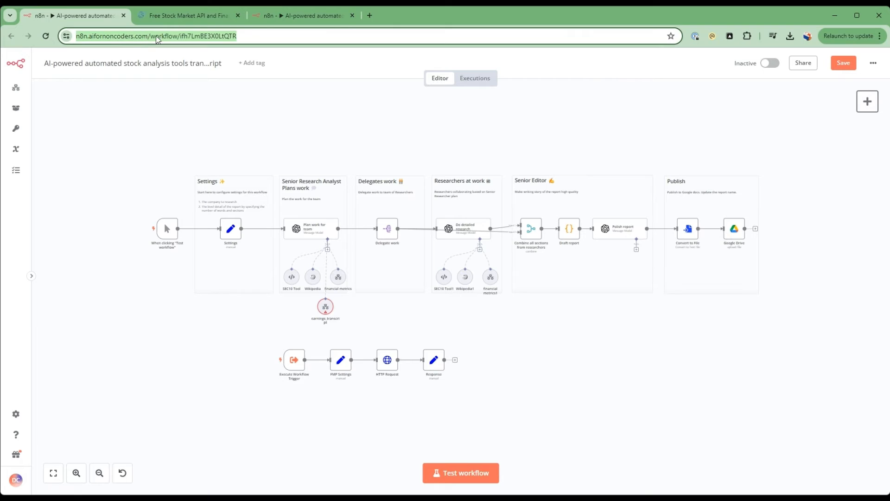
left_click(370, 16)
key("ctrl+v")
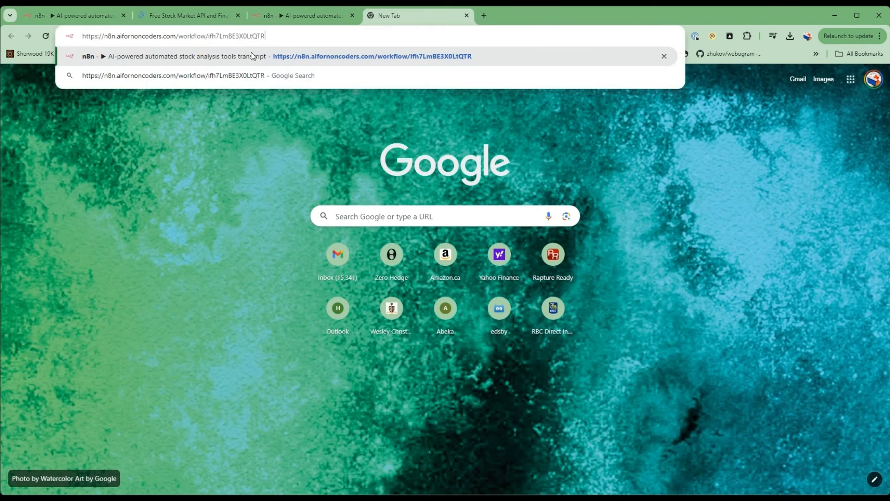
key("Return")
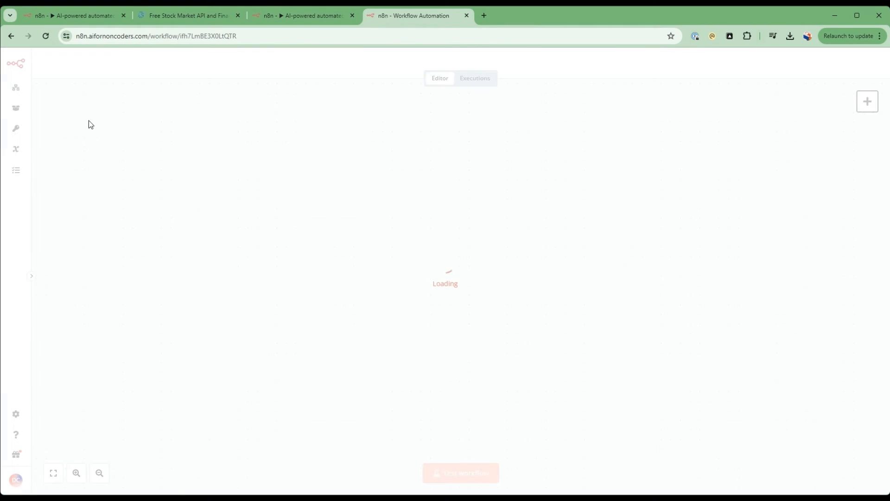
left_click(17, 87)
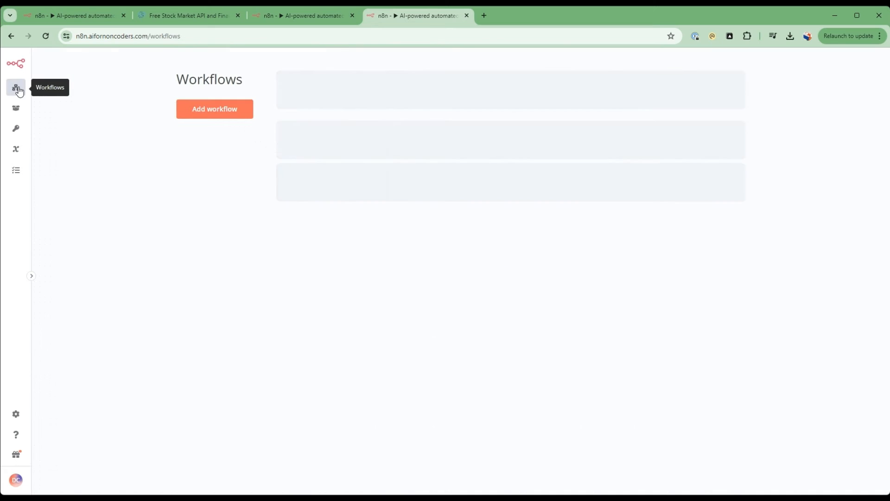
left_click(230, 112)
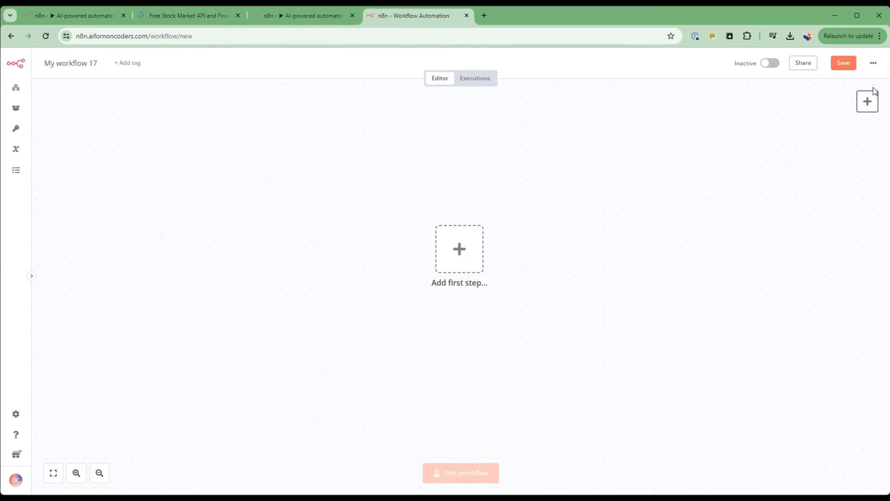
Copy the Execute Workflow Trigger, FMP Settings, HTTP Request and Response nodes from the stock analysis workflow into the new workflow.
left_click(869, 102)
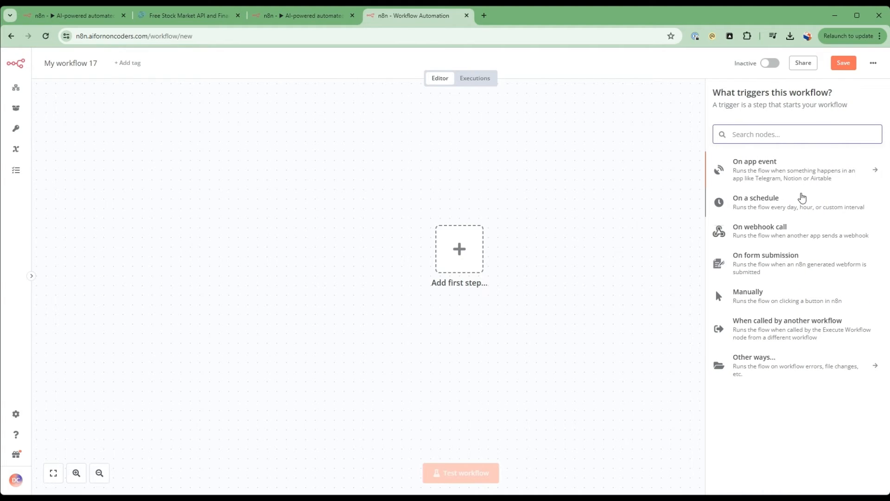
type("tr")
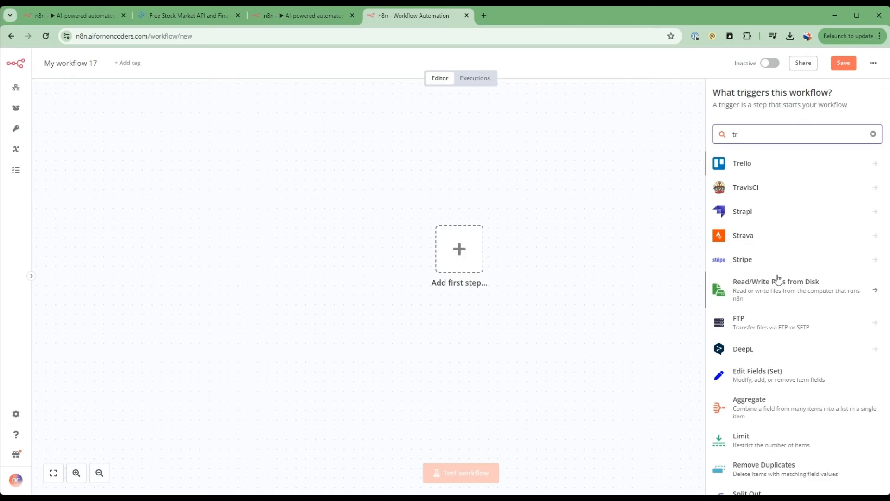
left_click(74, 17)
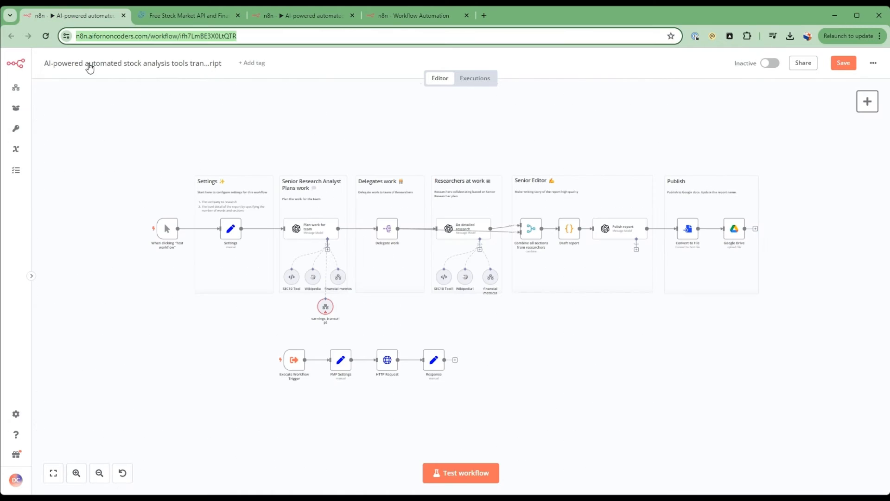
left_click_drag(269, 345, 537, 415)
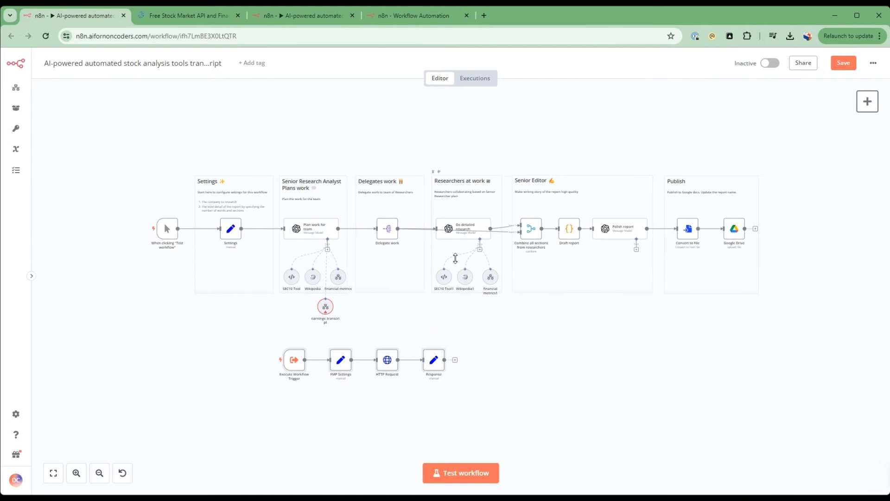
key("ctrl+c")
key("ctrl+4")
key("ctrl+v")
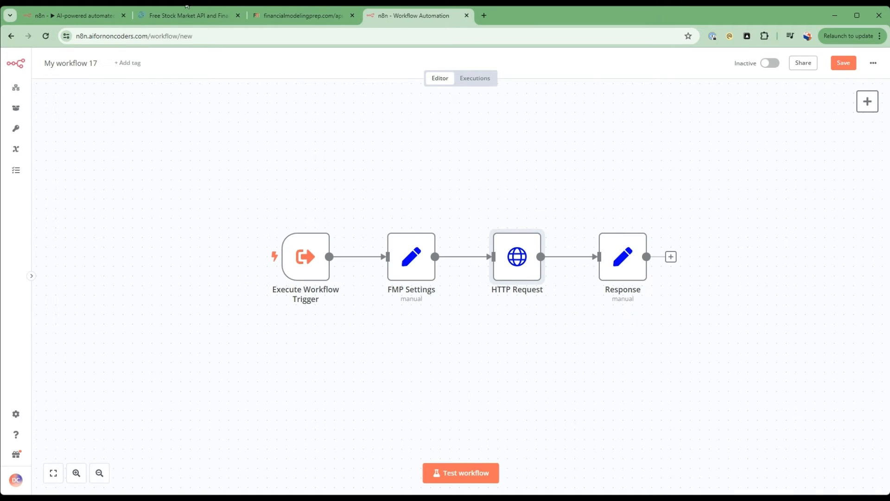
Compare the earning_call_transcript part of the HTTP Request URL with the Earnings Transcript endpoint in the Financial Modeling Prep docs.
left_click(188, 16)
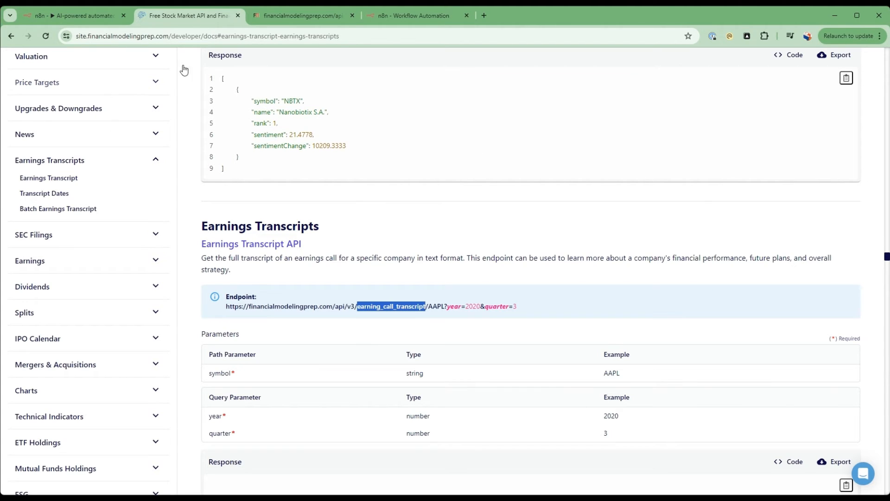
left_click(407, 18)
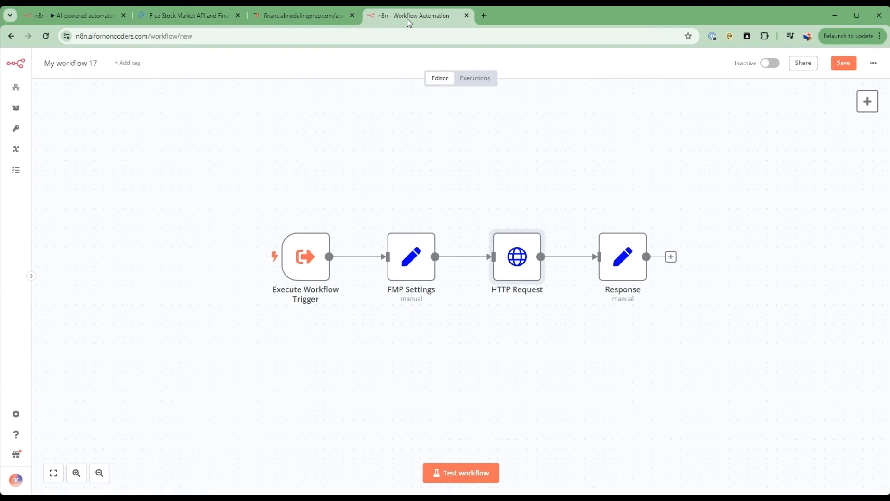
double_click(514, 262)
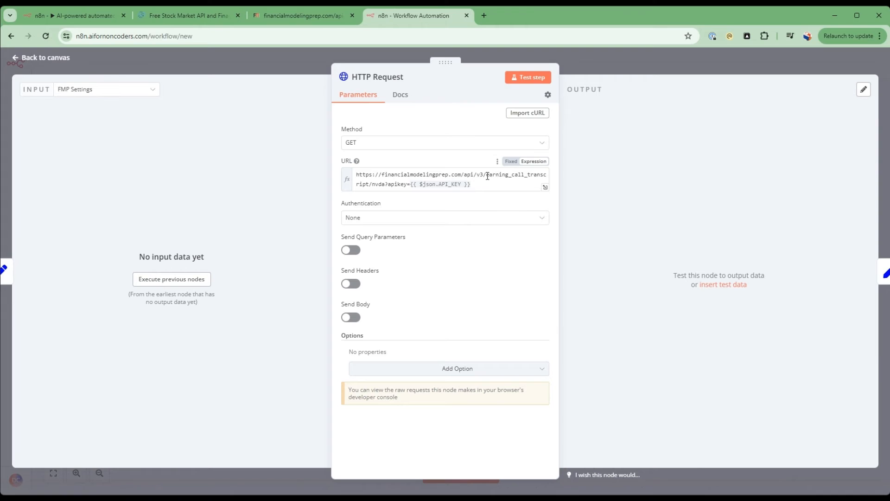
left_click_drag(487, 176, 369, 184)
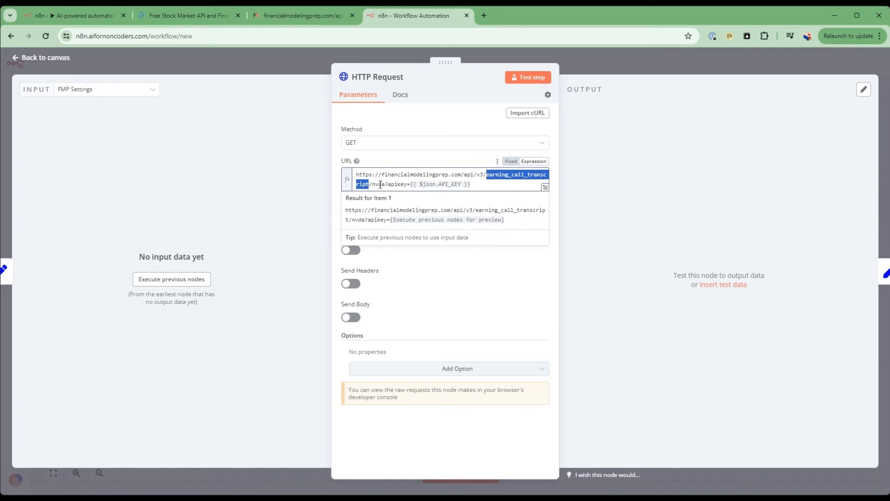
left_click(167, 14)
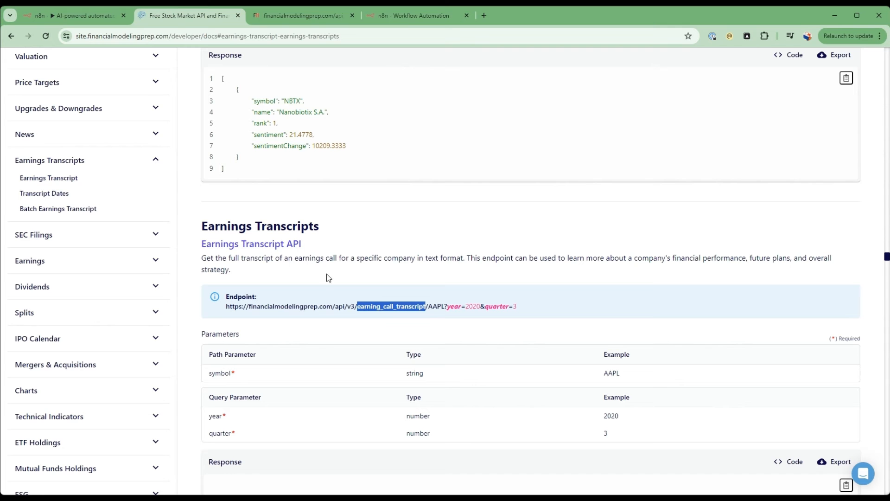
left_click_drag(423, 309, 432, 312)
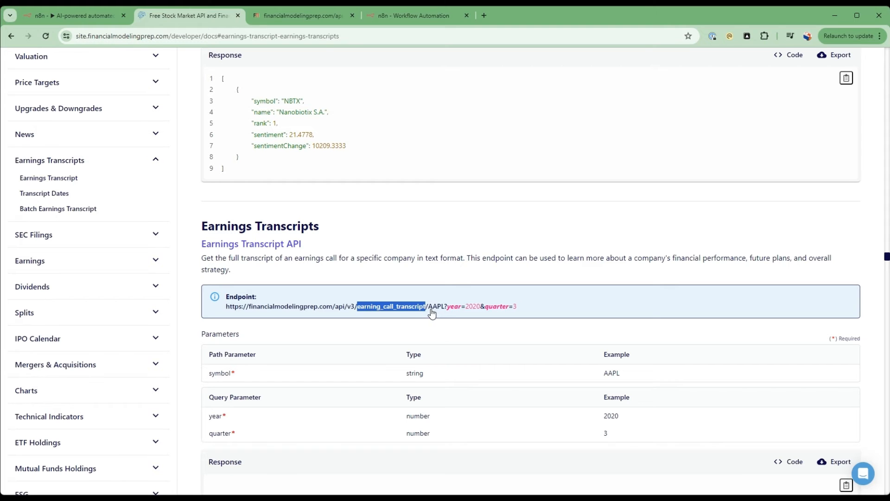
left_click(406, 16)
left_click(31, 57)
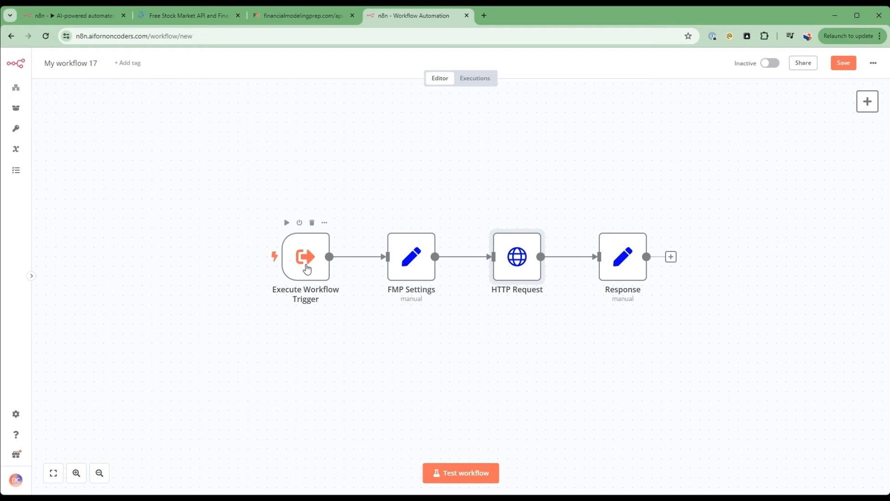
Replace the nvda ticker in the HTTP Request URL with {{ $('Execute Workflow Trigger').item.json.ticker}}.
double_click(518, 257)
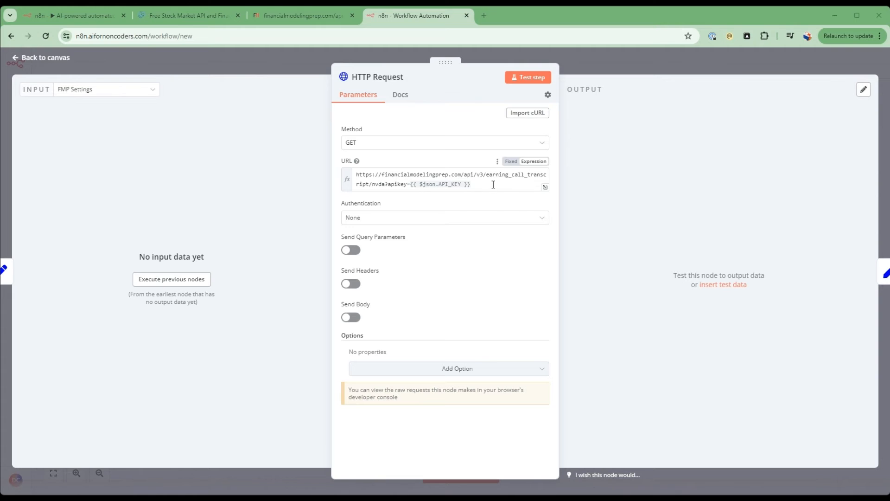
left_click(385, 184)
left_click_drag(372, 185, 387, 184)
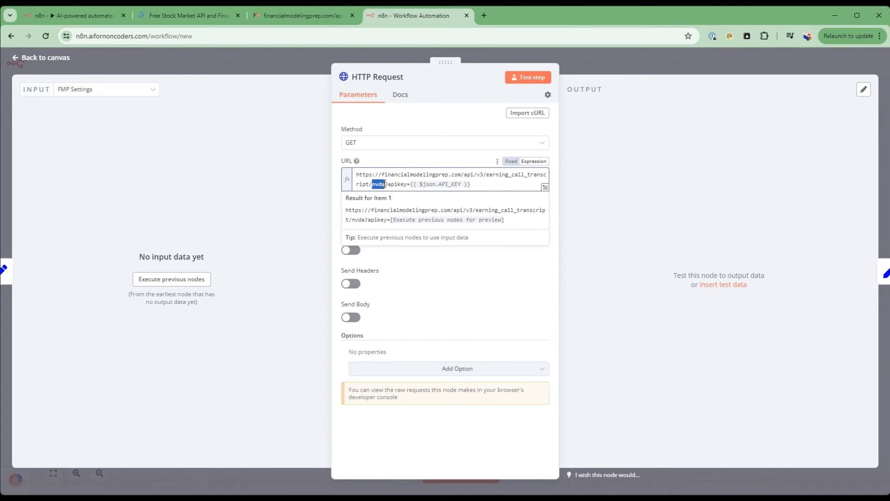
key("ctrl+v")
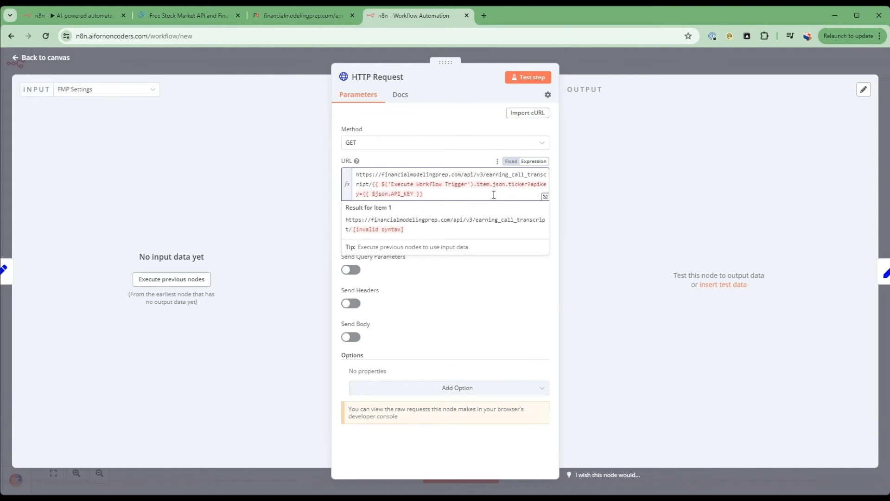
type("}}")
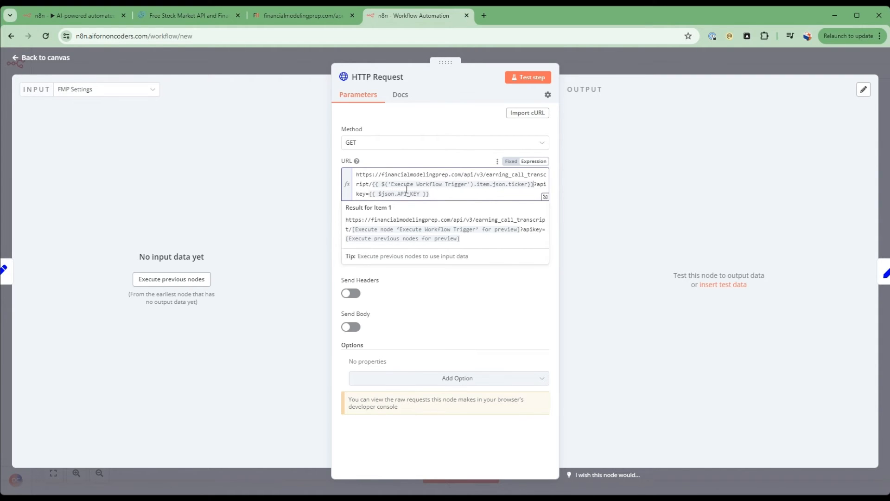
Check the transcript endpoint's query parameters in the docs and add fields named YEAR and QUARTER to the FMP Settings node.
left_click(183, 18)
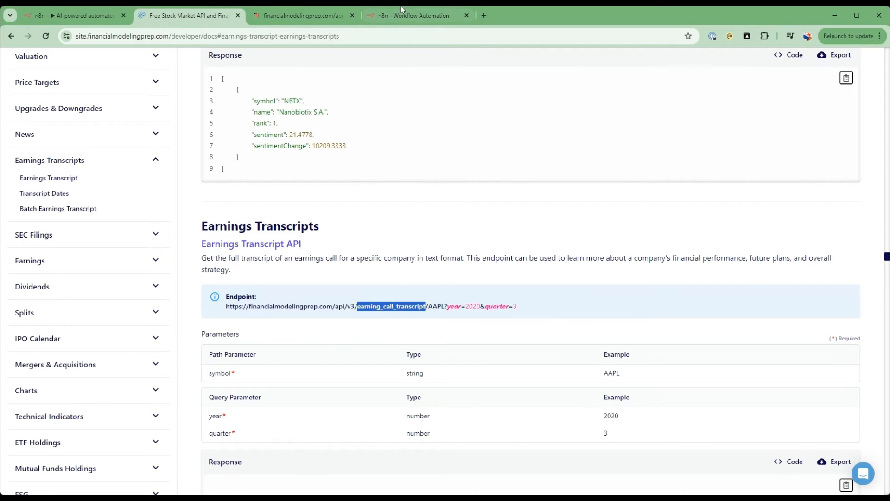
left_click(392, 15)
left_click(56, 57)
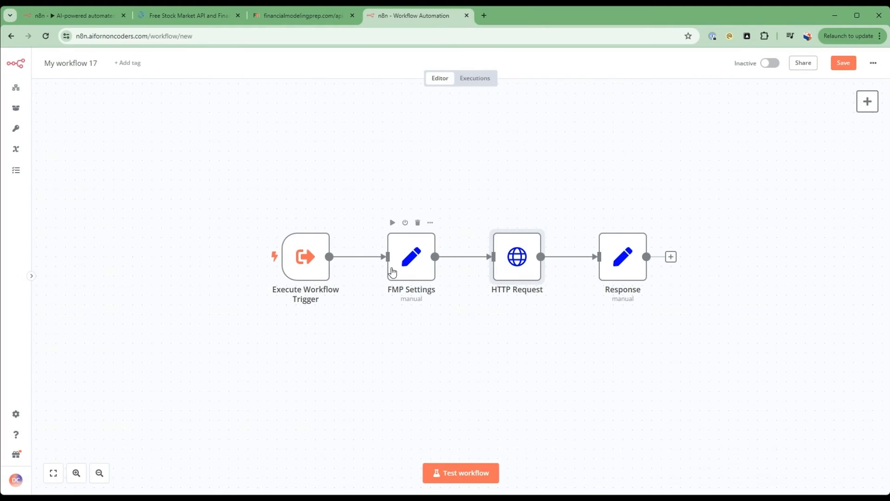
double_click(403, 259)
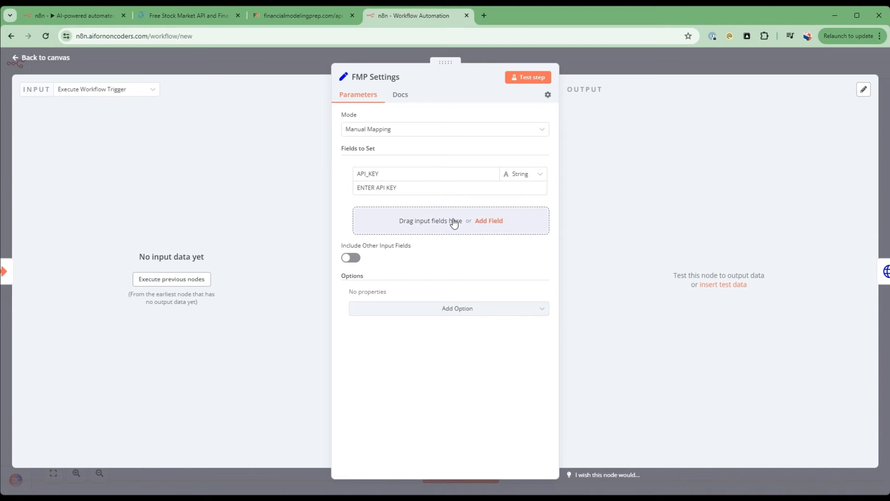
left_click(482, 221)
left_click(418, 220)
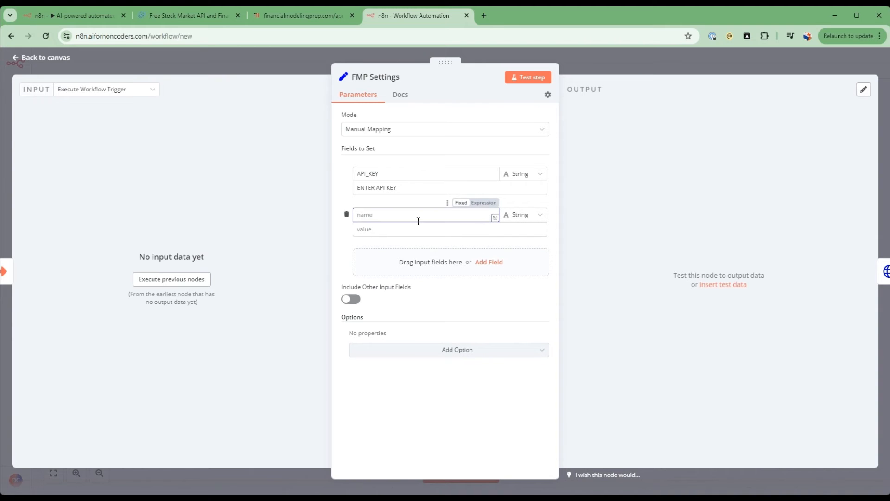
type("YEAR")
left_click(485, 263)
left_click(407, 256)
type("Q")
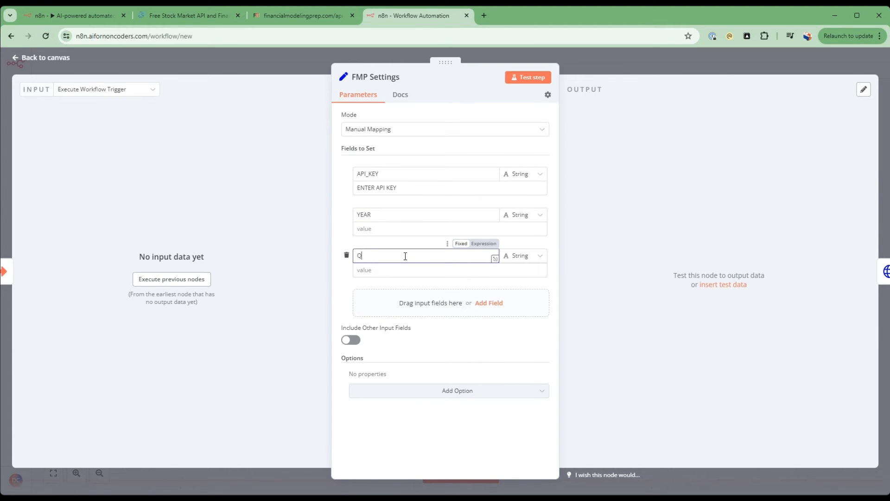
type("UARTER")
Set the YEAR field to 2024 and the QUARTER field to 04, and return to the canvas.
left_click(400, 228)
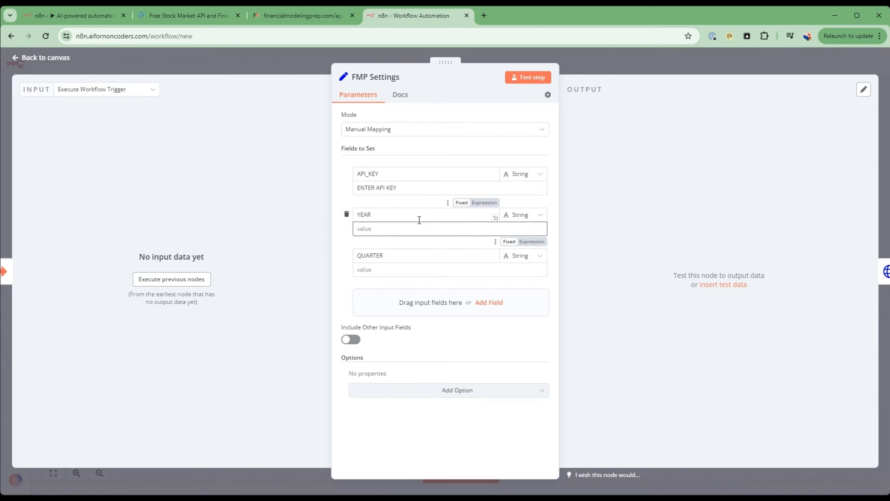
type("2024")
left_click(435, 270)
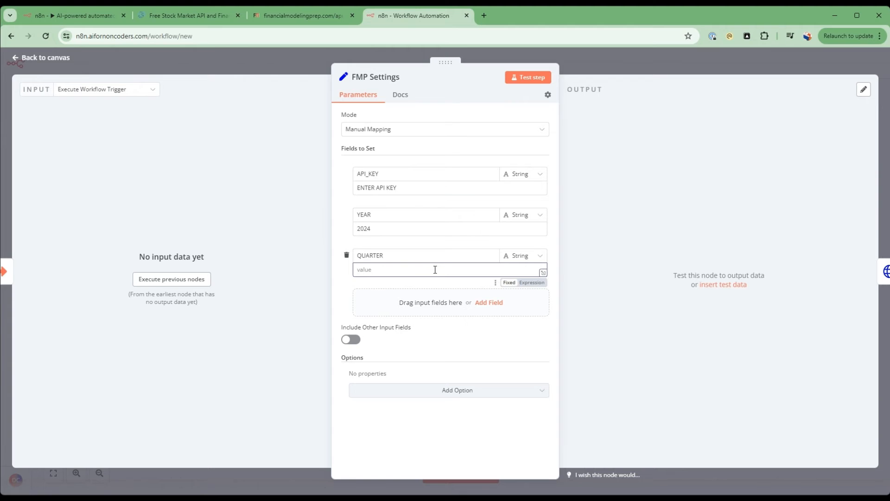
type("04")
left_click(161, 63)
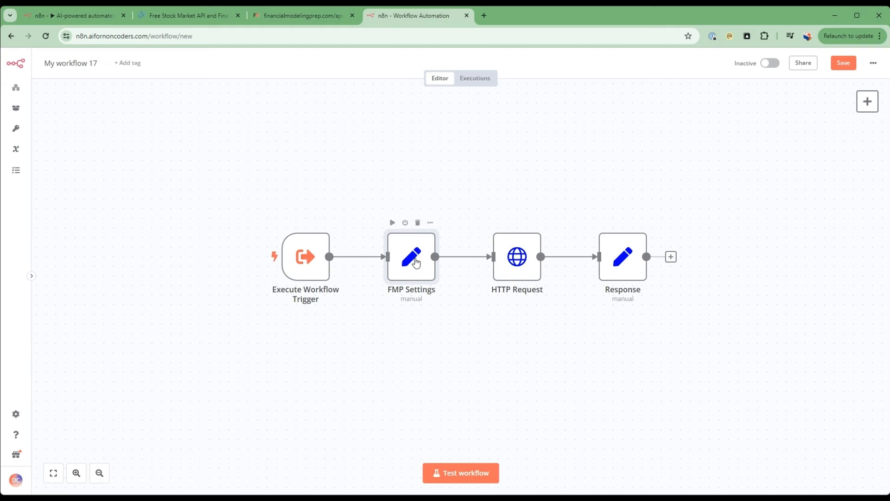
Check the transcript endpoint in the docs and insert year={{ $json.YEAR }} after the question mark in the HTTP Request URL.
double_click(518, 277)
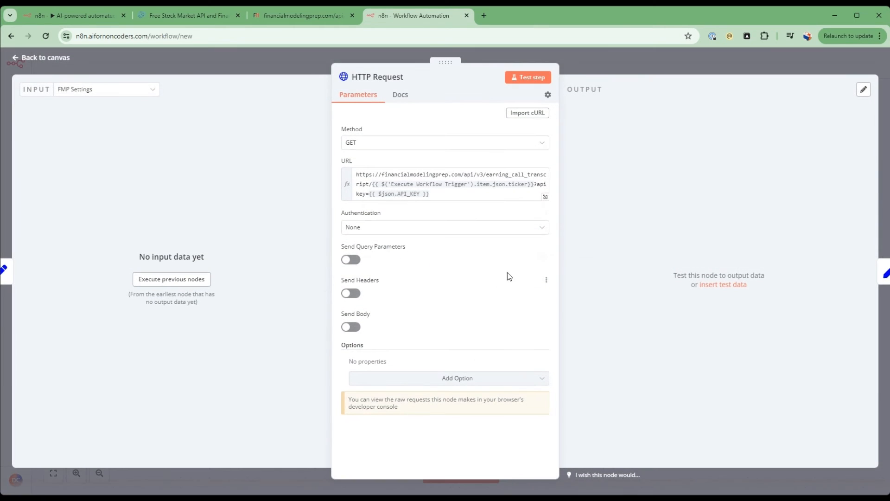
left_click(537, 186)
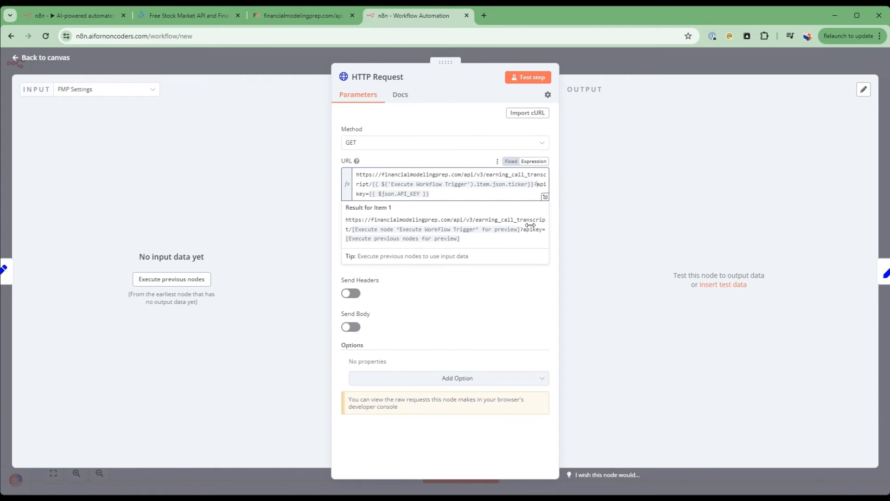
left_click(190, 16)
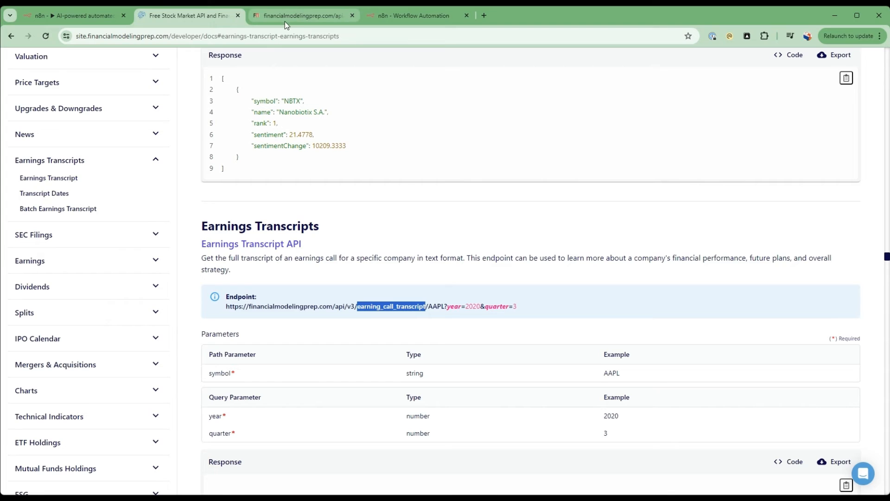
left_click(389, 14)
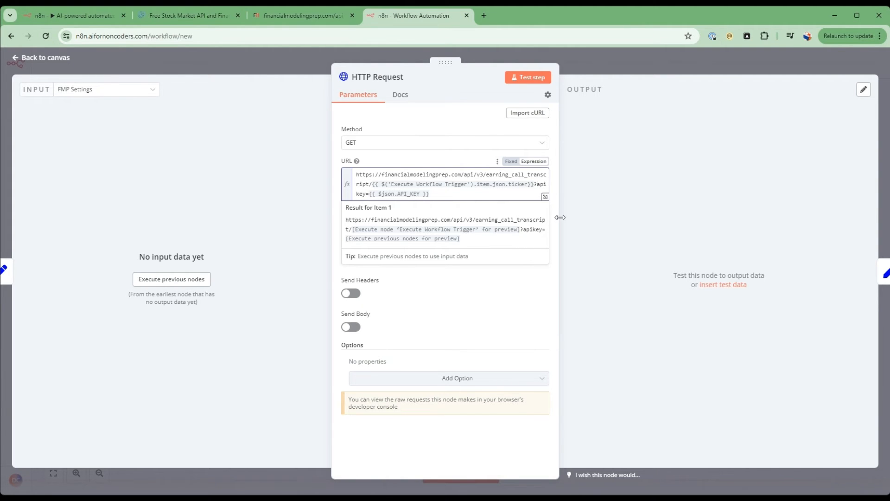
type("year=")
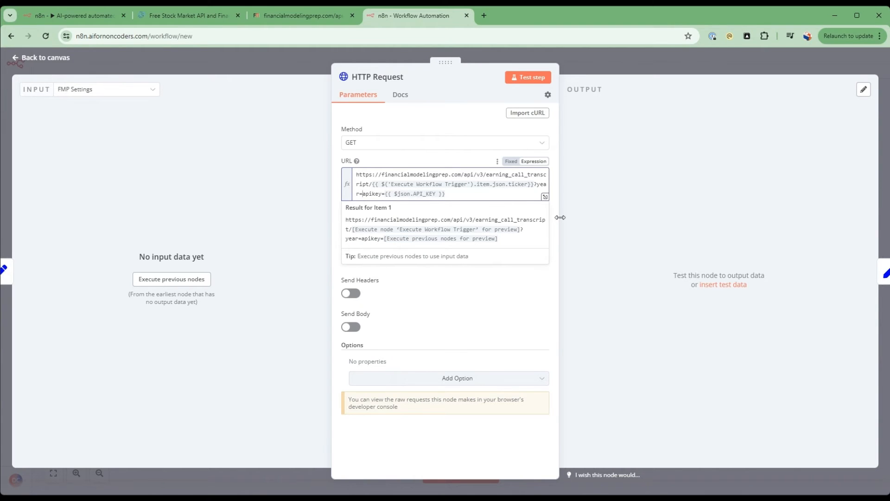
type("{{ $jso")
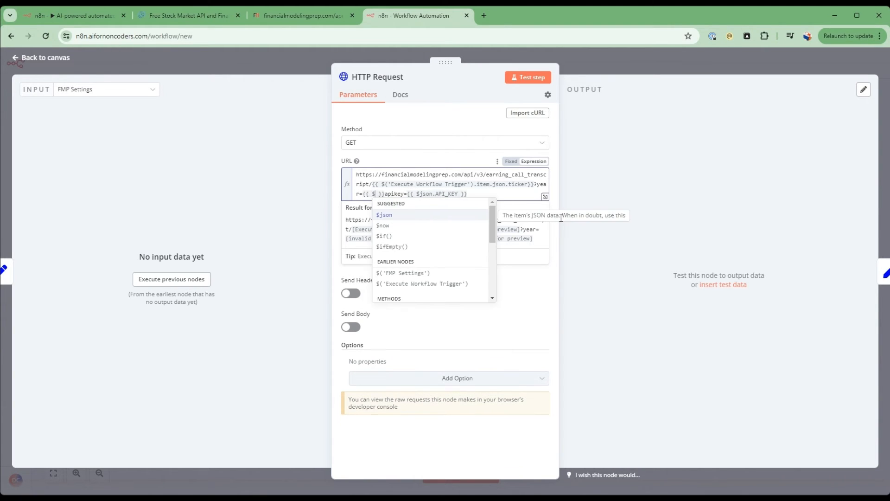
type("n.YEAR")
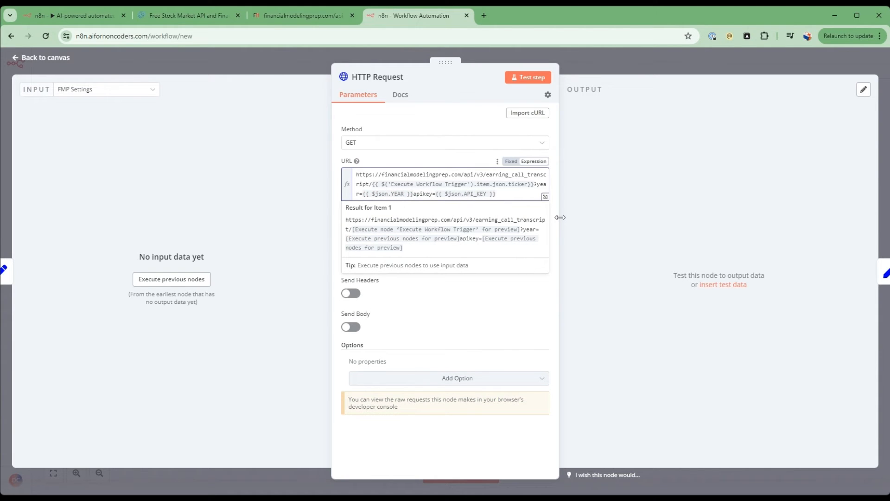
Recheck the endpoint's query format in the docs and add &quarter={{ $json.QUARTER }} after the year parameter in the HTTP Request URL.
left_click(177, 17)
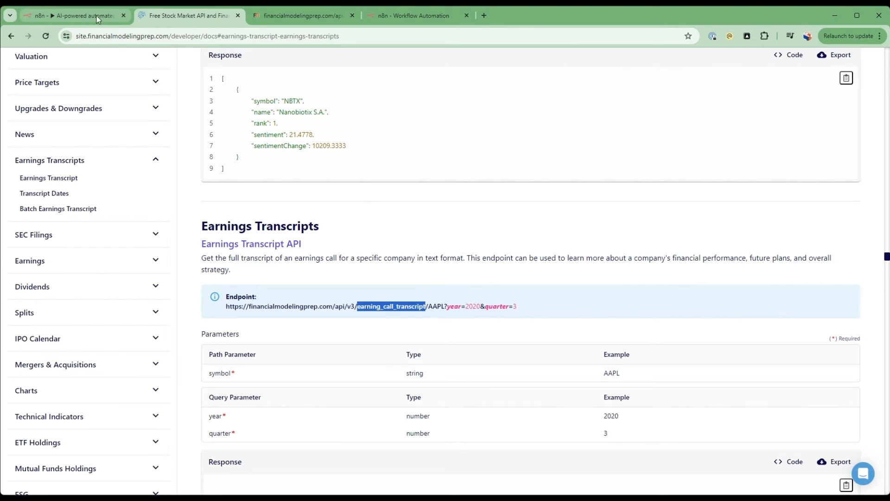
left_click(408, 16)
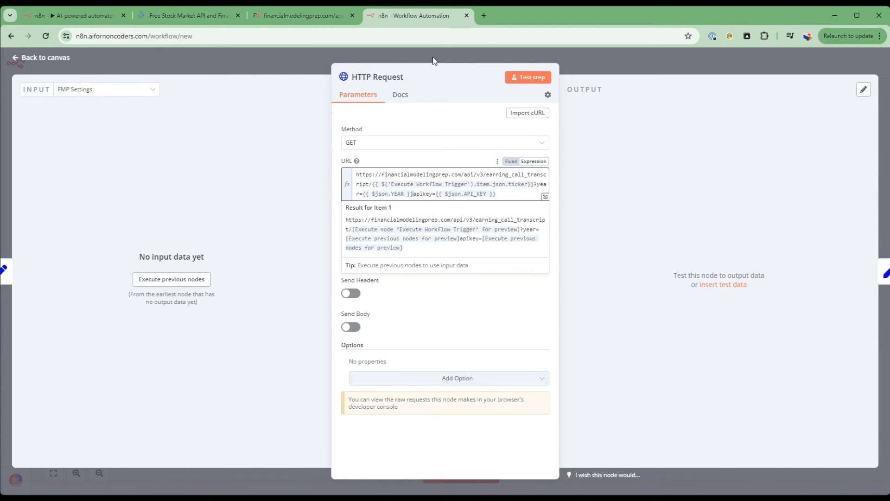
type("&")
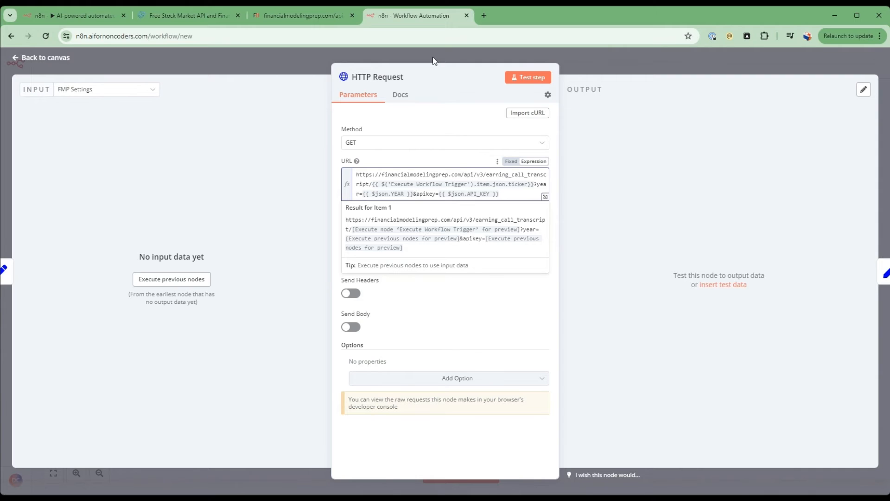
type("quae")
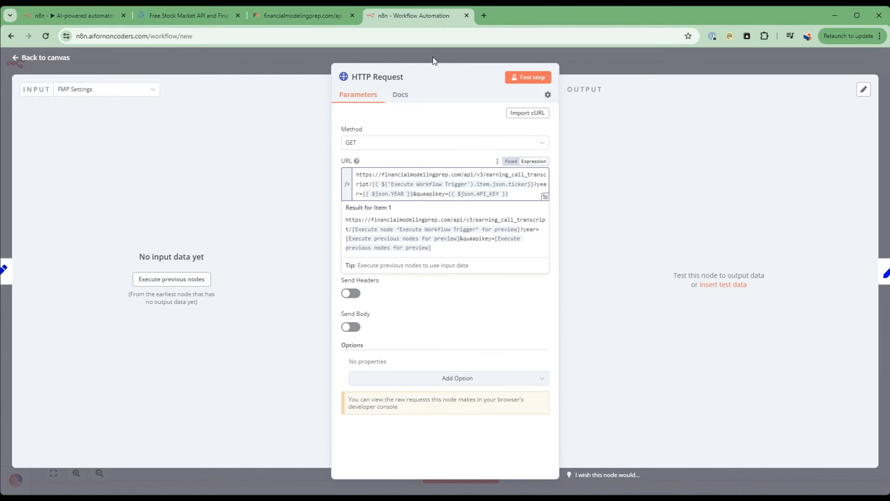
key("BackSpace")
type("rter")
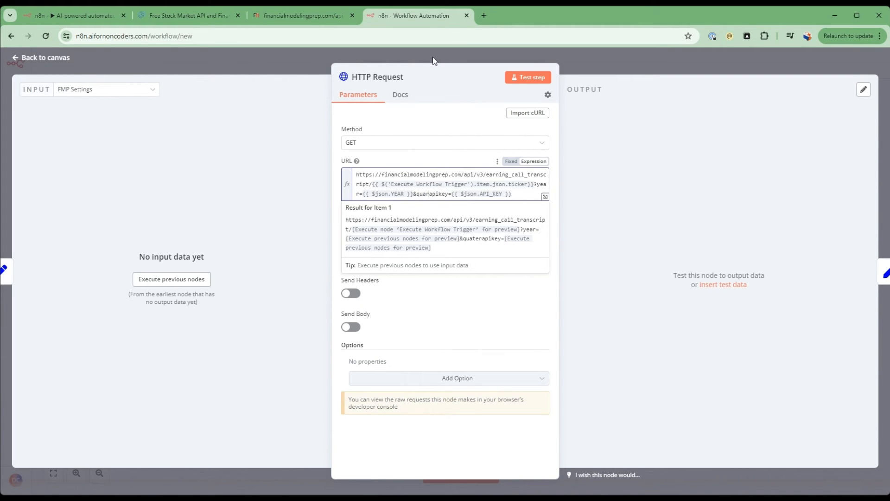
type("=")
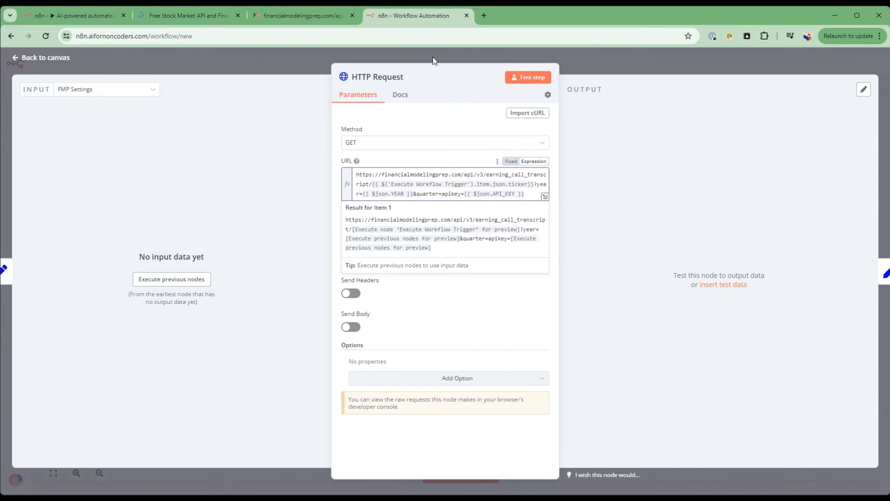
type("{{ $")
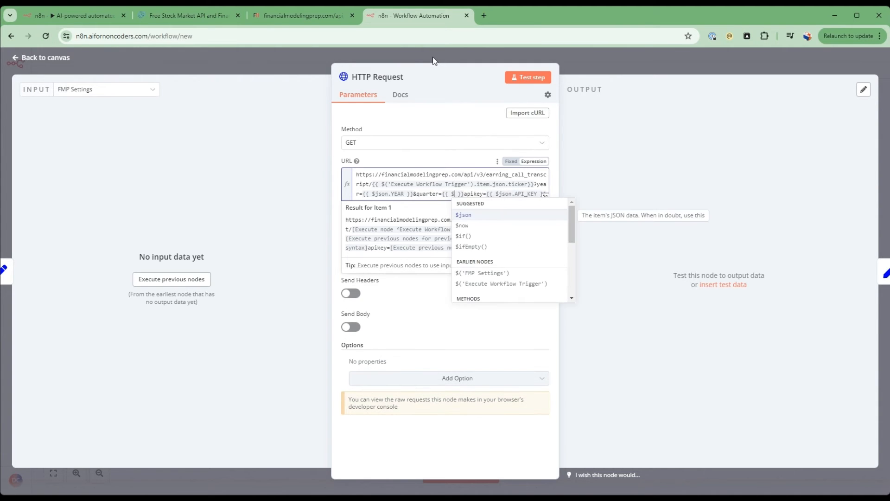
key("Return")
type(".")
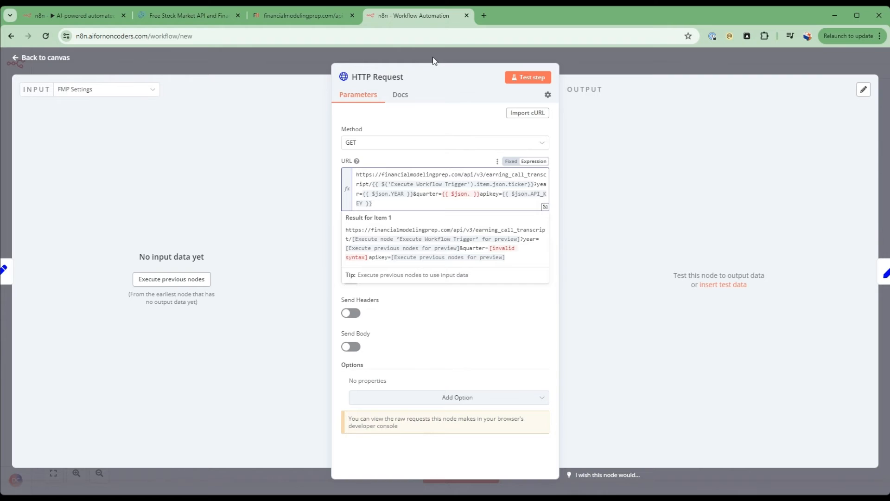
type("QUARTER")
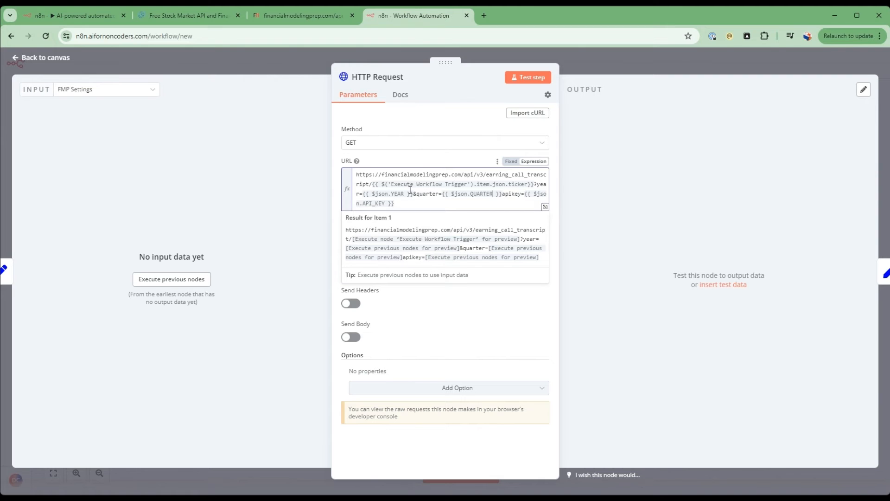
Compare the URL with the documented endpoint, insert an & before apikey, and return to the canvas.
left_click(194, 15)
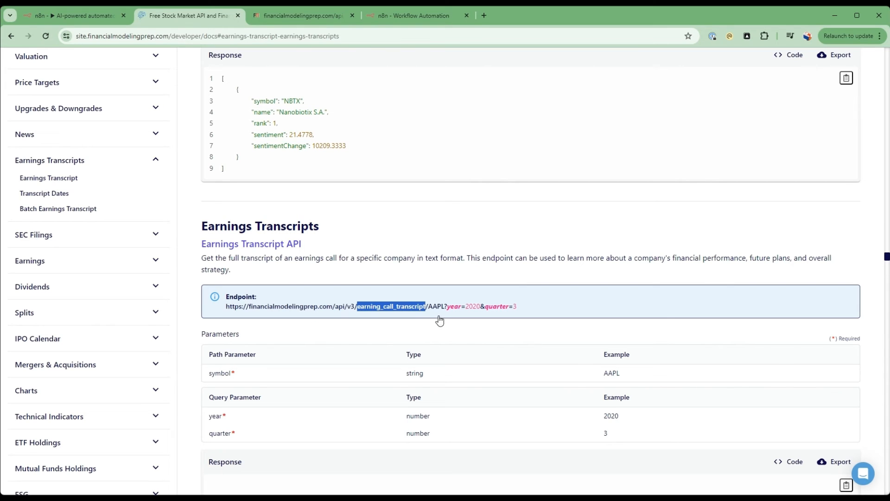
left_click(389, 15)
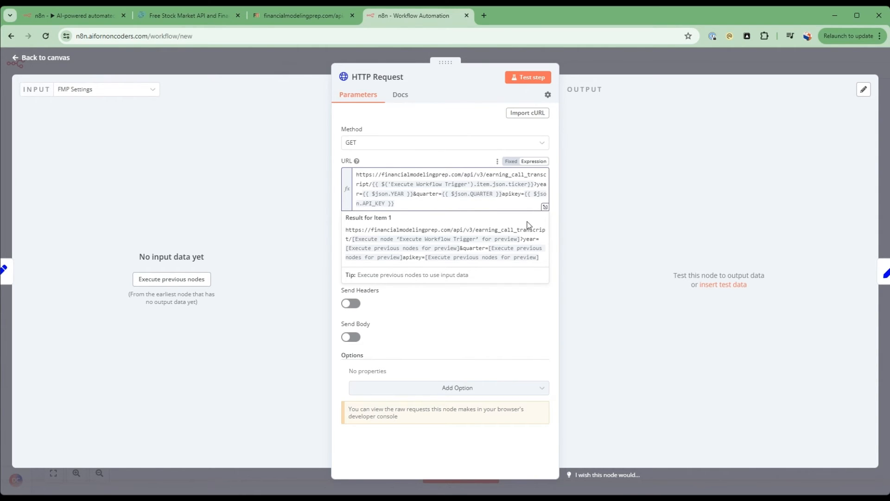
type("&")
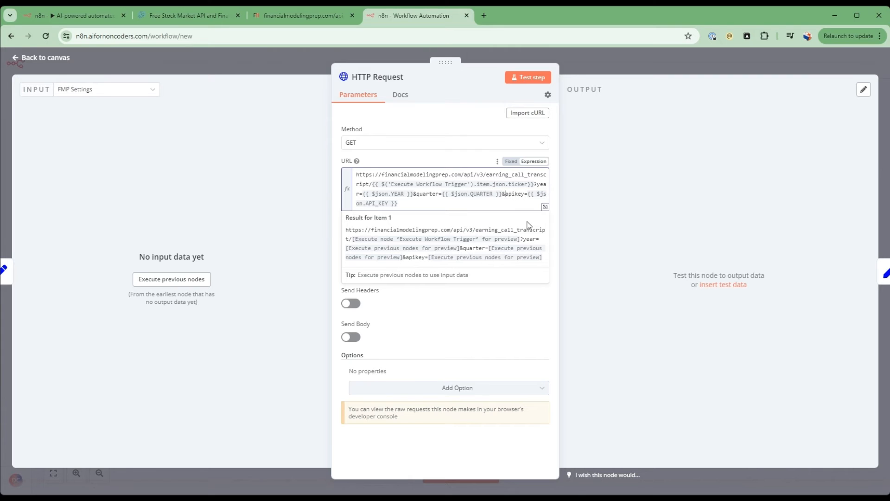
left_click(505, 318)
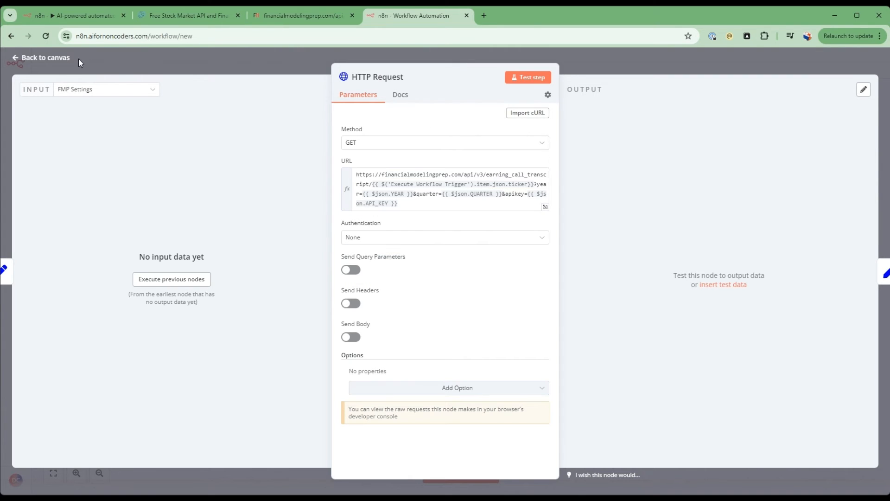
left_click(48, 60)
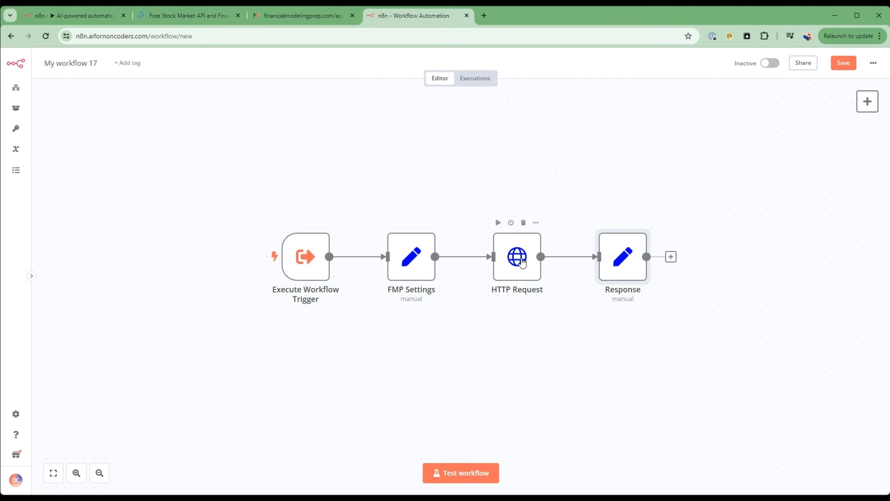
Replace the Execute Workflow Trigger ticker expression in the HTTP Request URL with nvda for testing, and return to the canvas.
double_click(522, 270)
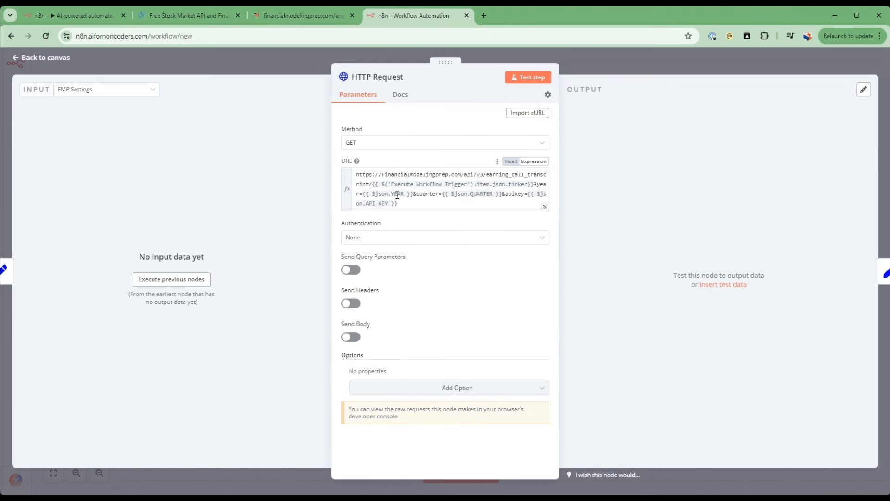
left_click_drag(372, 185, 537, 184)
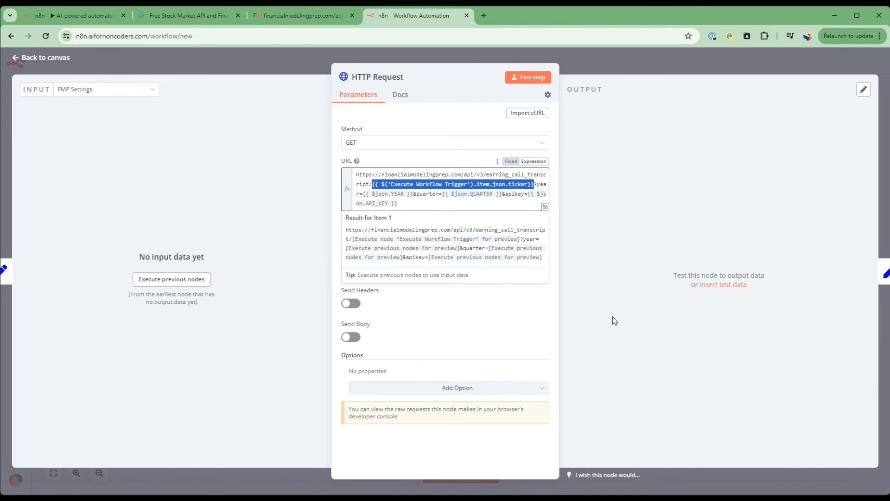
key("BackSpace")
type("nvda")
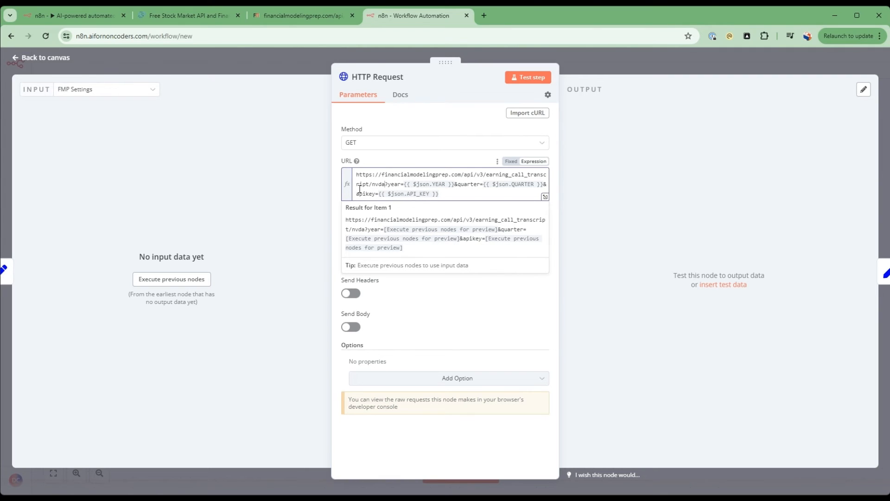
left_click(49, 56)
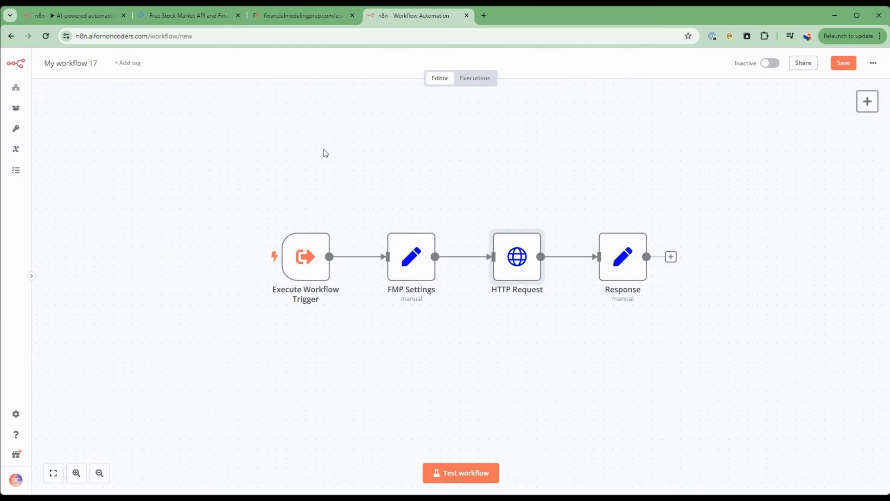
Run the FMP Settings node and the HTTP Request node, and open the HTTP Request results.
left_click(393, 223)
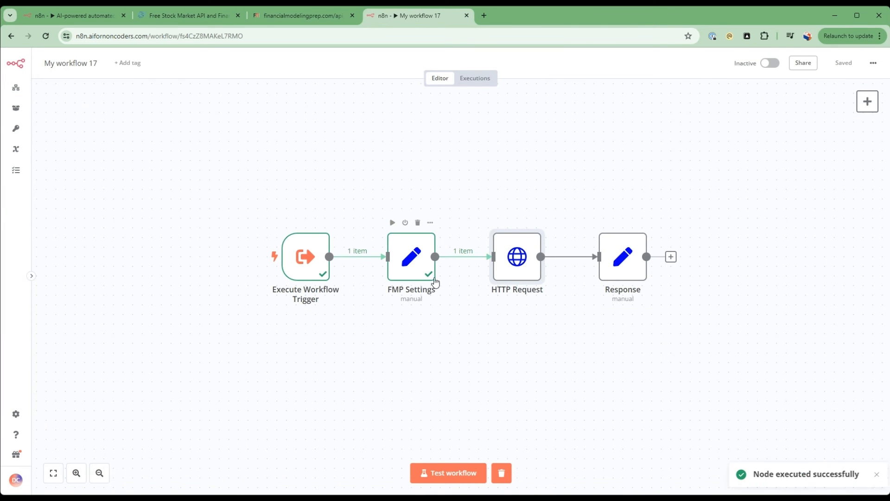
left_click(499, 223)
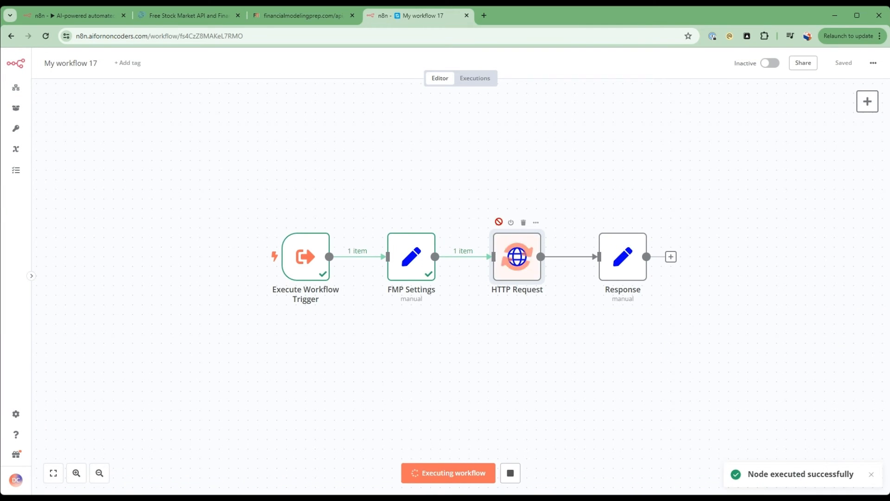
double_click(525, 245)
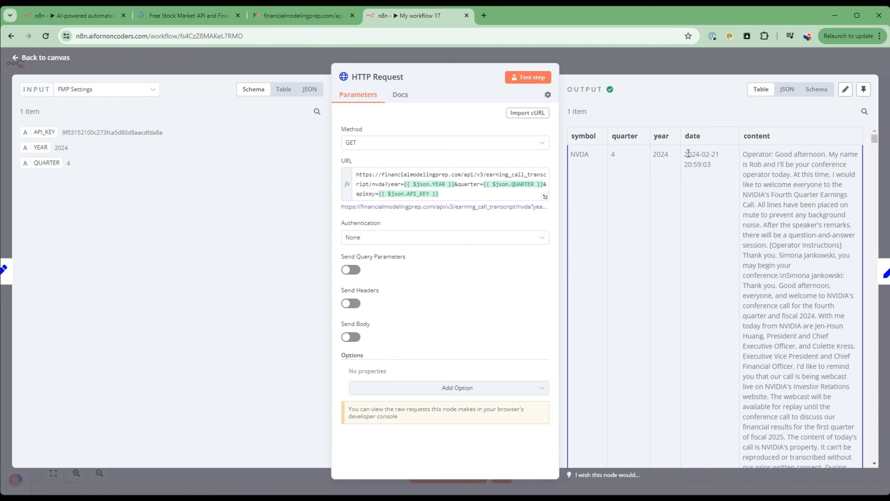
Review the date and transcript content in the HTTP Request output, pin that output data, and return to the canvas.
left_click_drag(686, 153, 718, 154)
scroll(779, 179, "down", 15)
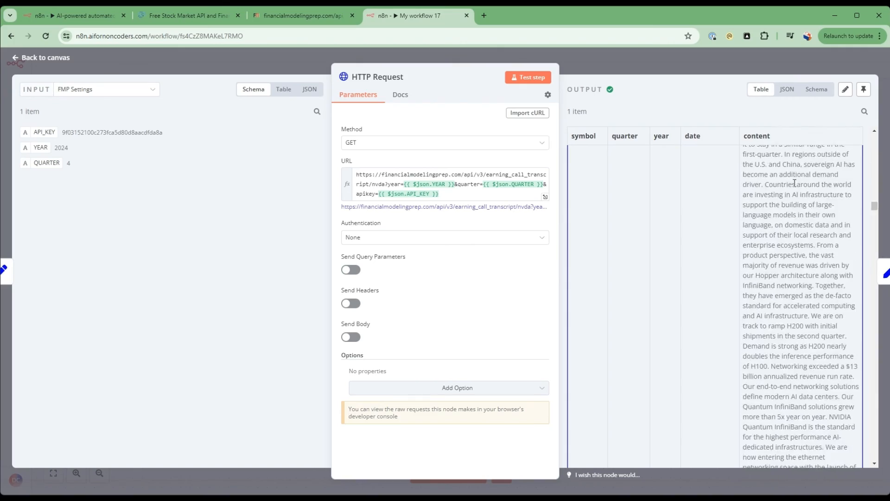
scroll(795, 183, "down", 15)
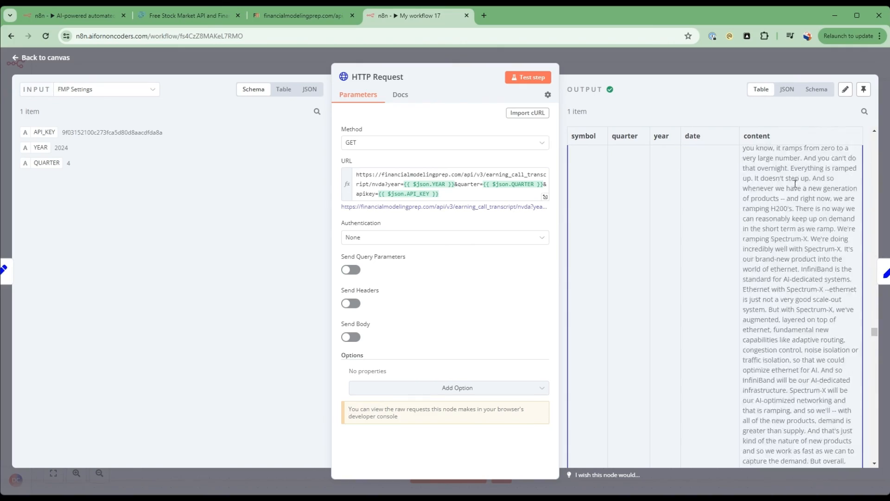
scroll(795, 183, "down", 12)
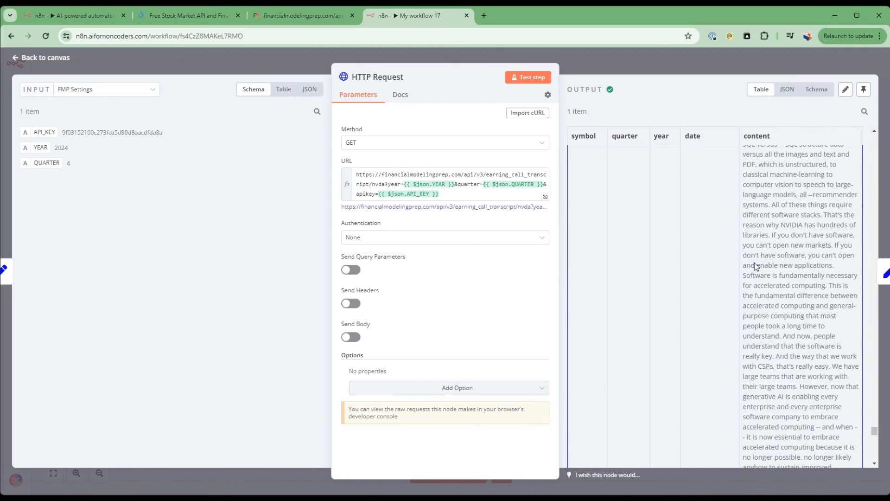
left_click(864, 89)
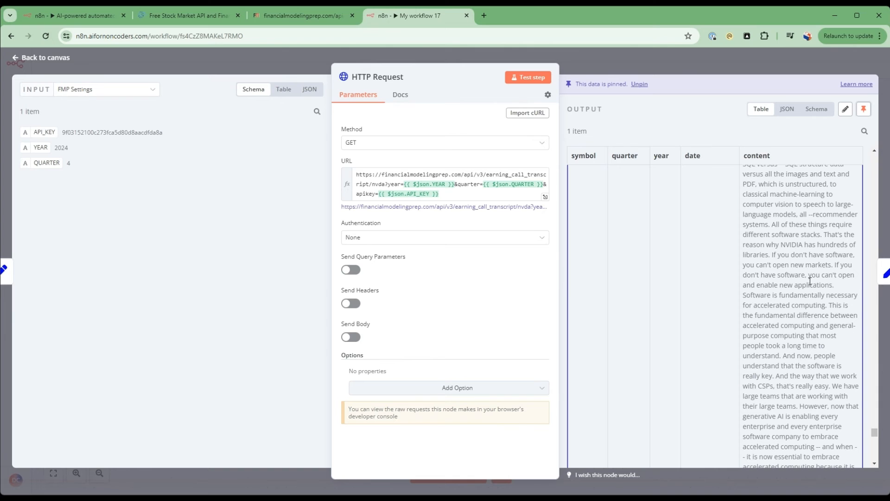
left_click(65, 59)
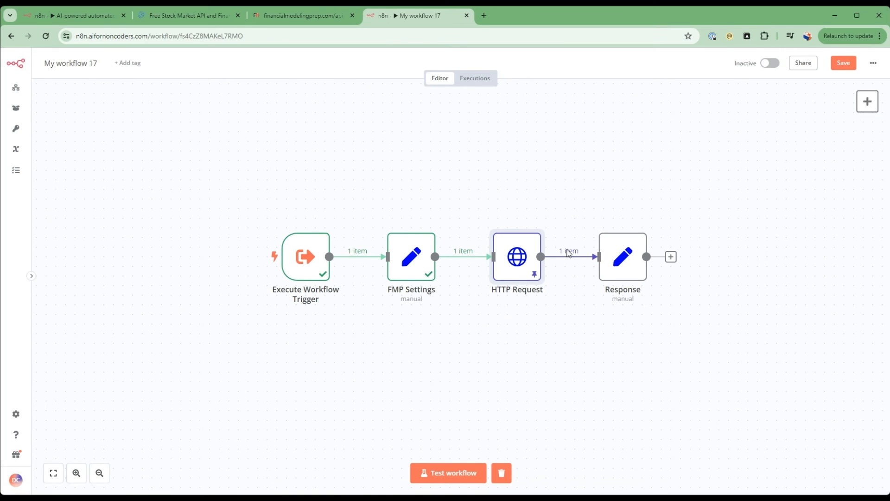
Remove the connection between HTTP Request and Response, move Response aside, and add a Basic LLM Chain node.
mouse_move(576, 256)
left_click(577, 257)
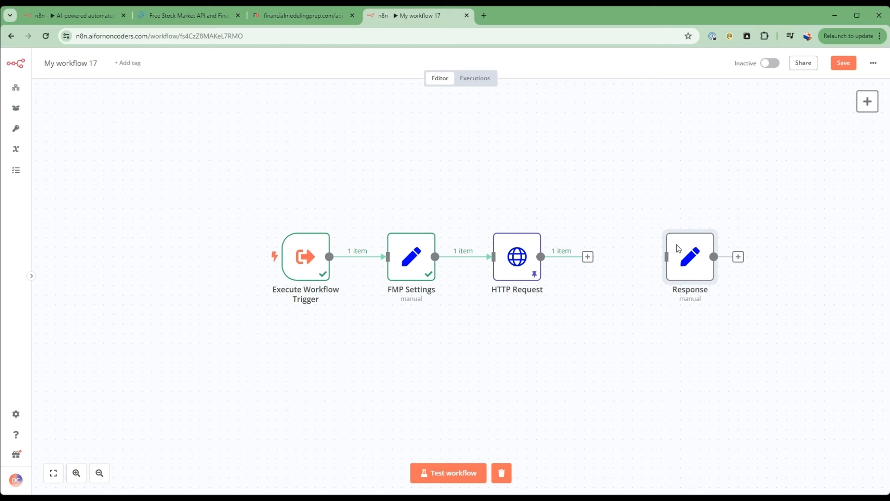
mouse_move(863, 121)
left_click(867, 102)
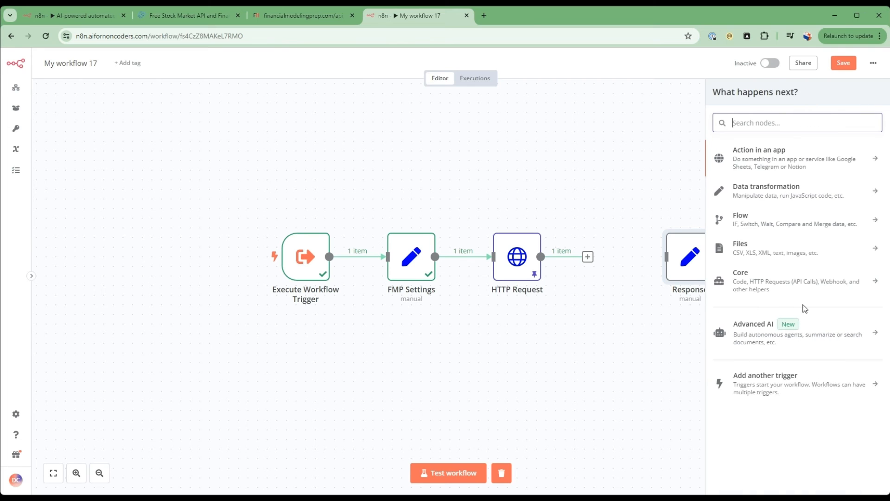
left_click(794, 336)
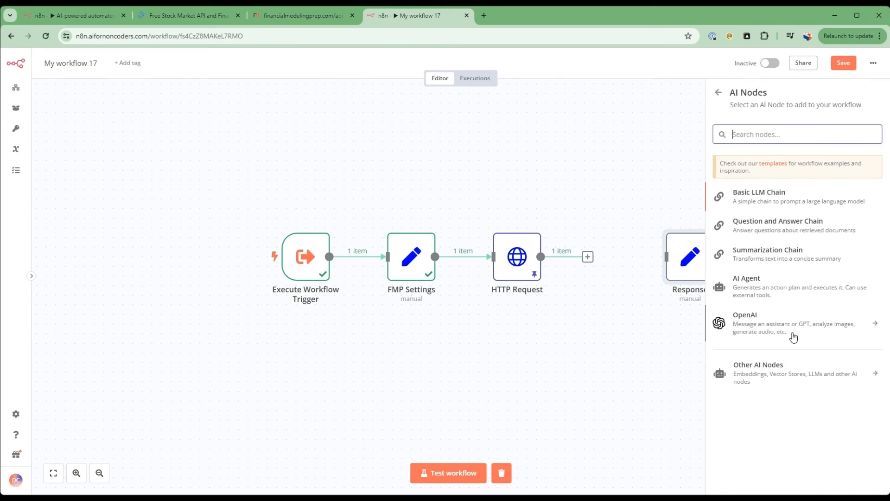
left_click(755, 202)
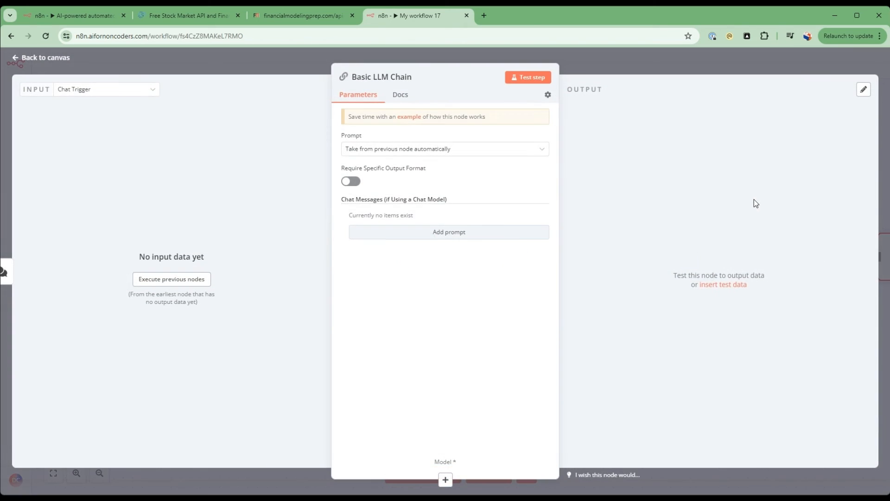
Define the Basic LLM Chain prompt as an expression summarizing analysts' key concerns and management's answers from the transcript {{ $json.content }}, and return to the canvas.
left_click(410, 149)
left_click(406, 203)
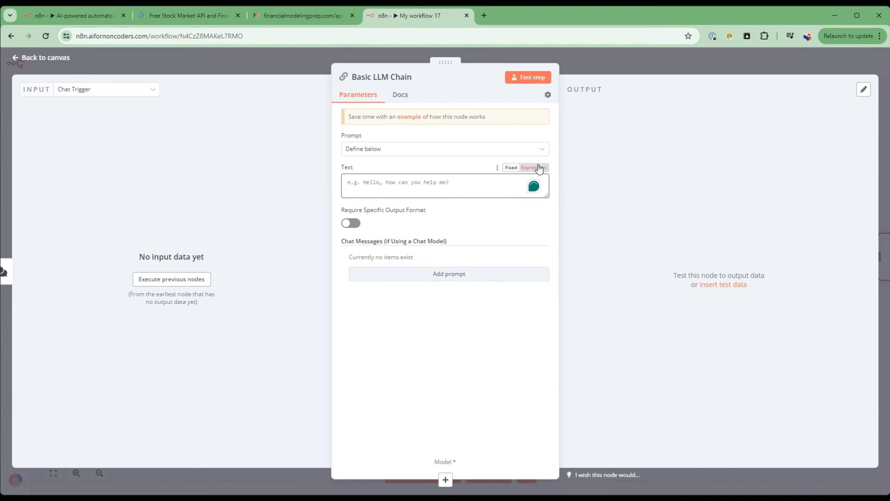
left_click(531, 168)
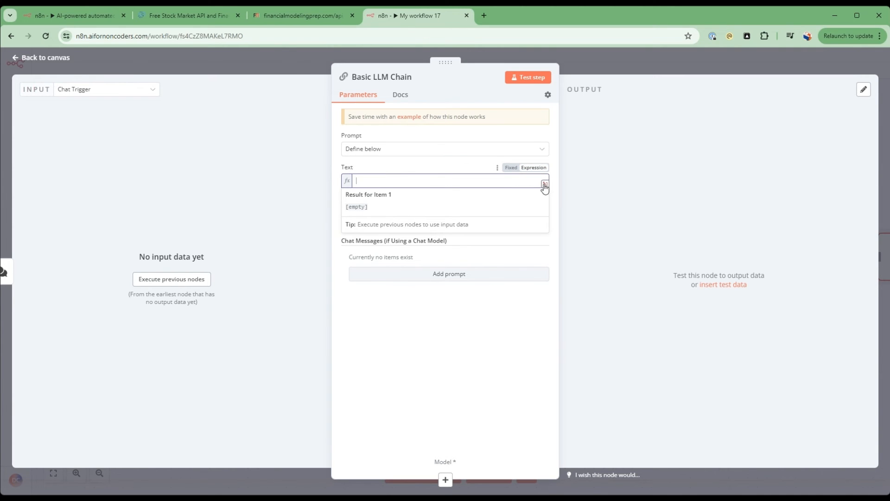
left_click(545, 184)
type("The following is an earnings transcript.  Examine the transcript and summarize the key concerns from the questions that were asked by the analysts covering the earnings call and the management team's answers to concerns.  Transcript: {{ $json.content }}")
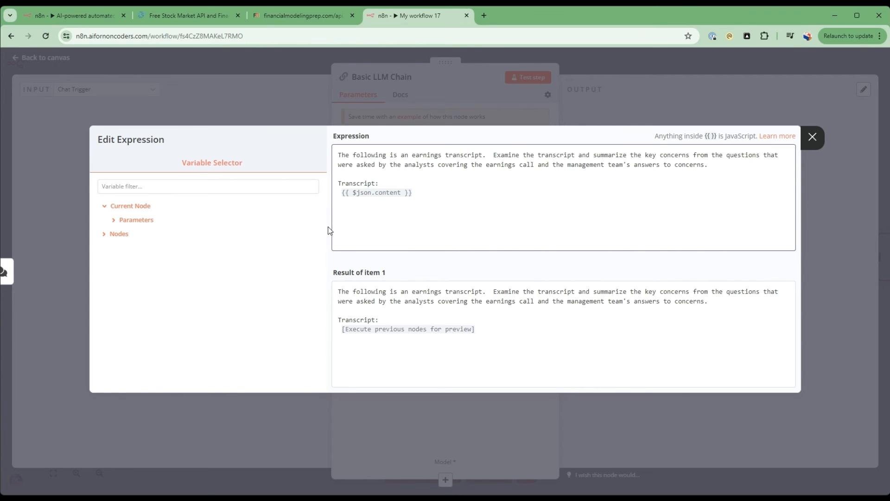
left_click_drag(340, 182, 436, 195)
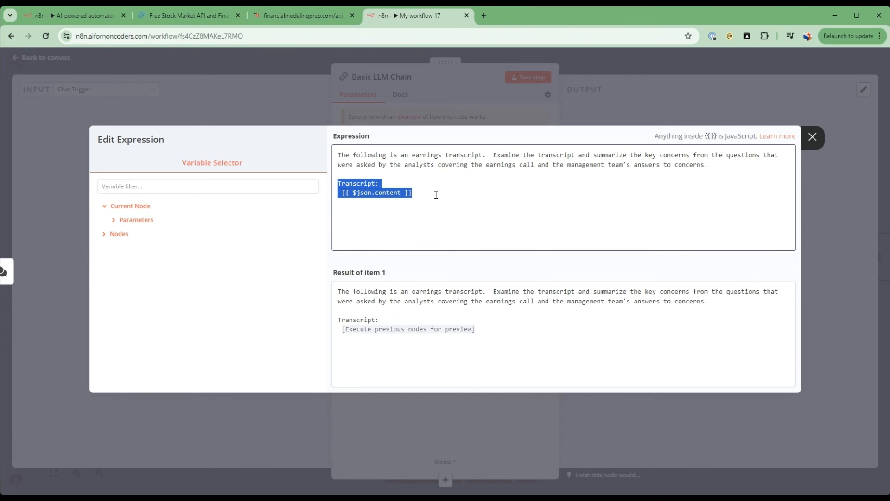
left_click(225, 112)
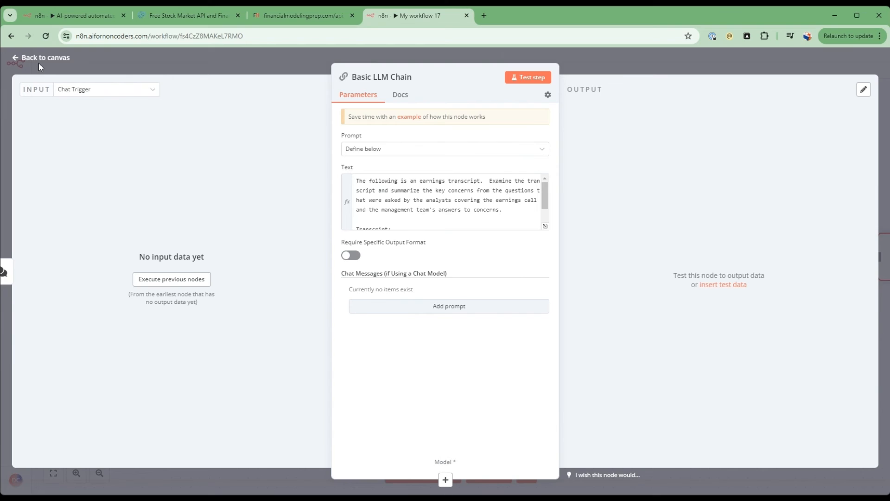
left_click(41, 59)
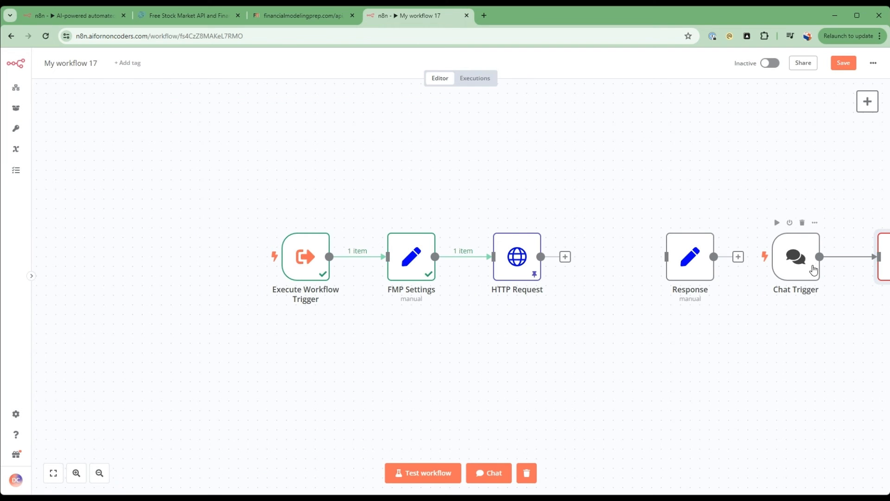
Delete the Chat Trigger, place the Basic LLM Chain between HTTP Request and Response, and connect HTTP Request to it.
left_click(803, 223)
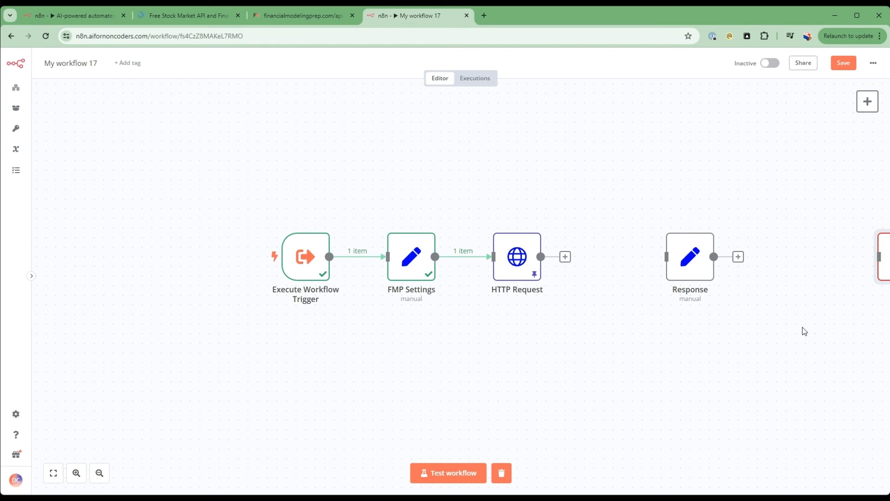
left_click_drag(881, 254, 565, 294)
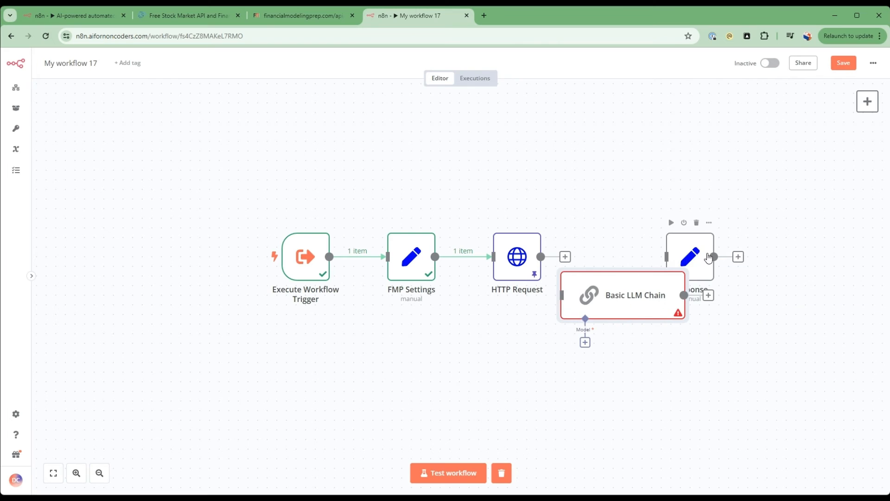
left_click_drag(708, 258, 796, 249)
left_click_drag(654, 304, 669, 267)
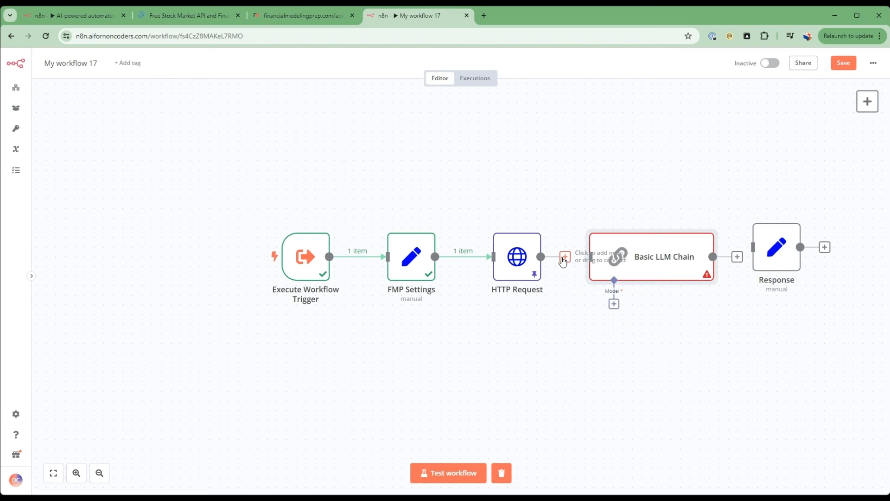
left_click_drag(563, 261, 608, 265)
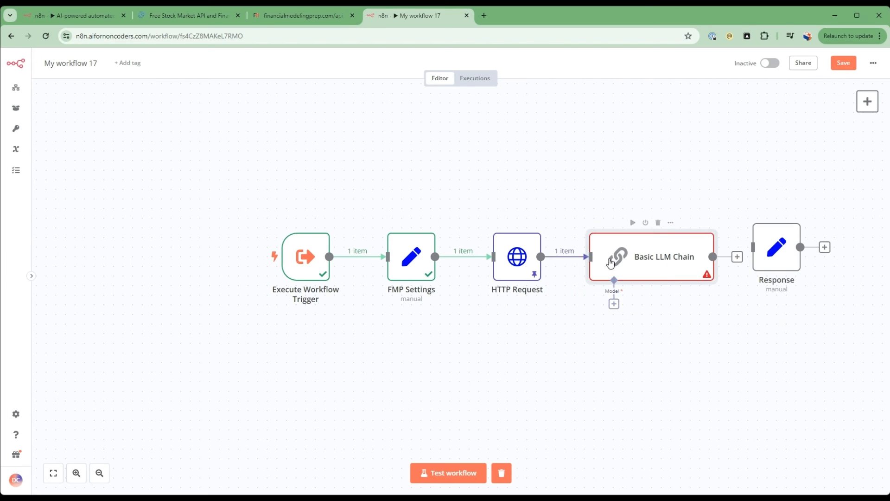
Attach an OpenAI Chat Model to the Basic LLM Chain using the OpenAi account credential, and return to the canvas.
left_click(614, 304)
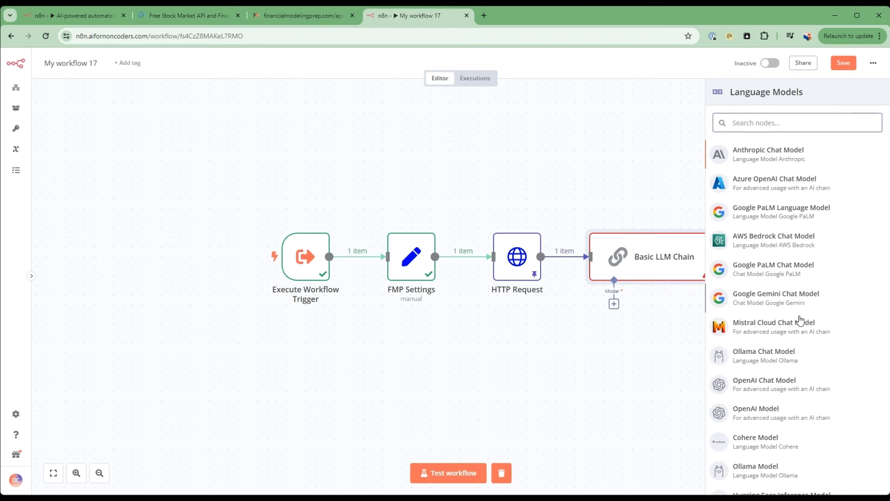
left_click(794, 394)
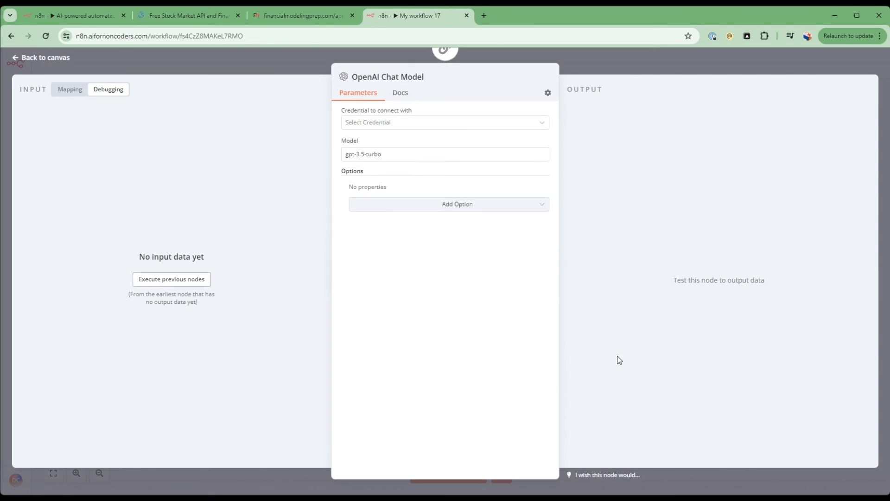
left_click(389, 123)
left_click(393, 173)
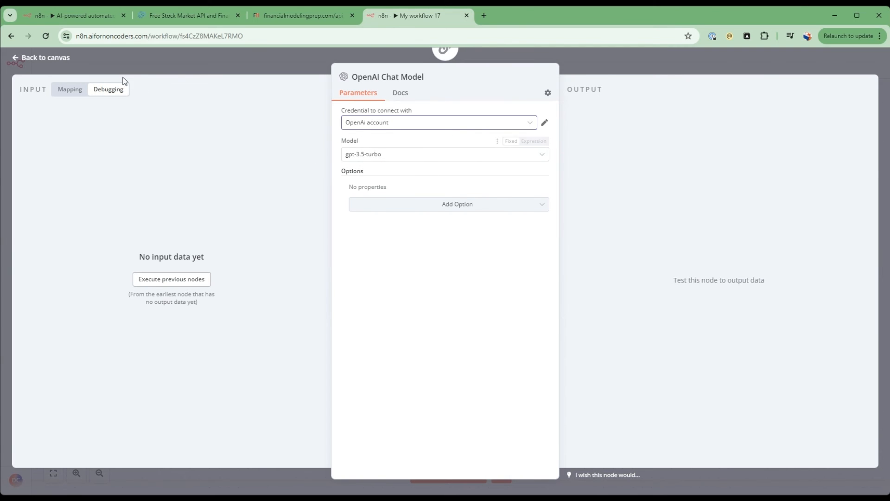
left_click(58, 59)
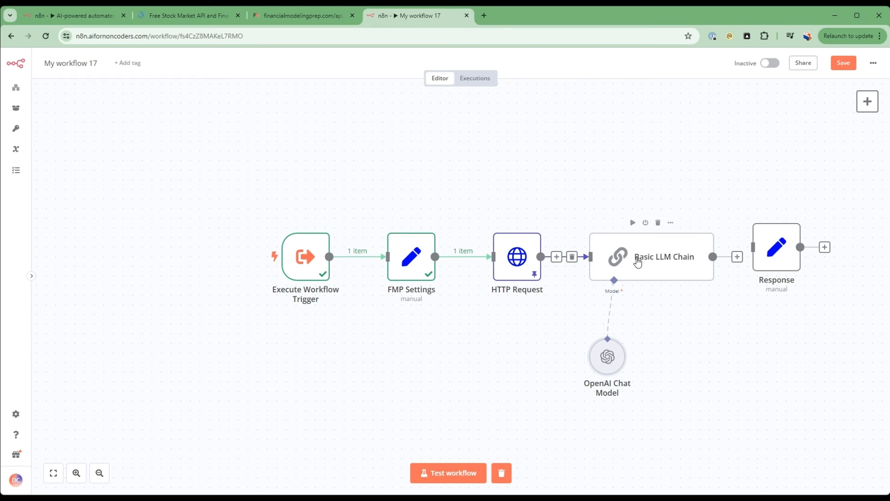
Check the Basic LLM Chain prompt, test the node, and review the summarized analyst concerns in its output.
double_click(638, 261)
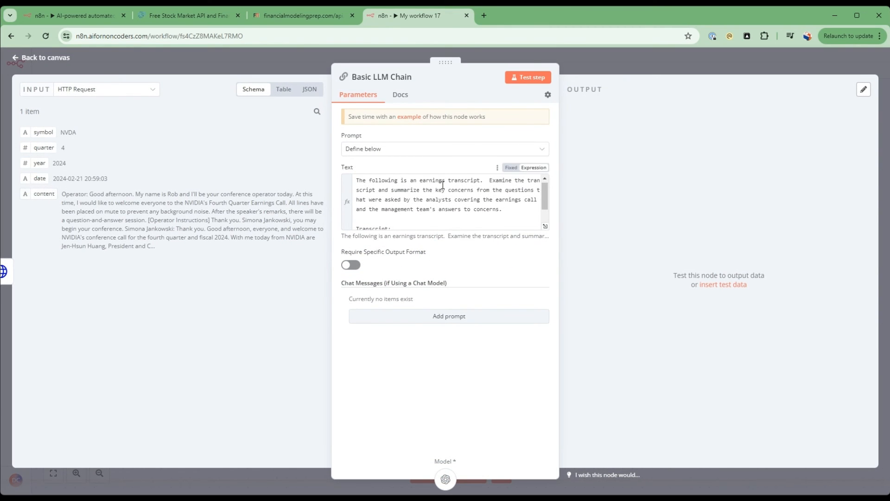
scroll(442, 185, "down", 1)
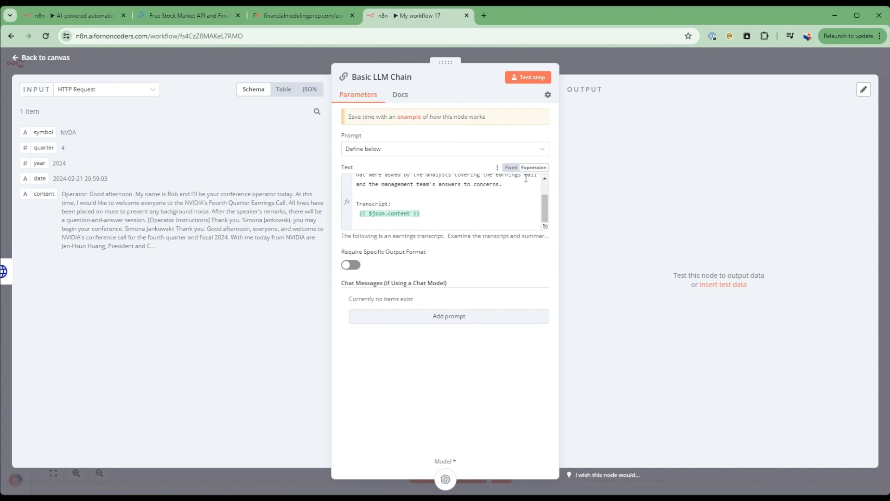
left_click(529, 80)
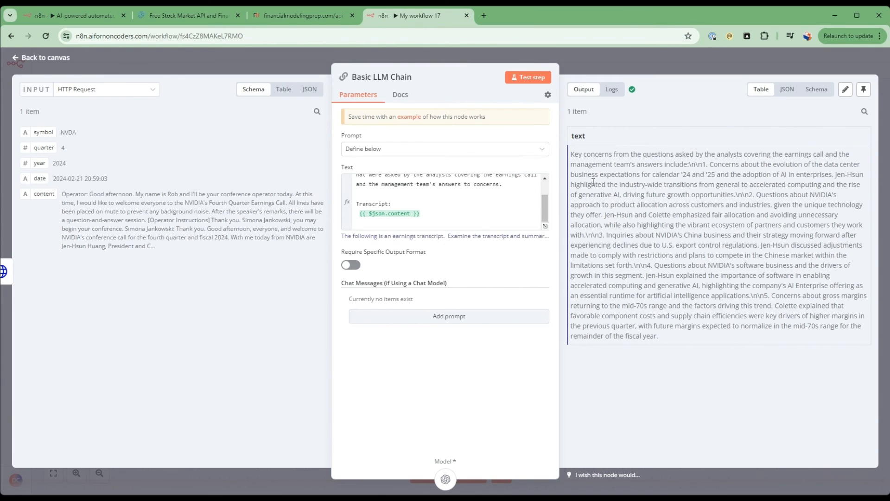
left_click_drag(572, 155, 832, 177)
left_click(677, 155)
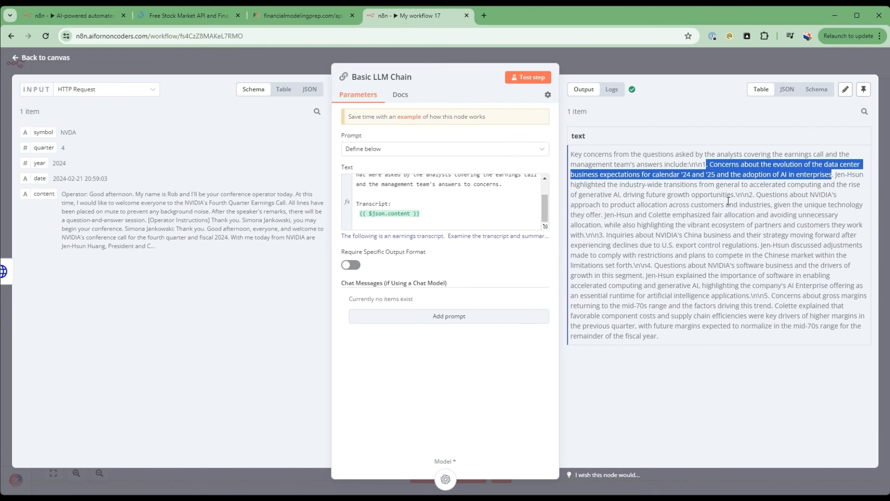
left_click_drag(753, 196, 727, 214)
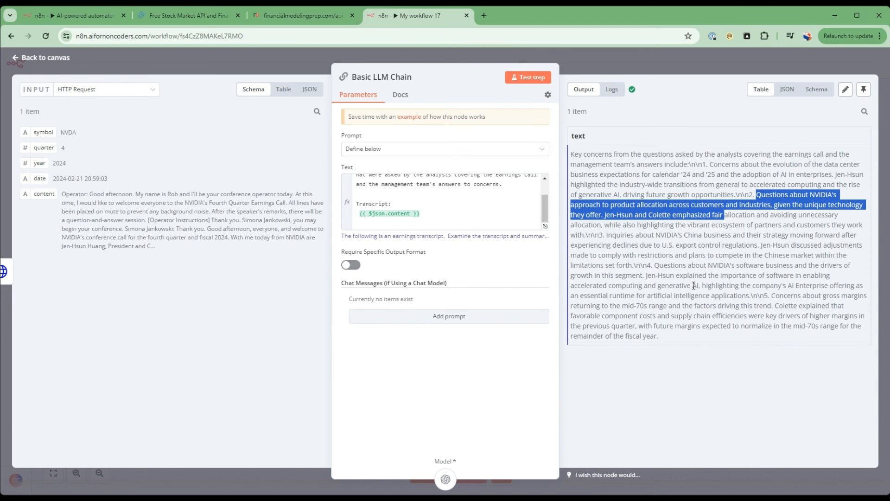
left_click(57, 60)
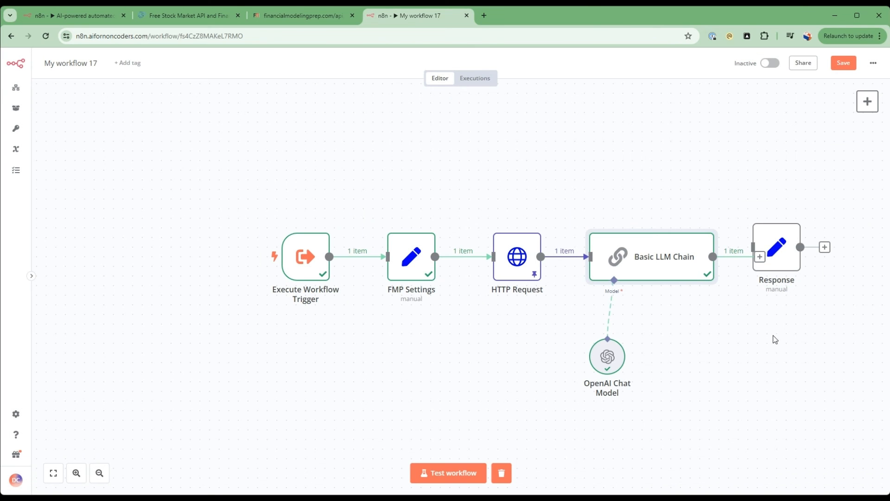
Move the Response node farther from the Basic LLM Chain and connect the chain's output to it.
left_click_drag(726, 357, 582, 356)
left_click_drag(644, 262, 682, 272)
left_click_drag(616, 255, 649, 259)
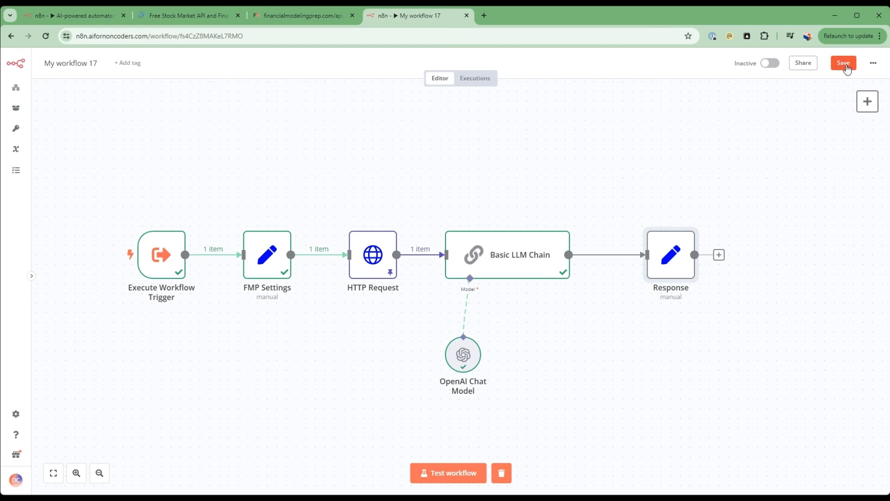
Rename the workflow as earnings_transcript_tool.
left_click(83, 57)
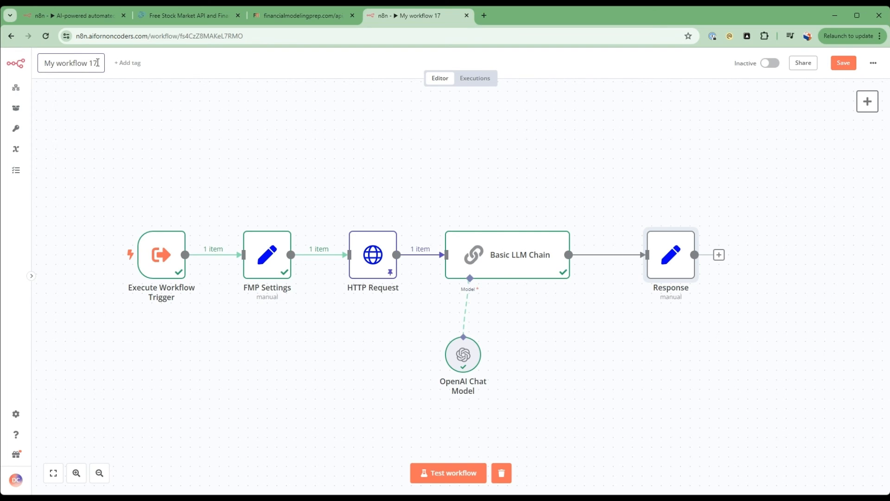
key("ctrl+a")
type("e")
key("BackSpace")
type("earni")
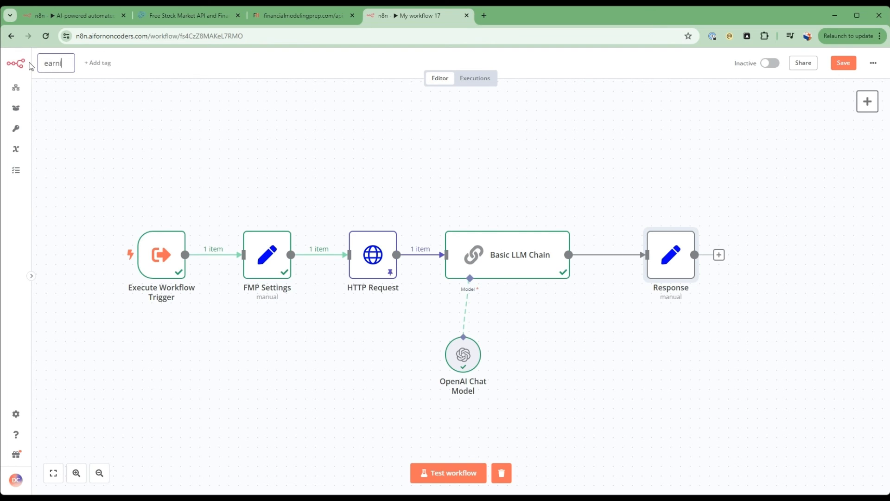
type("ngs_transcript_tool")
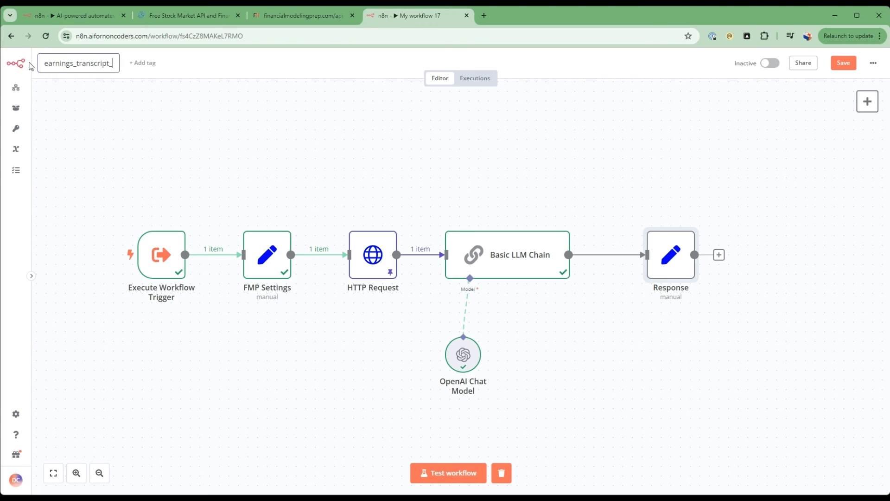
left_click(213, 130)
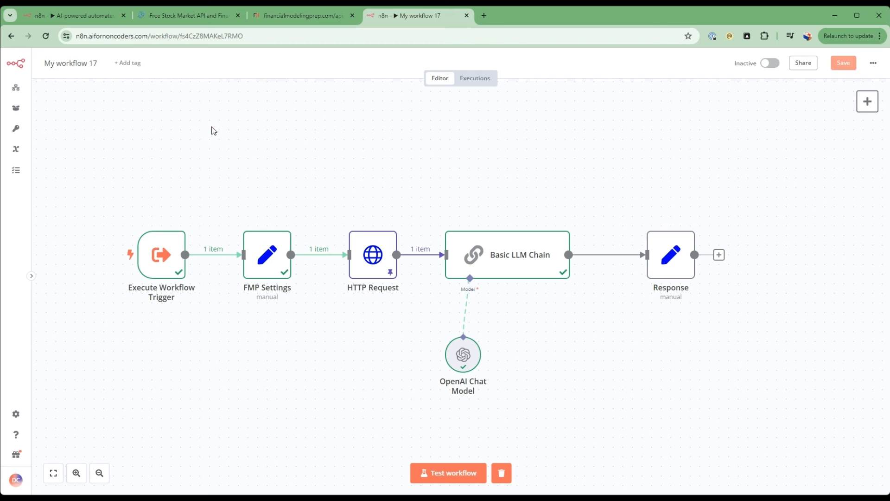
Replace nvda in the HTTP Request URL with {{ $('Execute Workflow Trigger').item.json.ticker}}, and save the workflow.
double_click(366, 250)
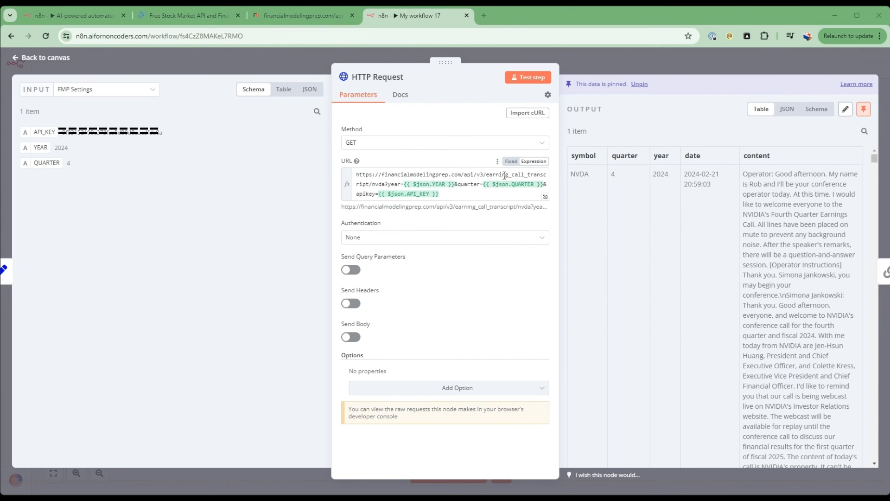
left_click(416, 188)
left_click_drag(388, 188, 377, 186)
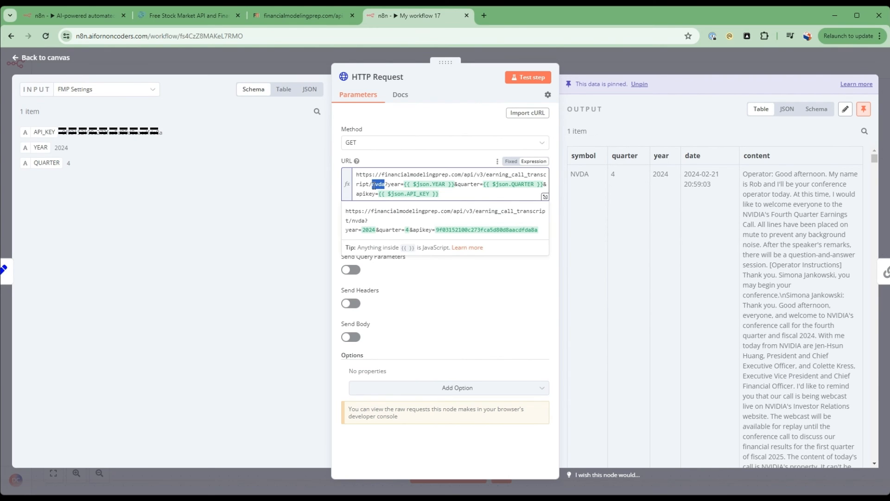
type("{{ $('Execute Workflow Trigger').item.json.ticker }}")
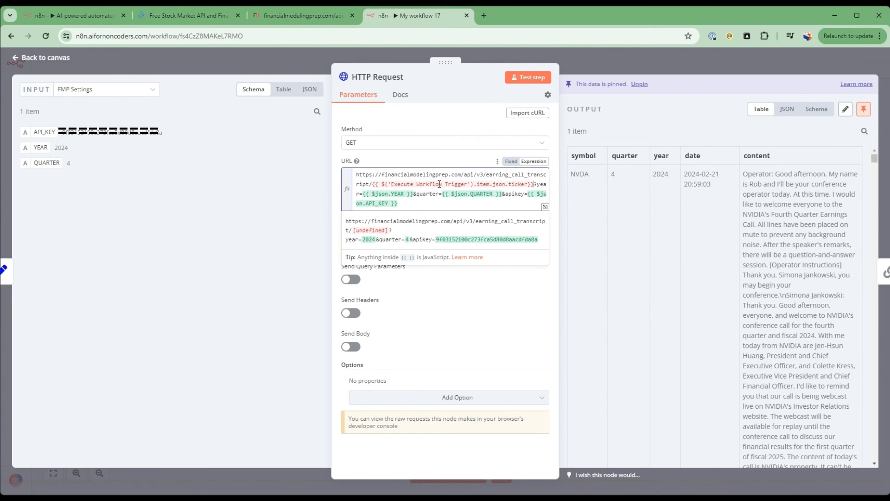
left_click(38, 58)
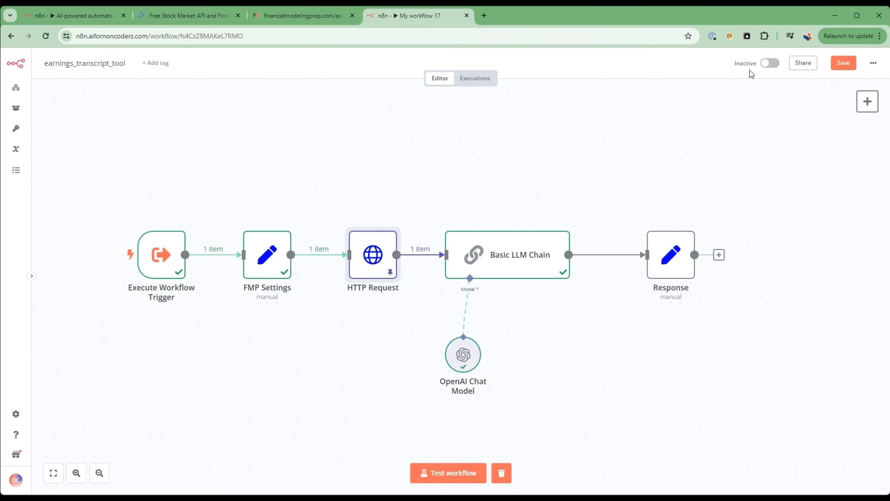
left_click(853, 62)
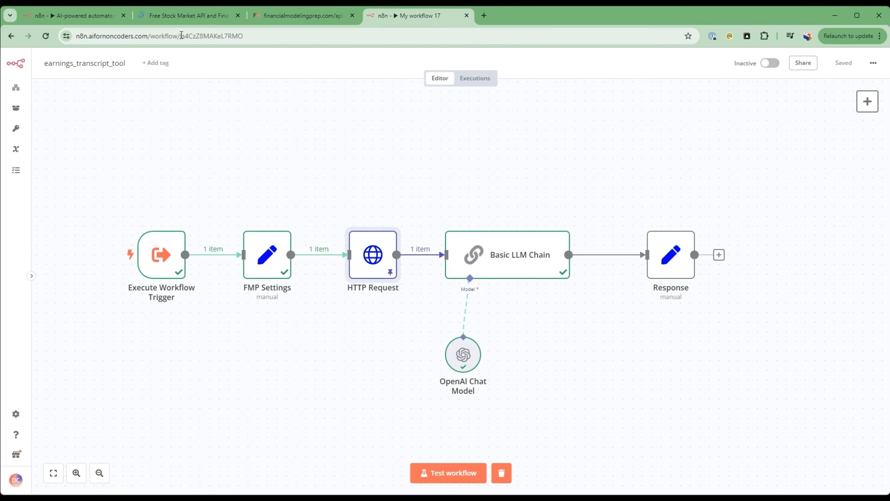
Copy the ID fs4CzZ8MAKeL7RMO from the earnings_transcript_tool workflow's URL into the Workflow ID of the main workflow's earnings_transcript tool, and return to the canvas.
left_click_drag(181, 36, 260, 35)
key("ctrl+c")
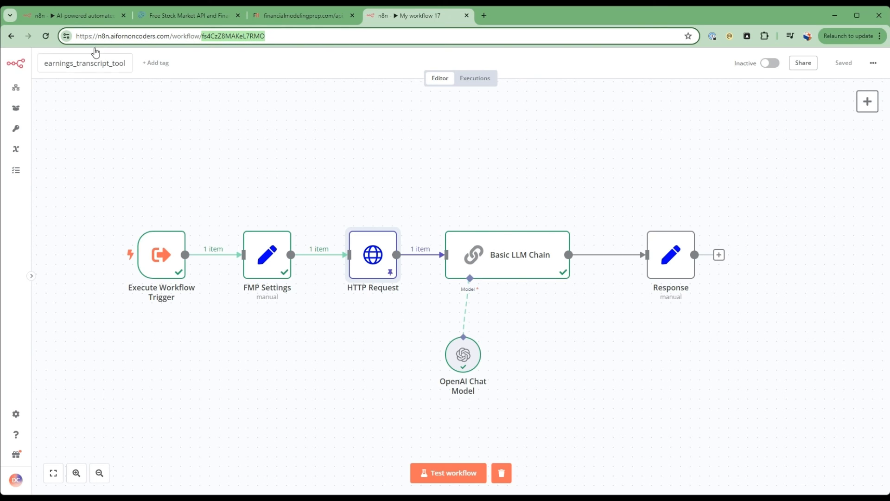
left_click(89, 18)
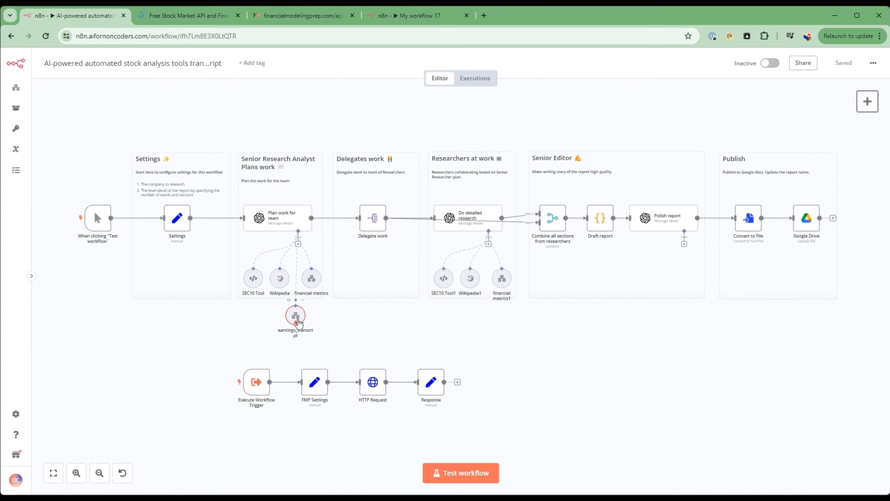
double_click(303, 322)
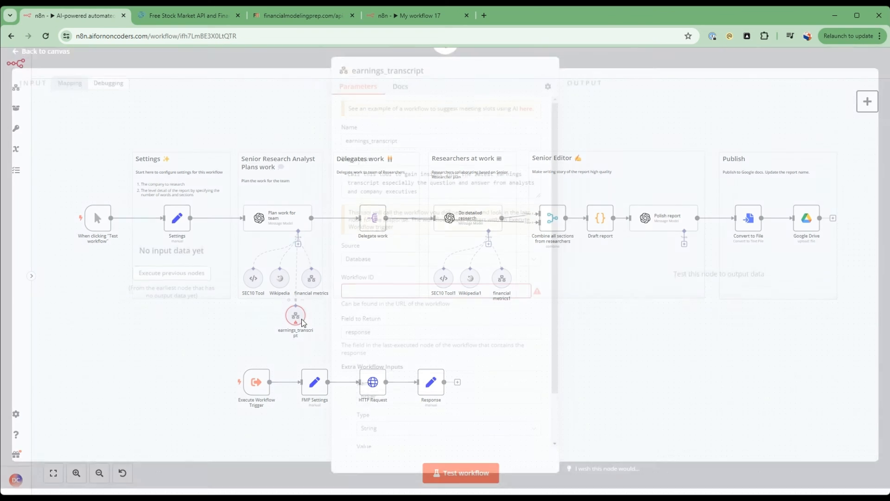
left_click(390, 297)
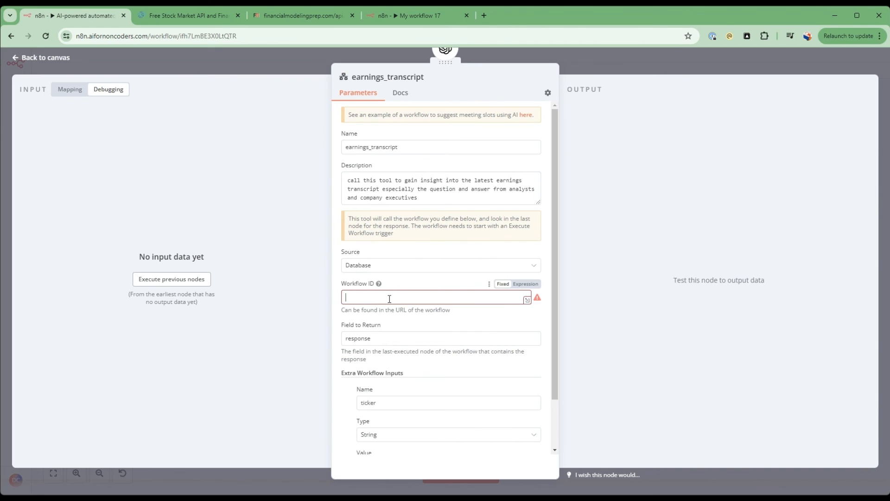
key("ctrl+v")
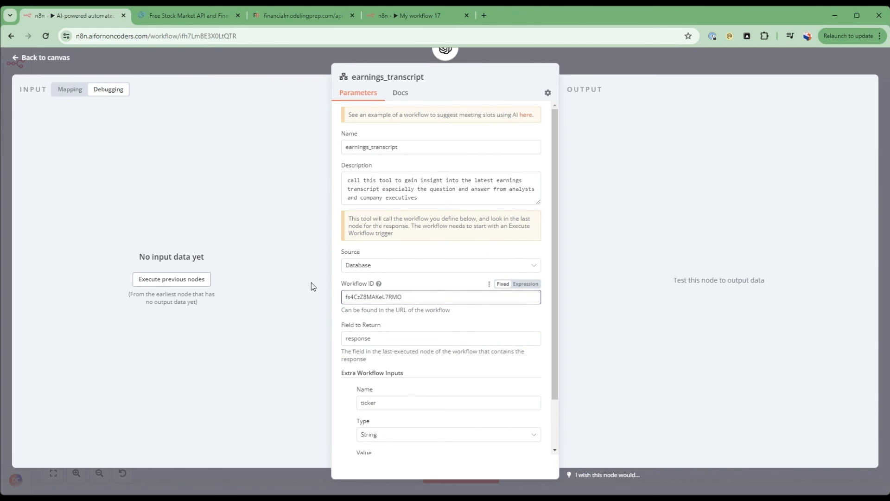
left_click(419, 15)
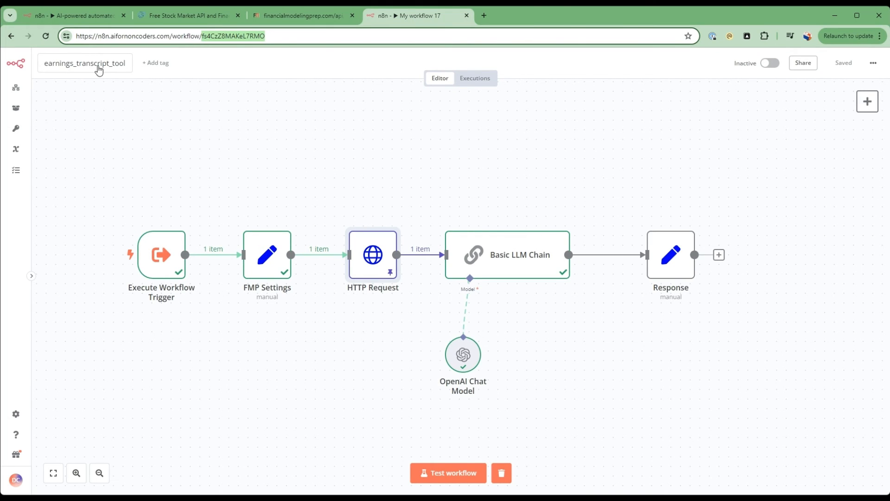
left_click(95, 19)
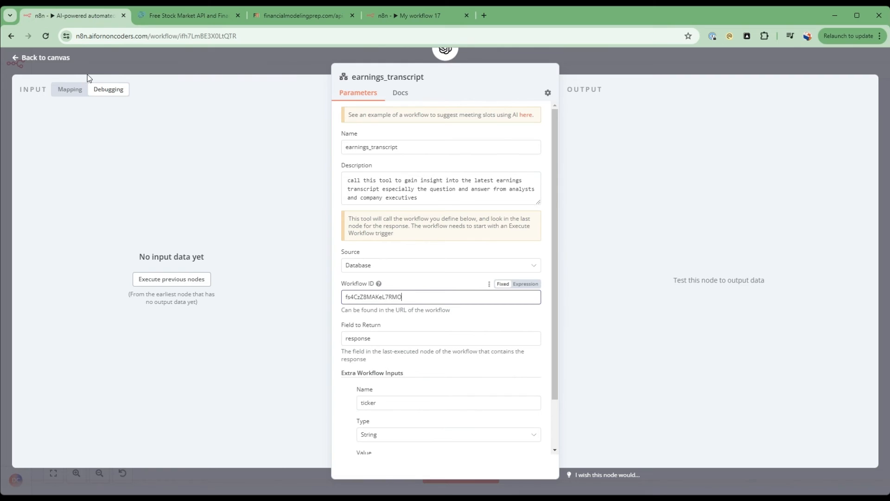
left_click(55, 58)
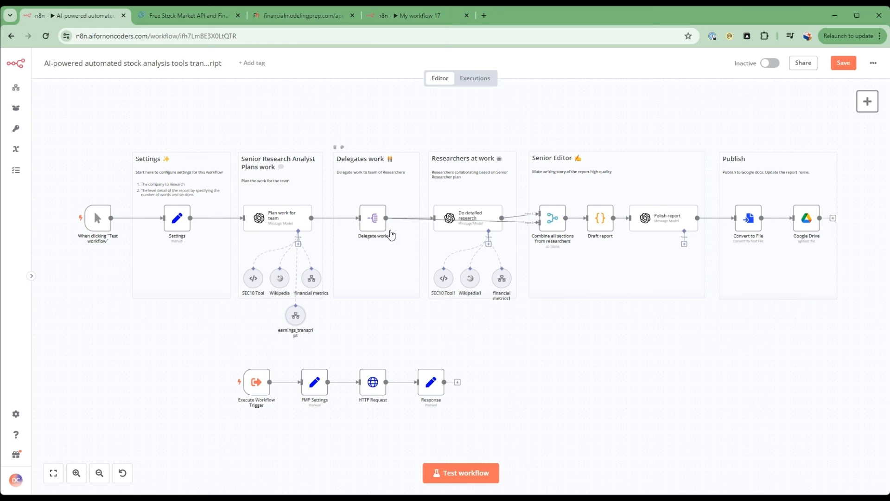
Review the description, Workflow ID and extra workflow inputs of the main workflow's earnings_transcript tool, and return to the canvas.
double_click(293, 319)
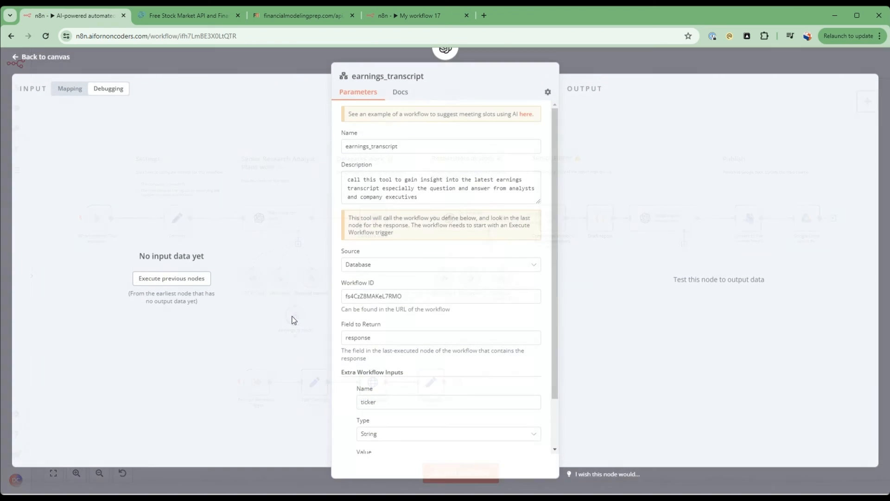
left_click_drag(346, 182, 423, 214)
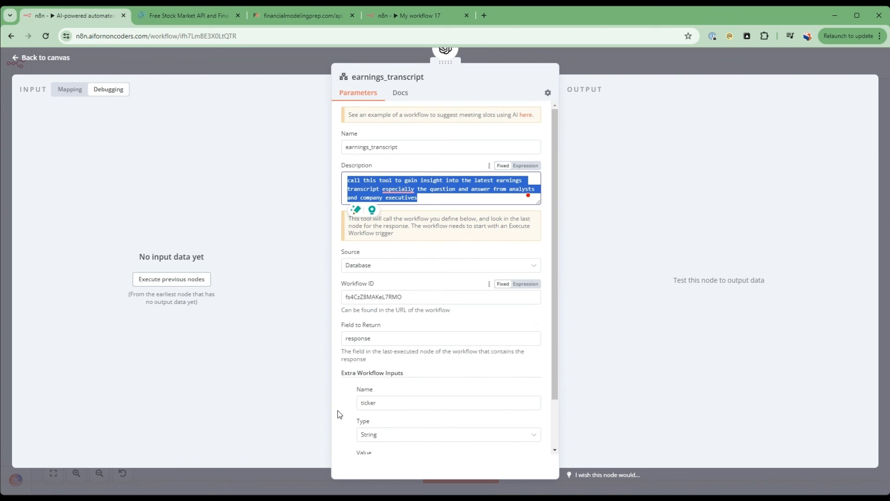
scroll(338, 410, "down", 2)
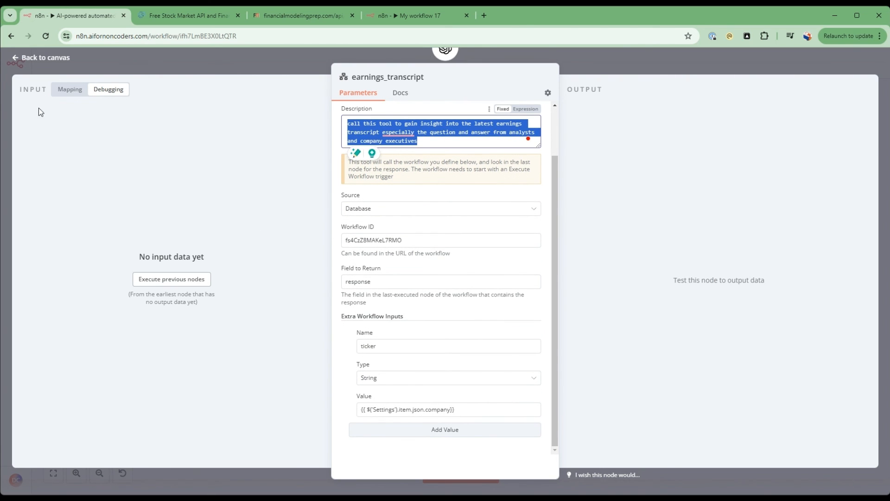
left_click(40, 57)
Review the Earnings Transcript API documentation and the Basic LLM Chain prompt in the earnings_transcript_tool workflow.
left_click(410, 16)
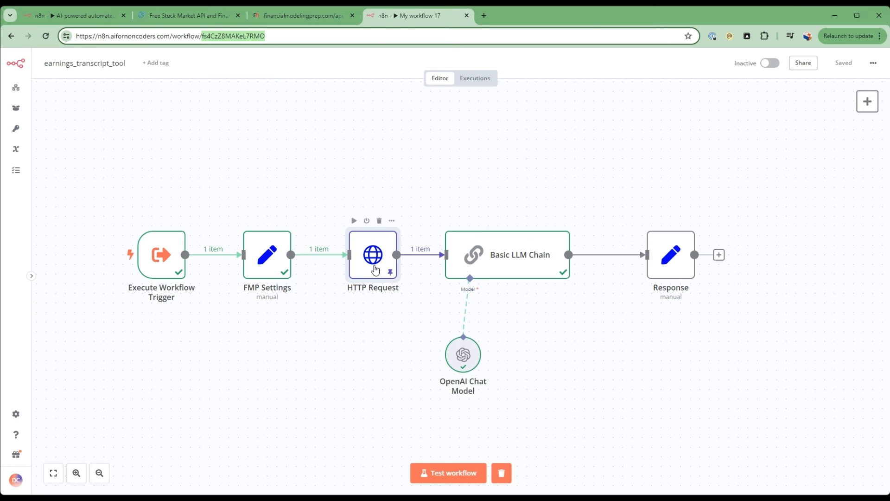
left_click(188, 15)
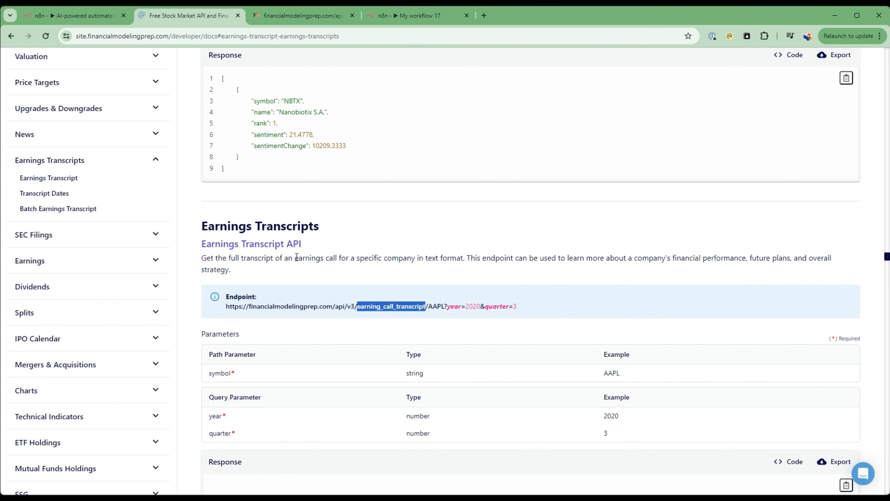
left_click(84, 16)
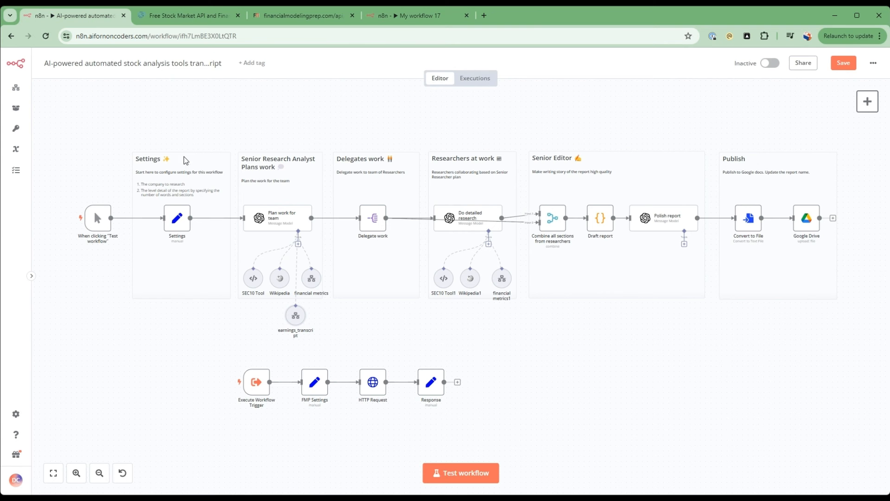
left_click(407, 16)
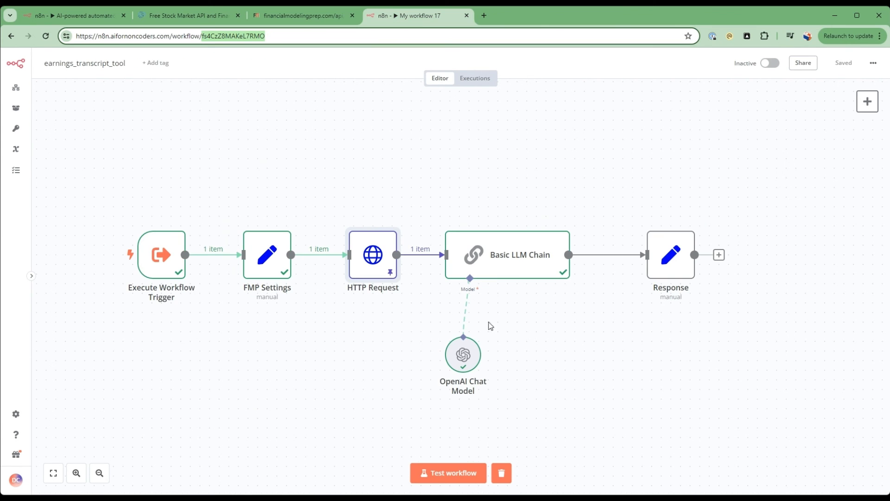
double_click(508, 268)
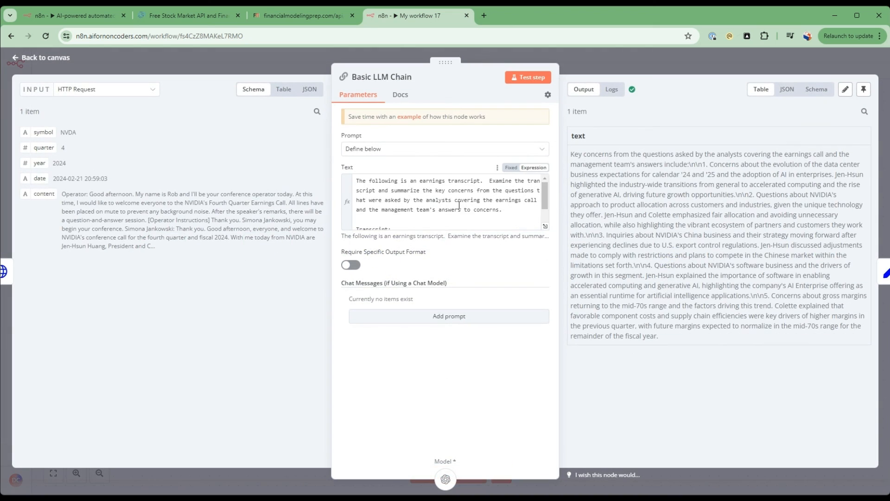
scroll(394, 204, "down", 2)
scroll(440, 188, "up", 2)
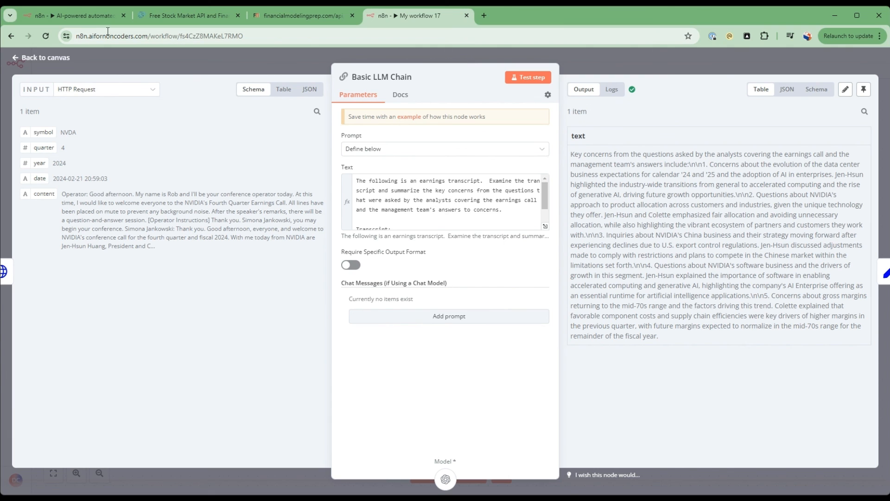
In the main workflow's Plan work for team prompt, add "- Use earnings transcript tool to get insight into the analysts questions and management response" after the financial metrics instruction.
left_click(94, 17)
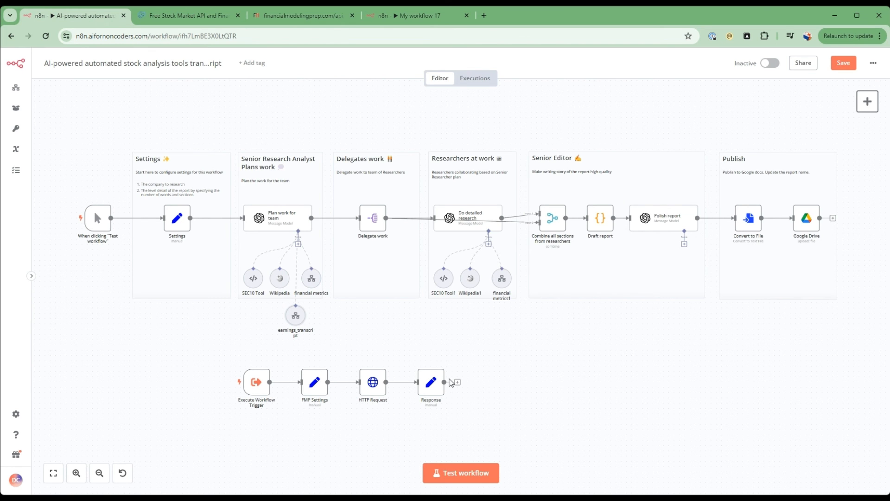
double_click(285, 226)
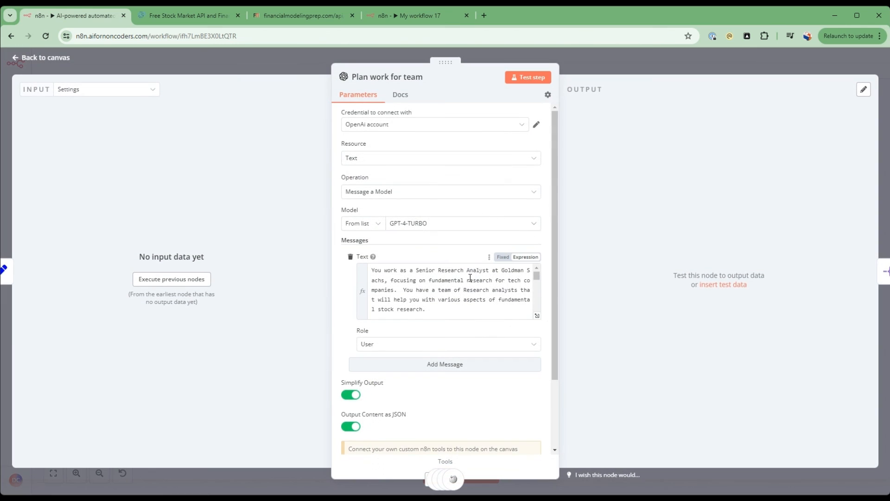
left_click(536, 317)
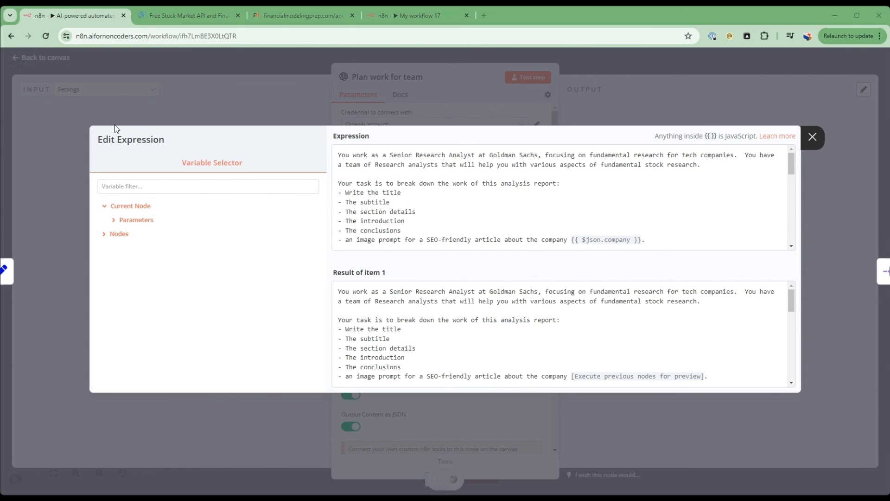
left_click(522, 214)
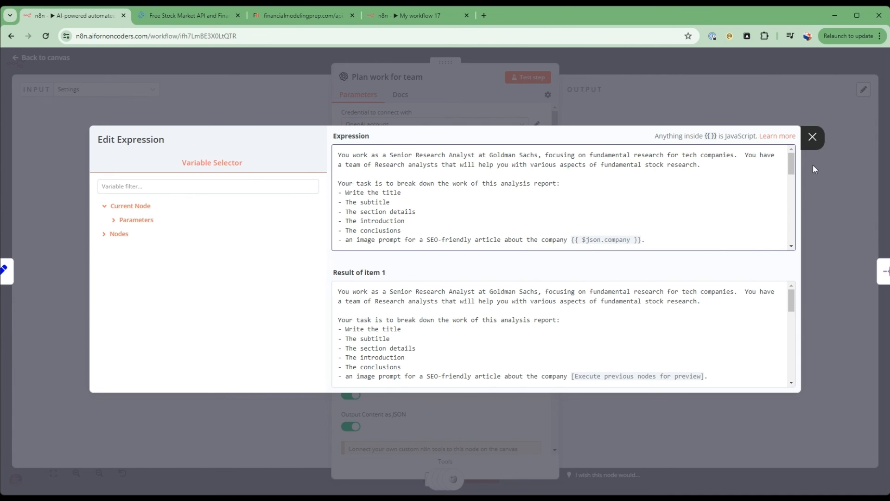
left_click_drag(792, 163, 793, 191)
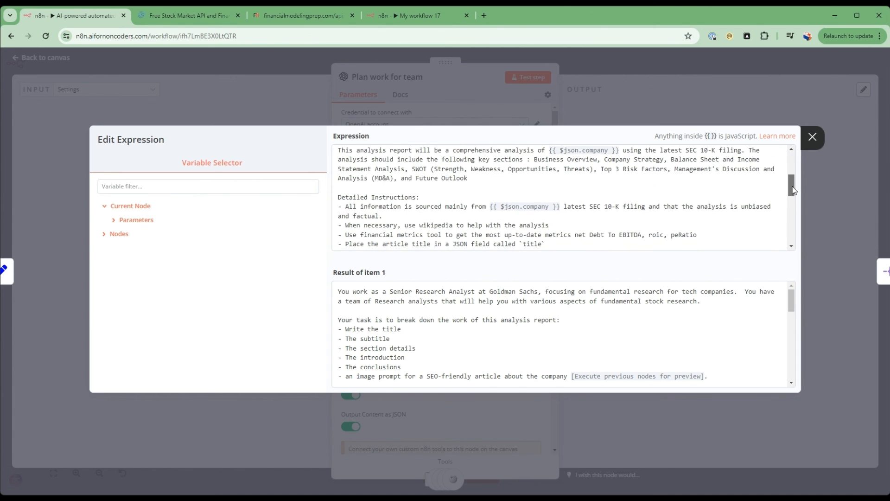
left_click(714, 238)
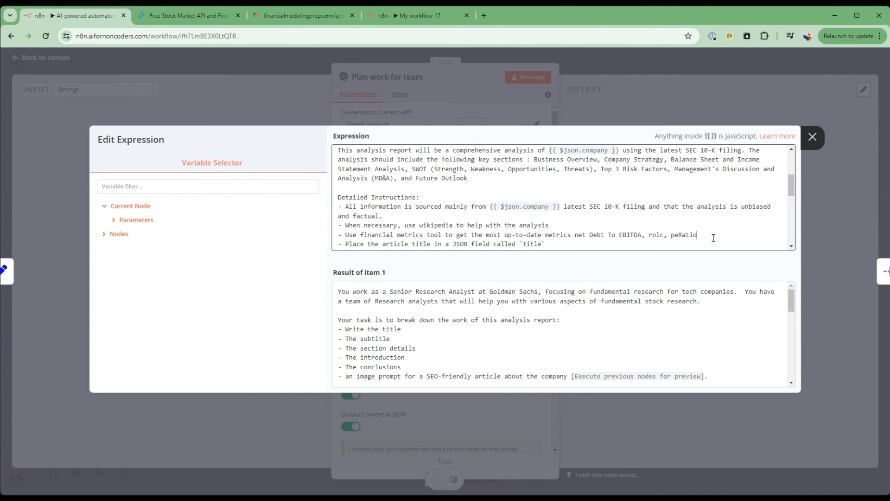
key("Return")
type("-")
type("- Use earnings transcript tool to get insight into the analysts questions and management response")
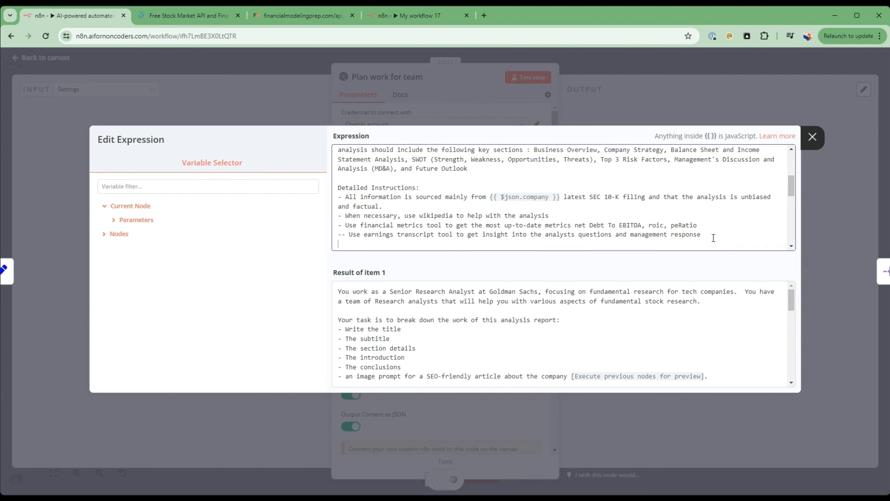
key("Delete")
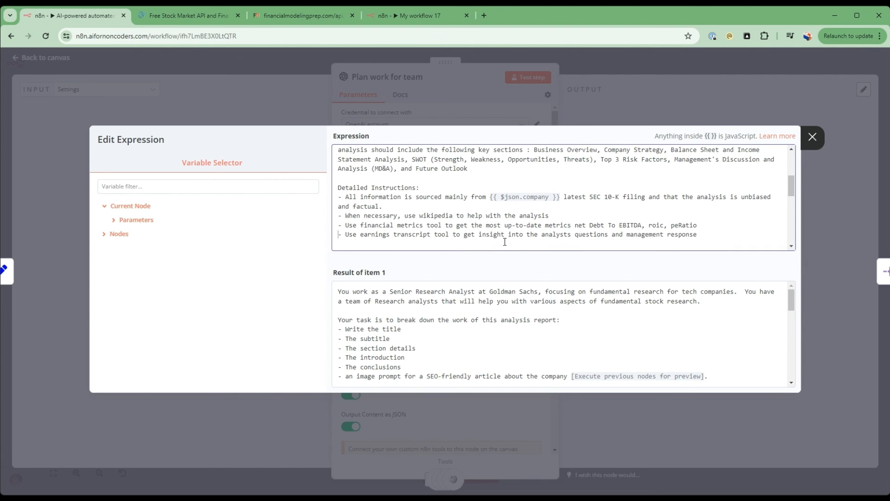
key("BackSpace")
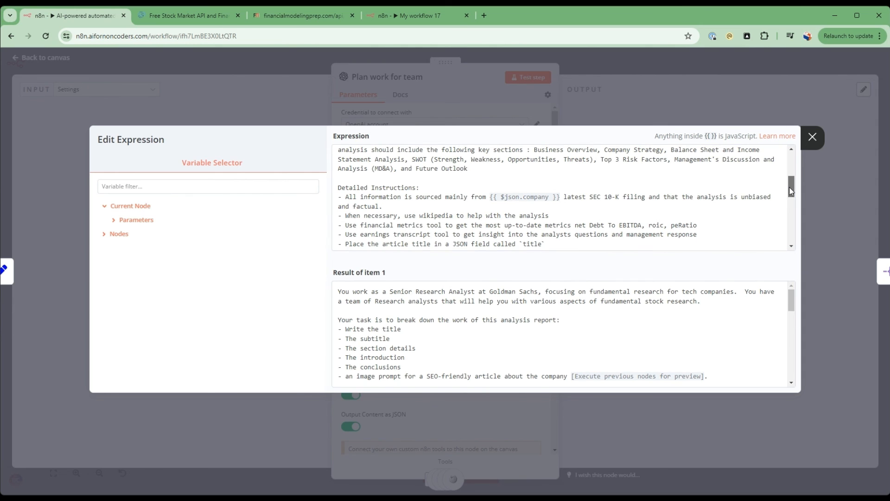
Insert the section "Insights from earnings transcript," between SWOT and Top 3 Risk Factors in the prompt, and return to the canvas.
scroll(524, 218, "up", 1)
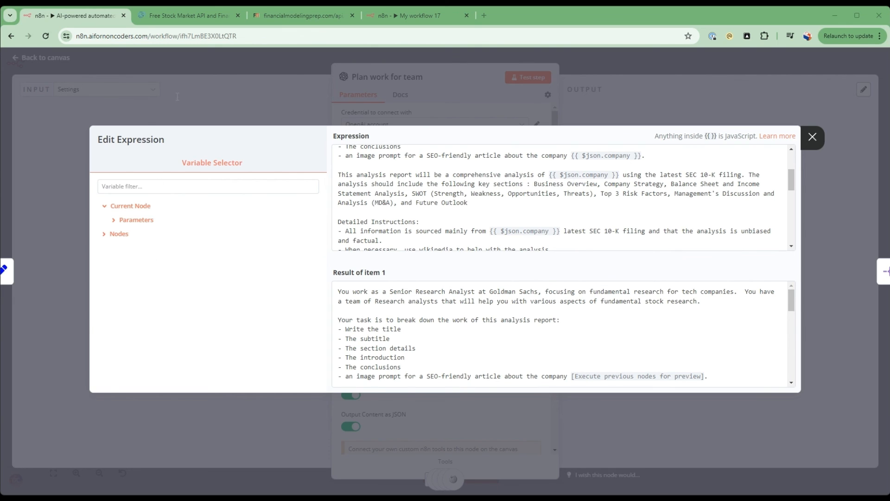
left_click(533, 214)
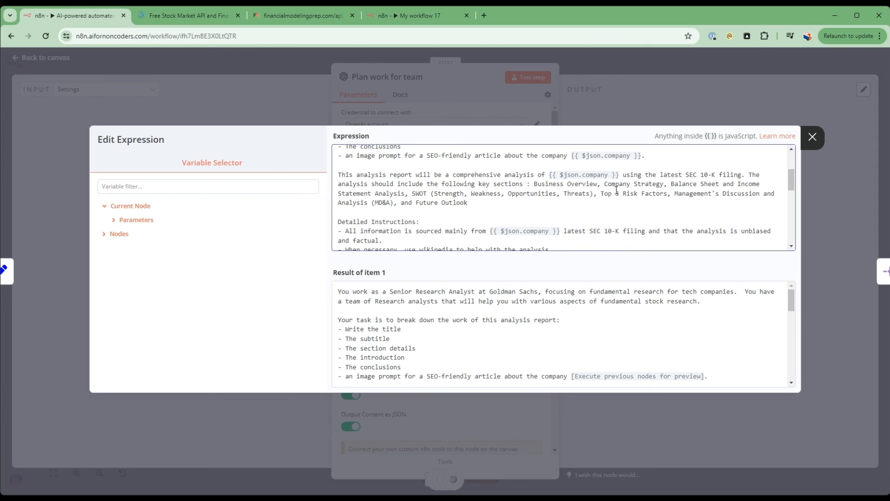
type("Insights from earnings transcript,")
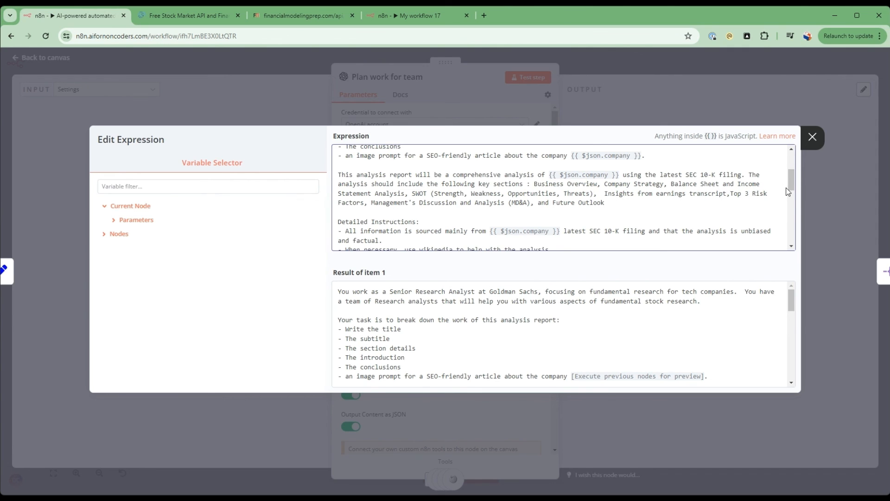
left_click_drag(793, 190, 792, 197)
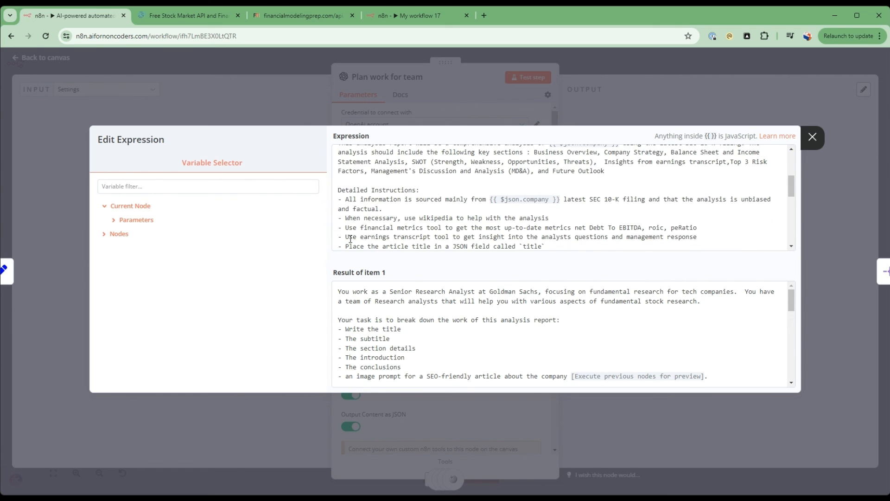
left_click_drag(343, 237, 705, 234)
left_click(101, 111)
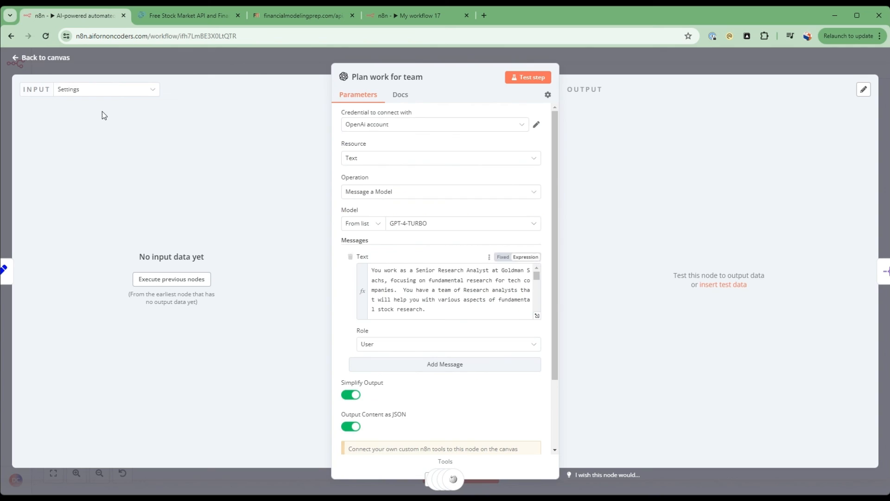
left_click(54, 58)
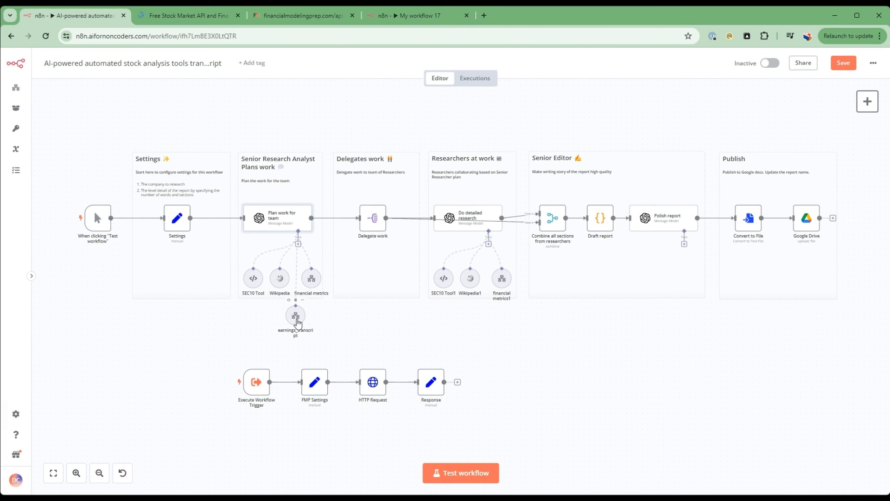
Duplicate the earnings_transcript tool, place the copy below Do detailed research, connect it to that node's tools, and save the workflow.
left_click(295, 315)
key("ctrl+c")
key("ctrl+v")
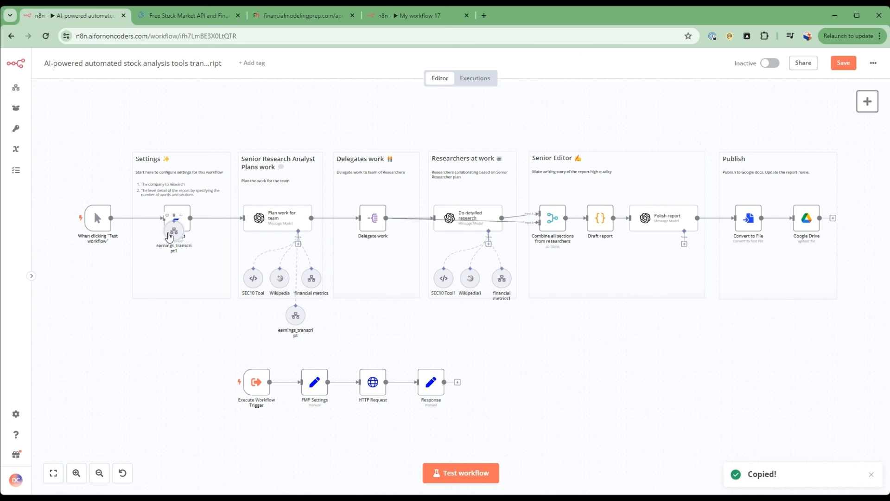
left_click_drag(172, 236, 492, 323)
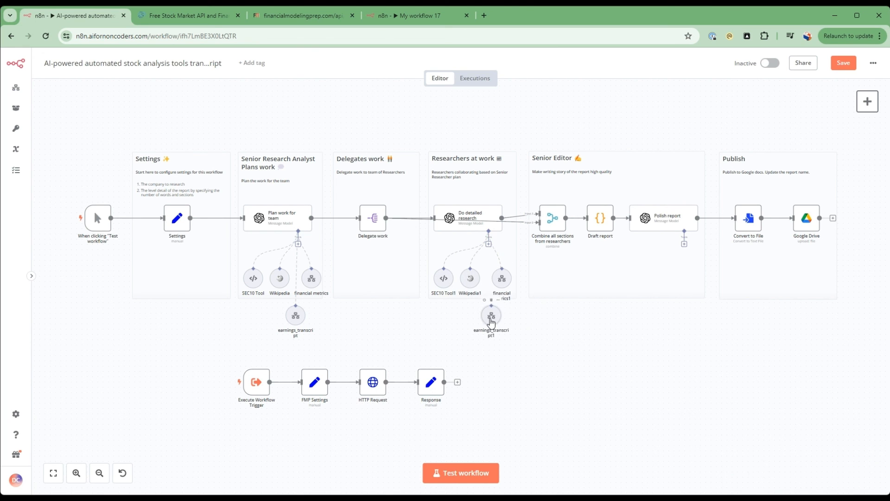
left_click_drag(489, 246, 482, 326)
key("ctrl+s")
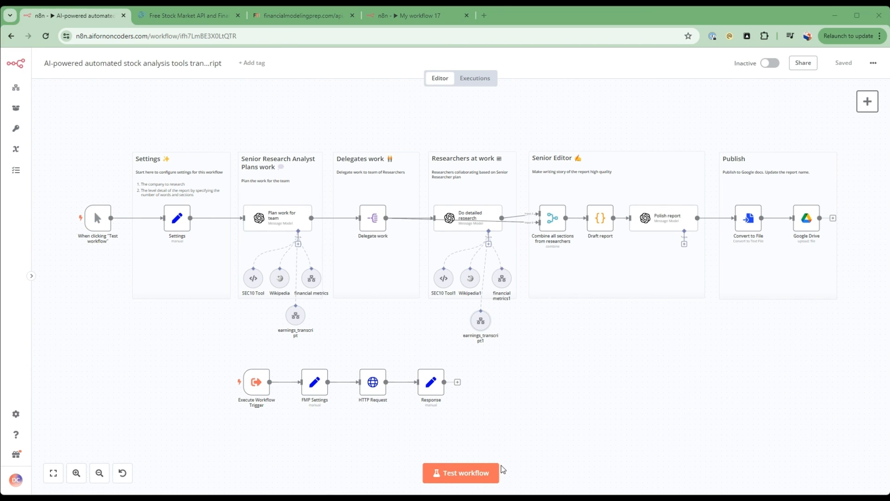
Test the main workflow and check the generated report in Google Drive and the Transcript workflow's executions.
left_click(461, 472)
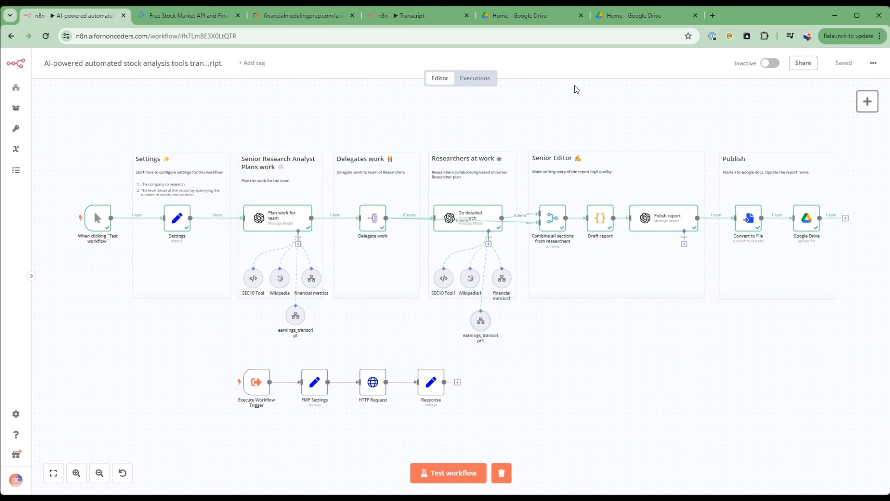
left_click(654, 14)
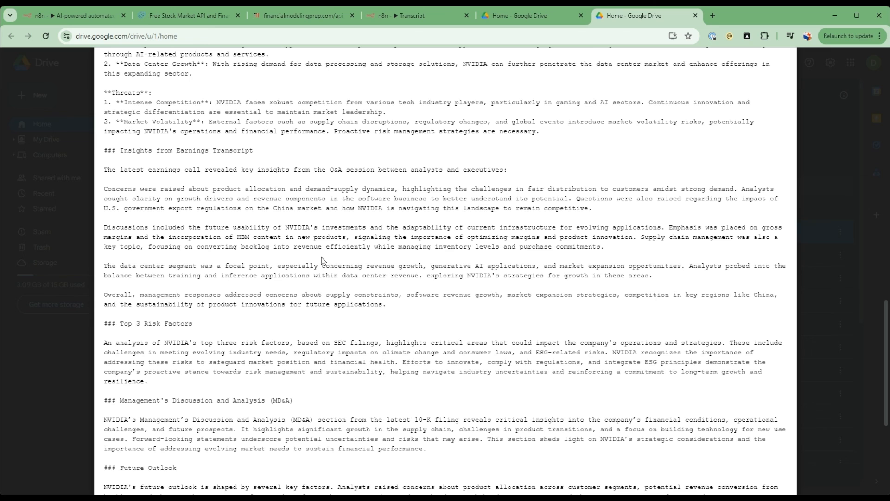
left_click(403, 17)
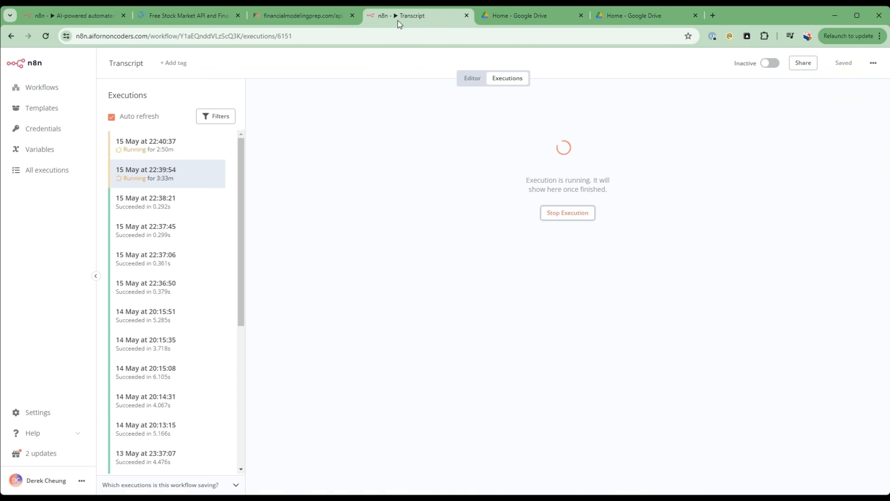
left_click(42, 15)
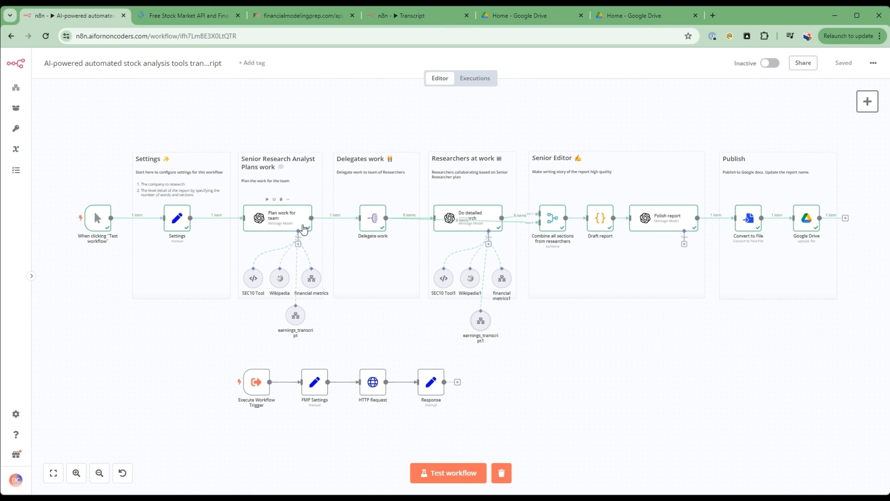
Browse the Financial Modeling Prep documentation for further APIs, including Price Targets, Upgrades & Downgrades and News.
left_click(183, 16)
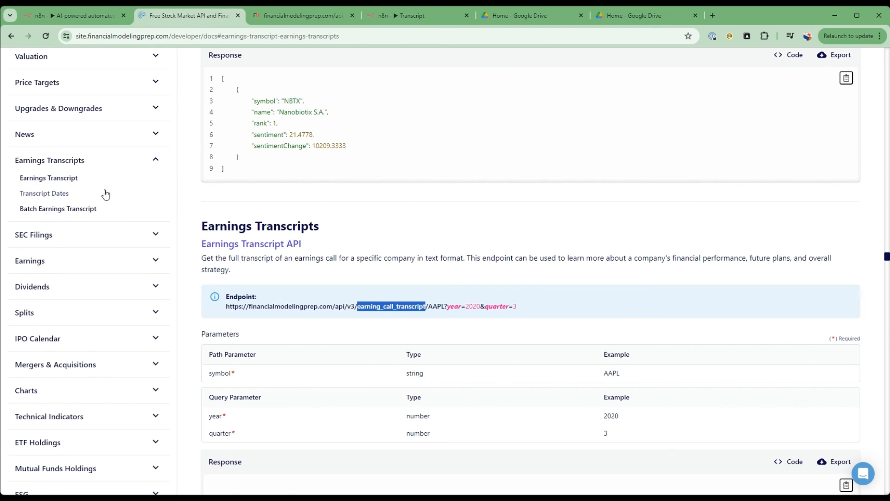
scroll(109, 320, "up", 3)
scroll(77, 304, "down", 3)
scroll(148, 322, "down", 3)
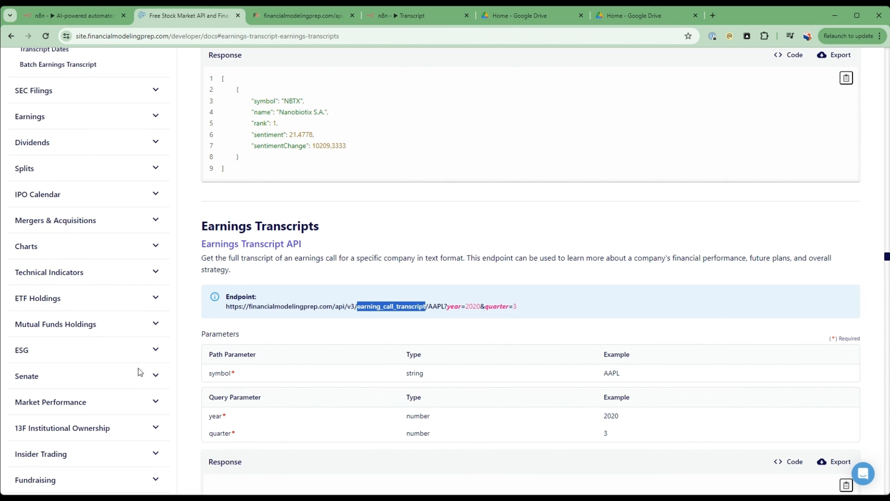
scroll(136, 371, "up", 6)
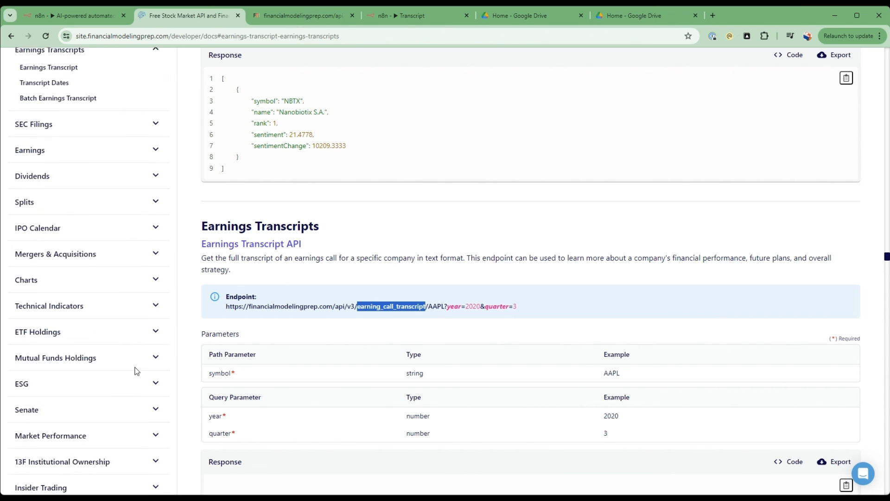
left_click(63, 232)
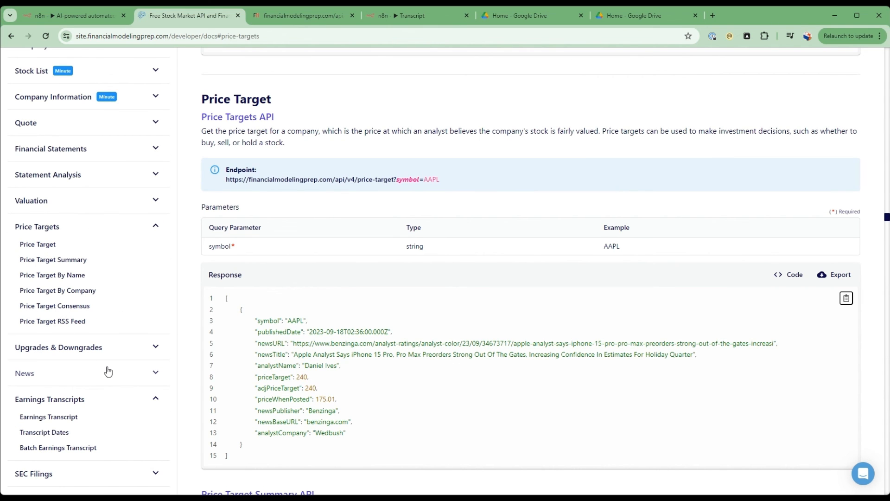
left_click(115, 347)
scroll(102, 324, "down", 3)
left_click(90, 299)
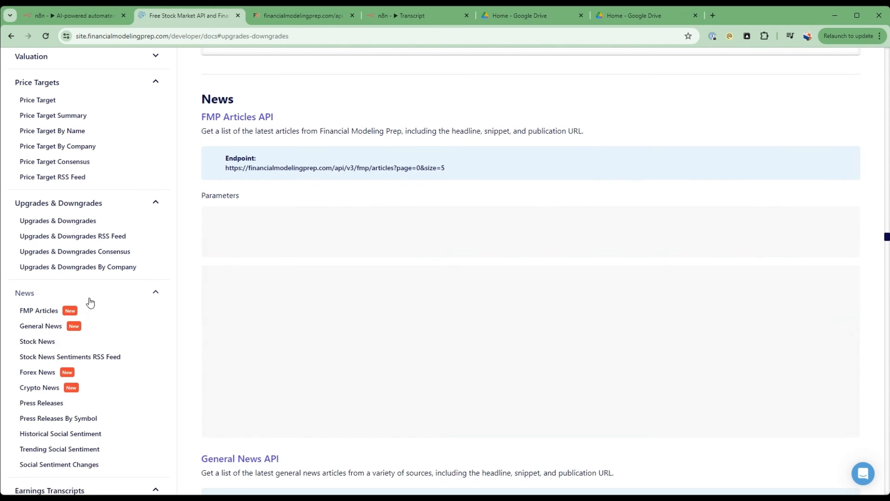
scroll(111, 412, "down", 3)
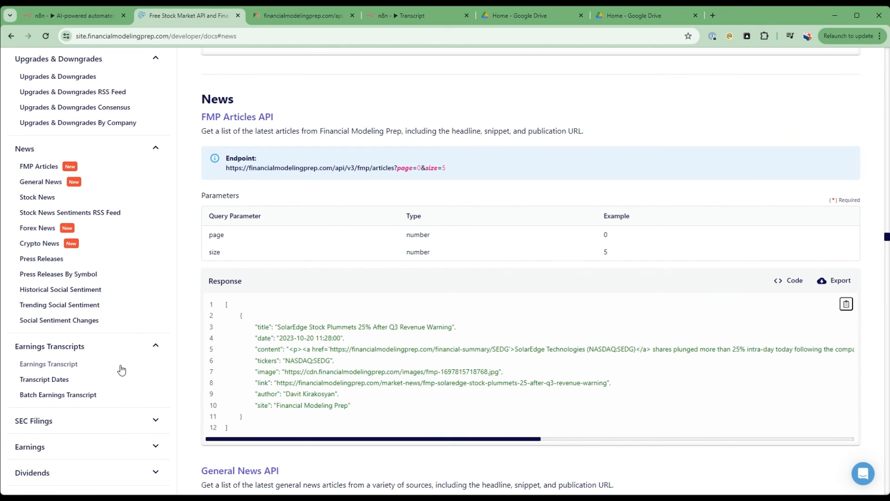